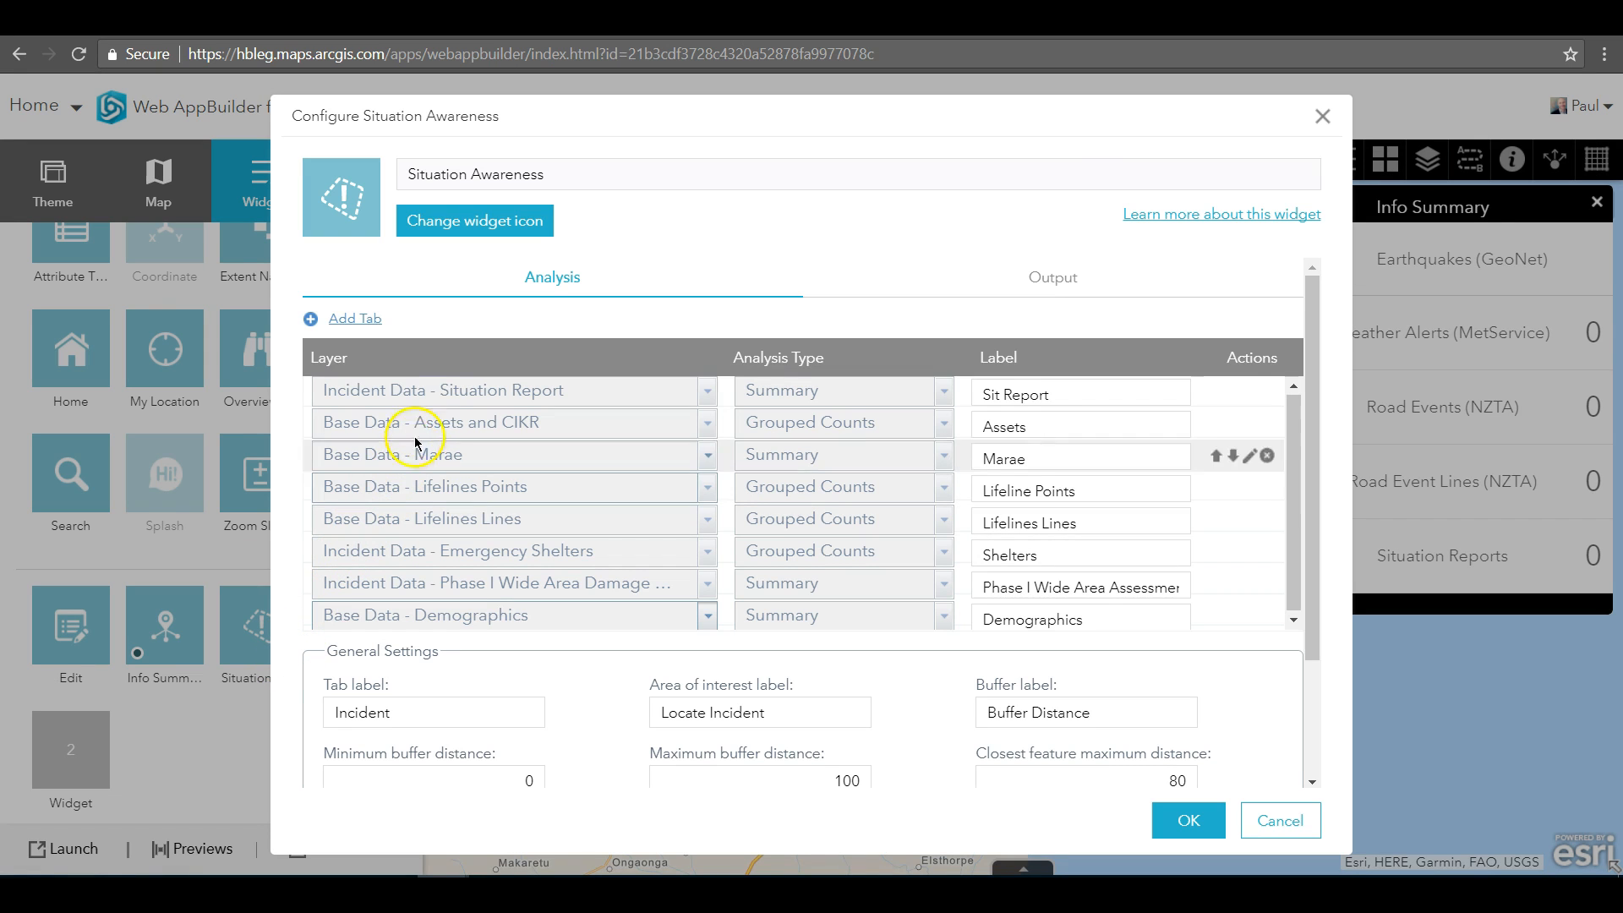
Review the Situation Awareness widget's analysis layers, output settings and report settings, and accept the configuration
left_click(438, 394)
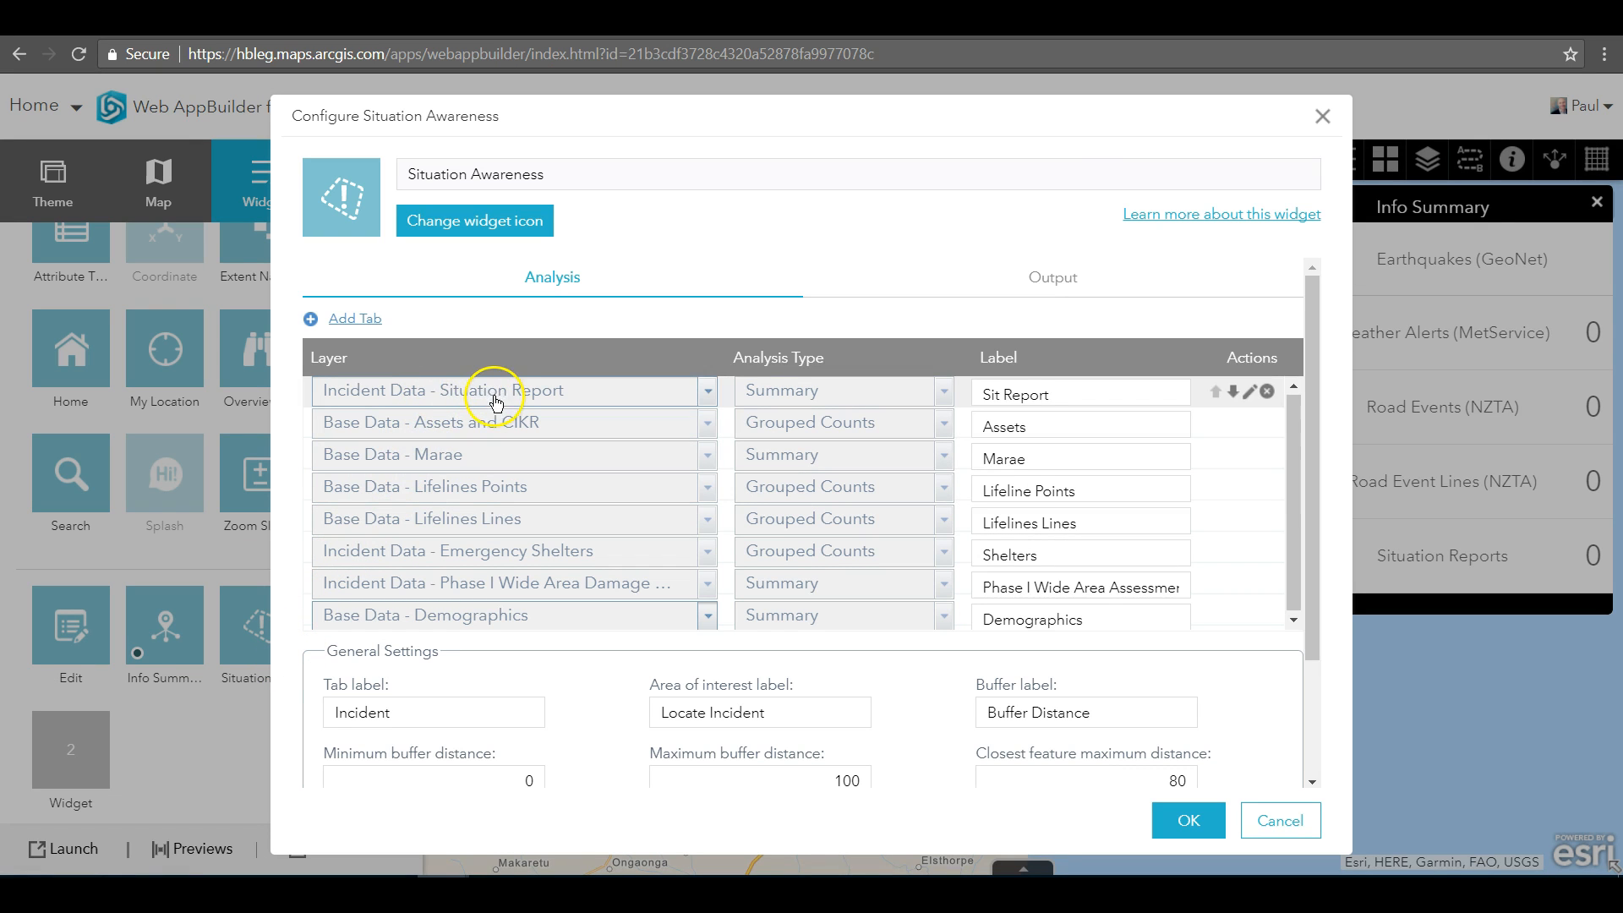
left_click(803, 409)
left_click(1019, 283)
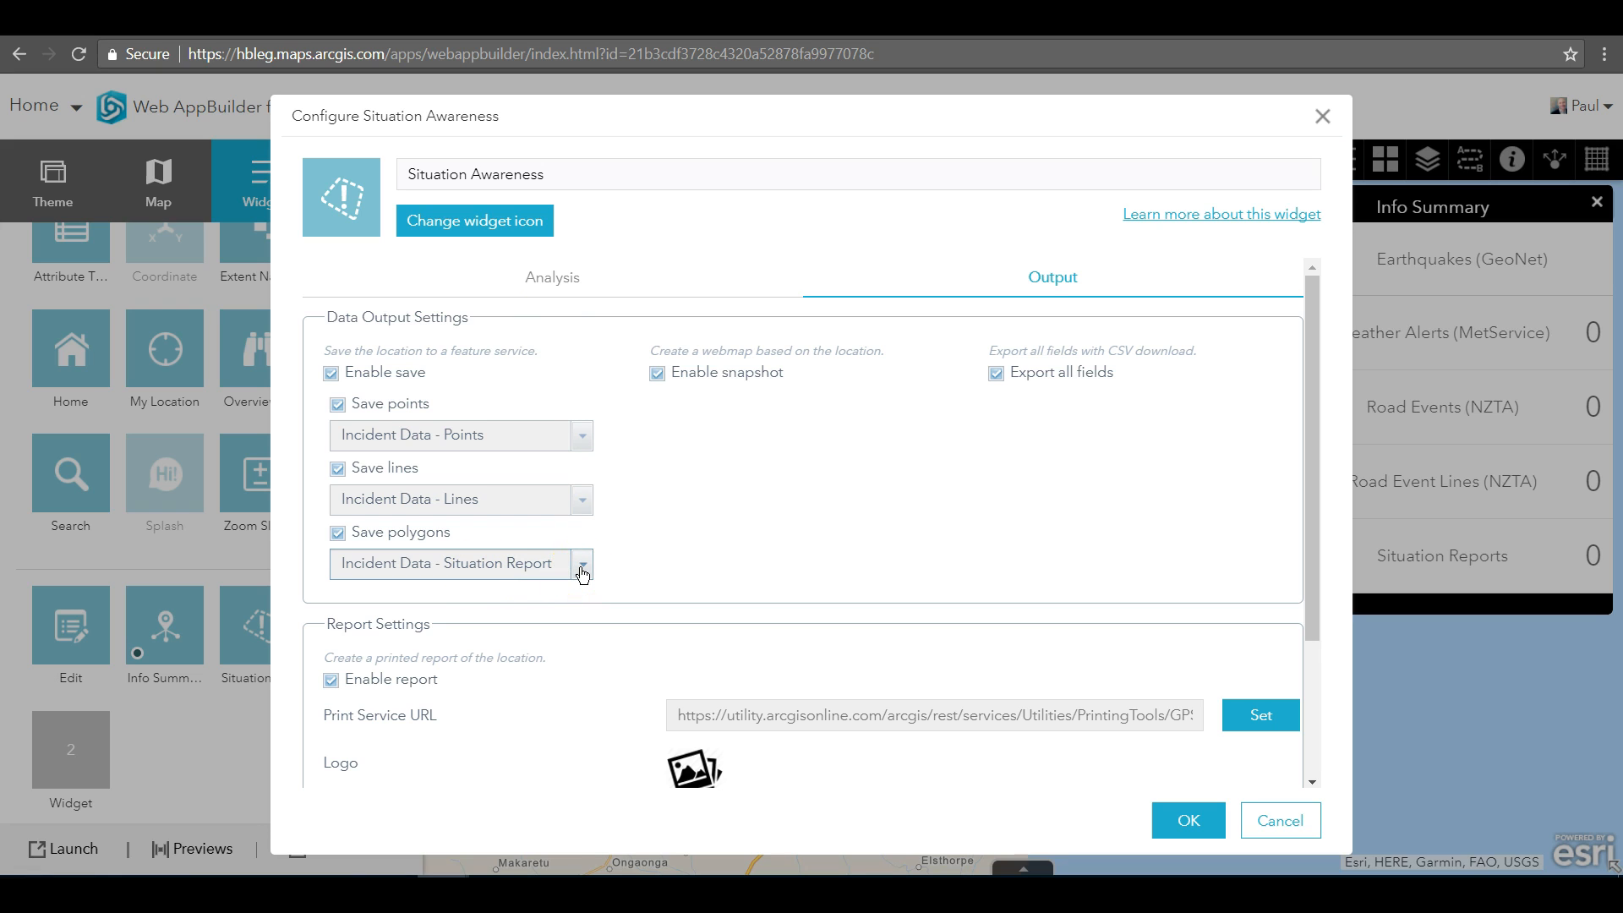
scroll(676, 551, "down", 3)
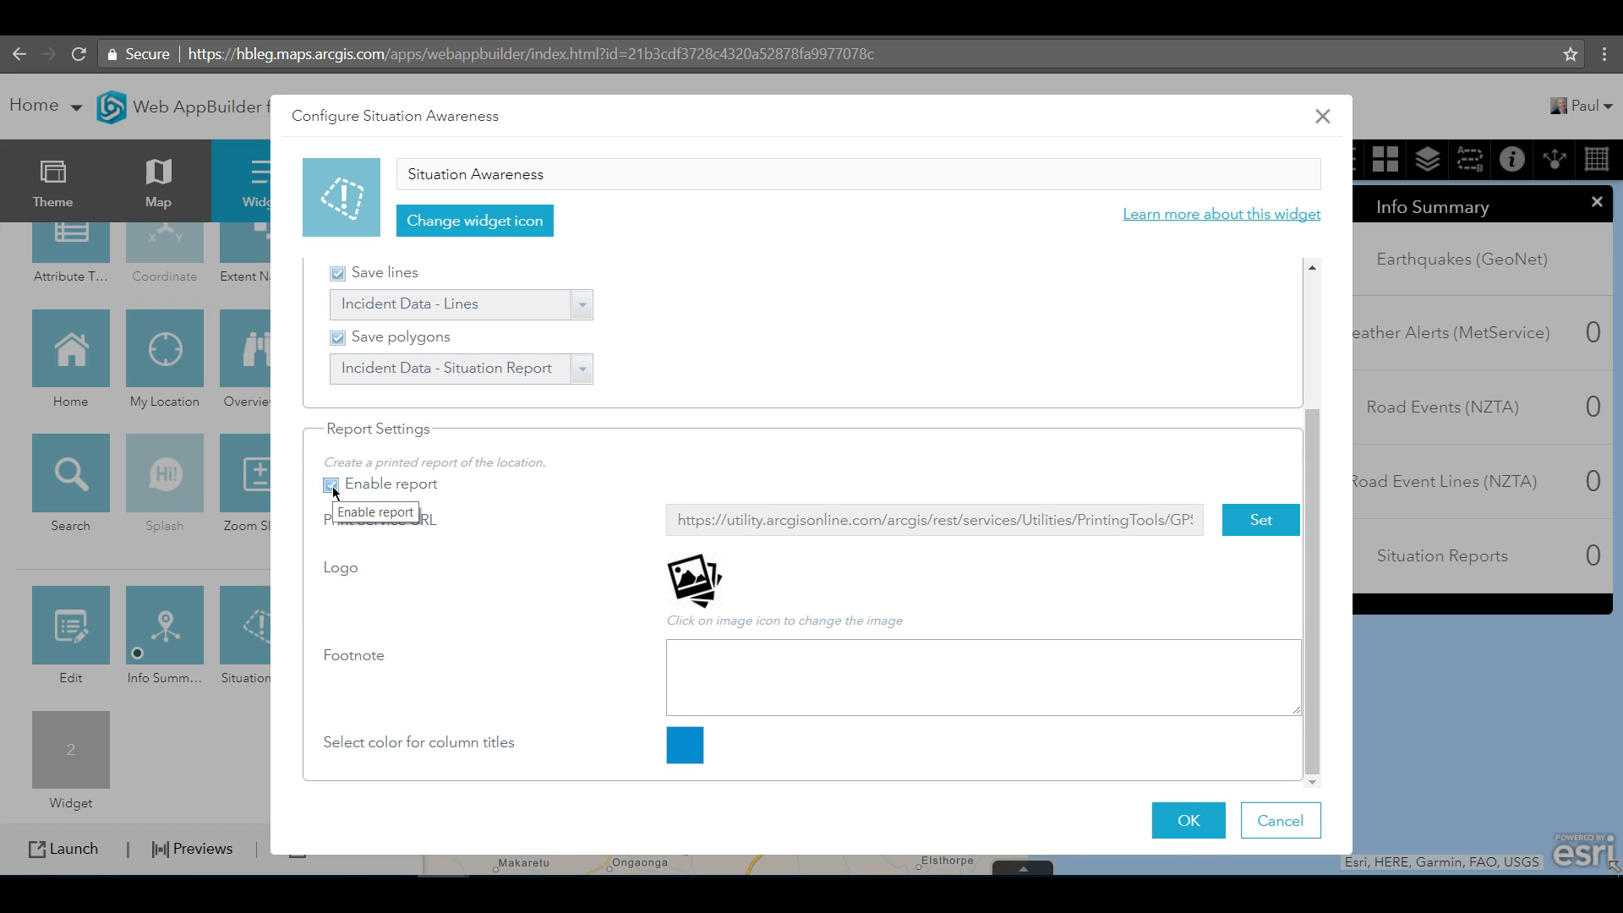
left_click(1189, 822)
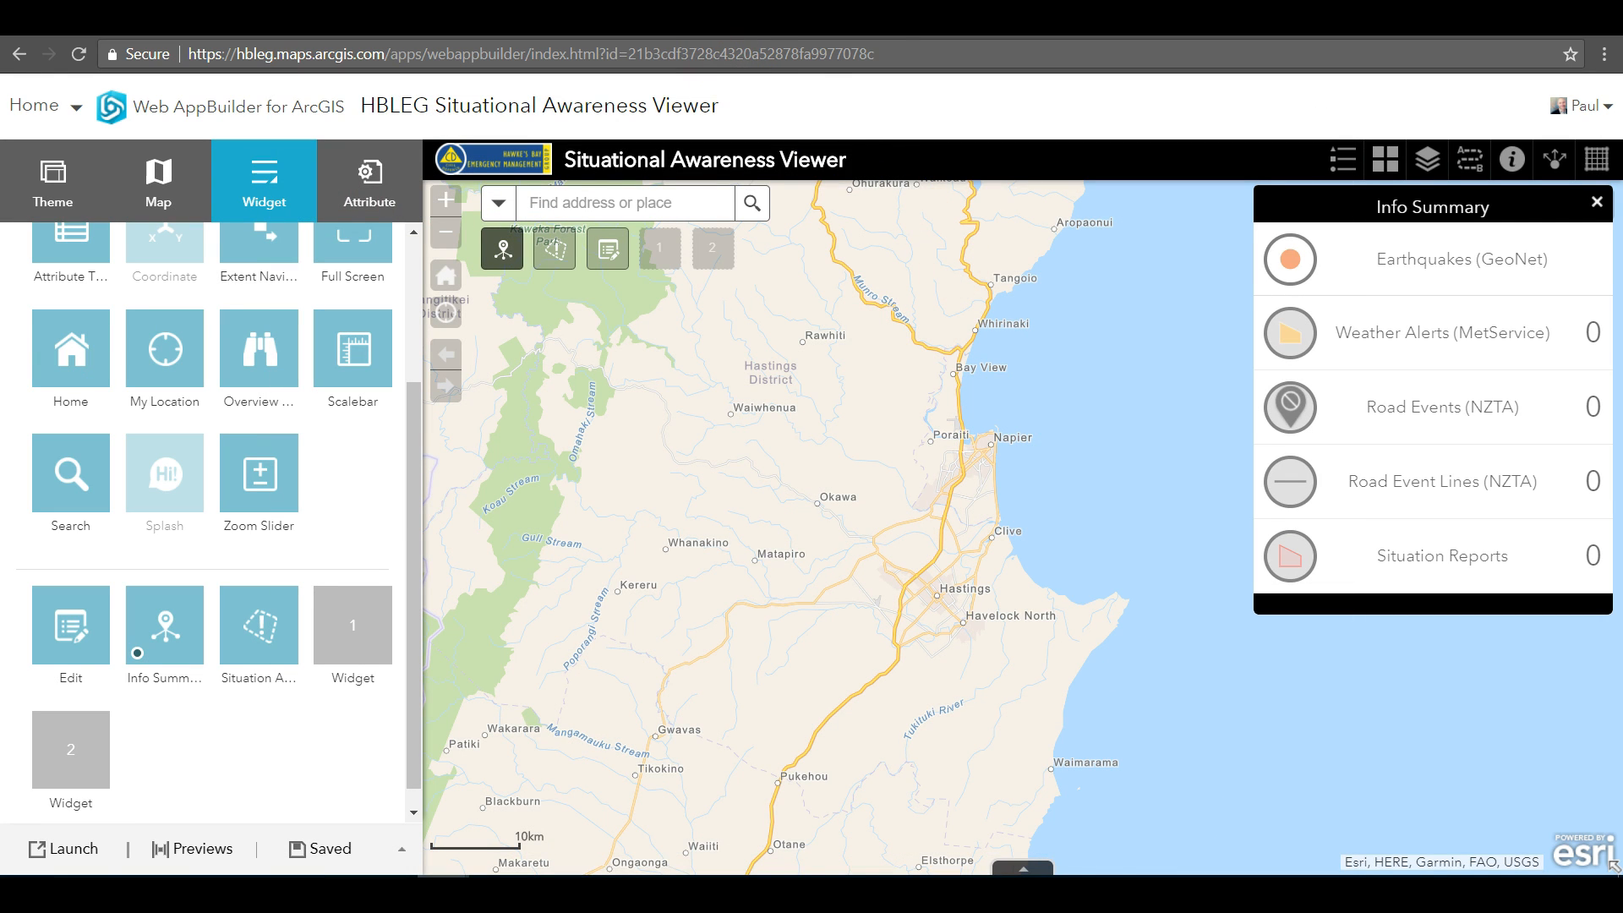
Switch to the Situational Awareness Viewer web app and open its incident analysis tool
left_click(731, 21)
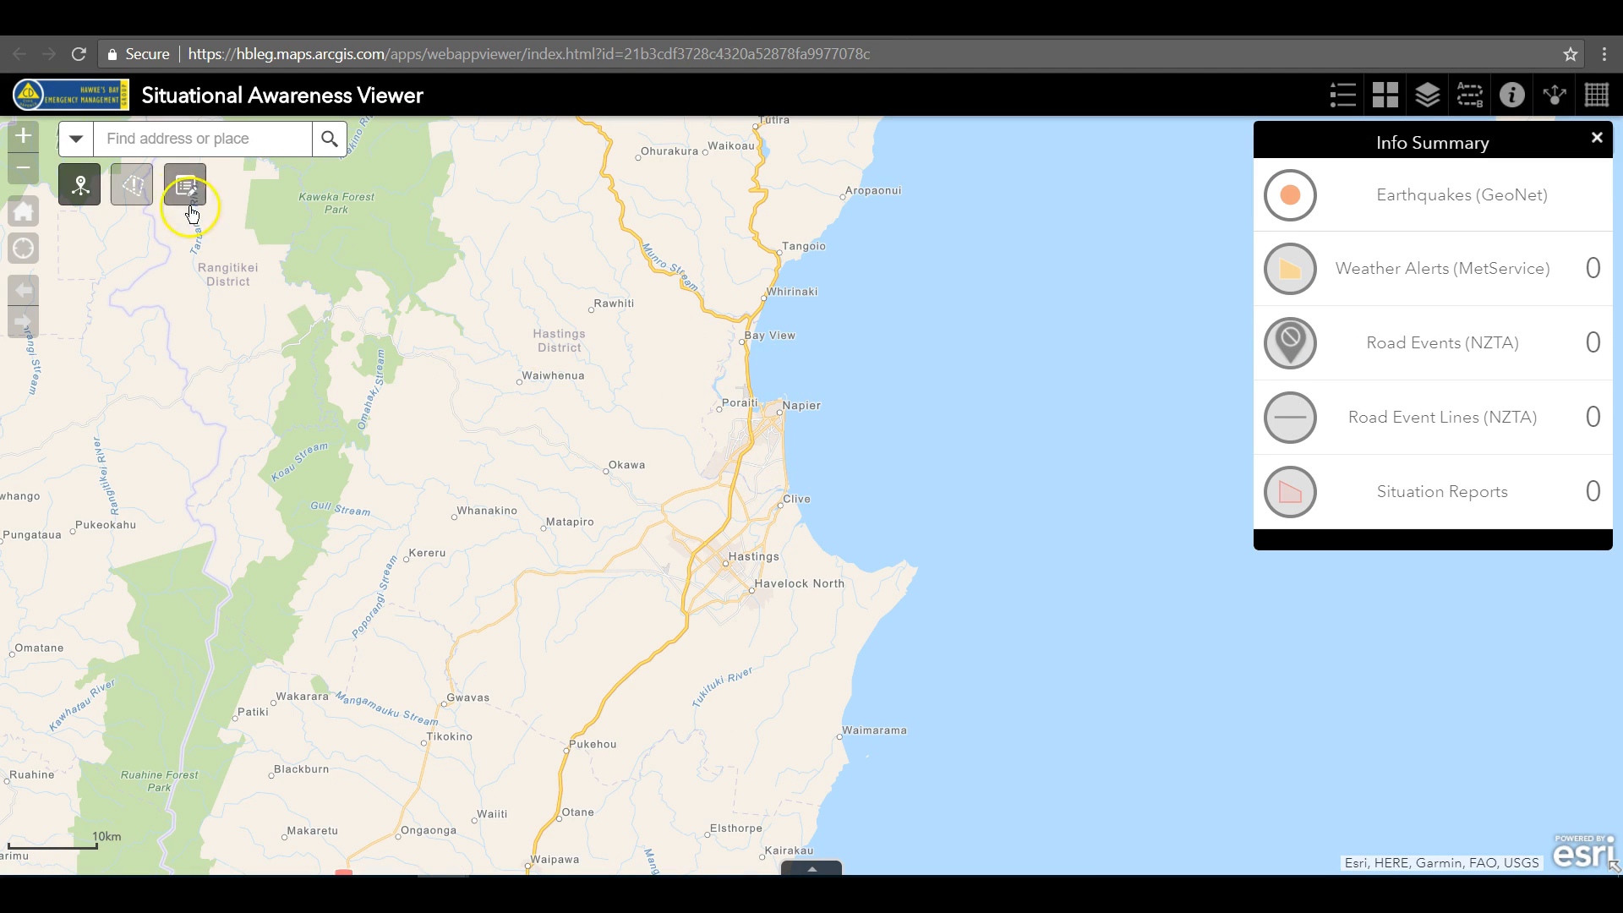
left_click(131, 193)
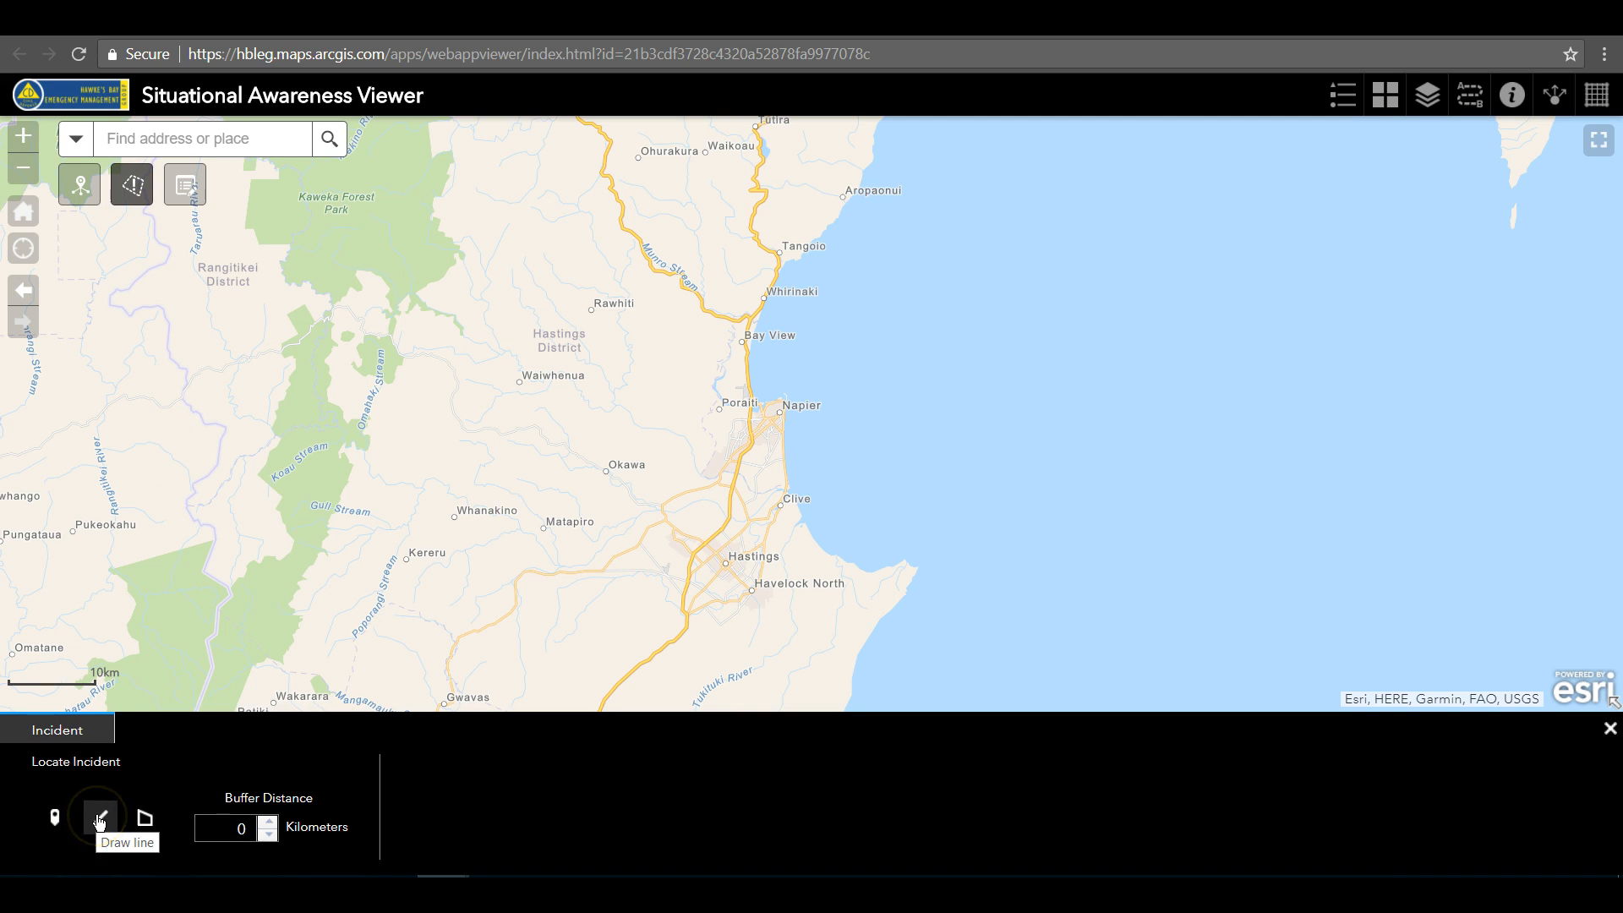
Draw an incident polygon enclosing Bay View, Napier, Hastings and Havelock North and extending offshore, and clear it to start over
left_click(145, 818)
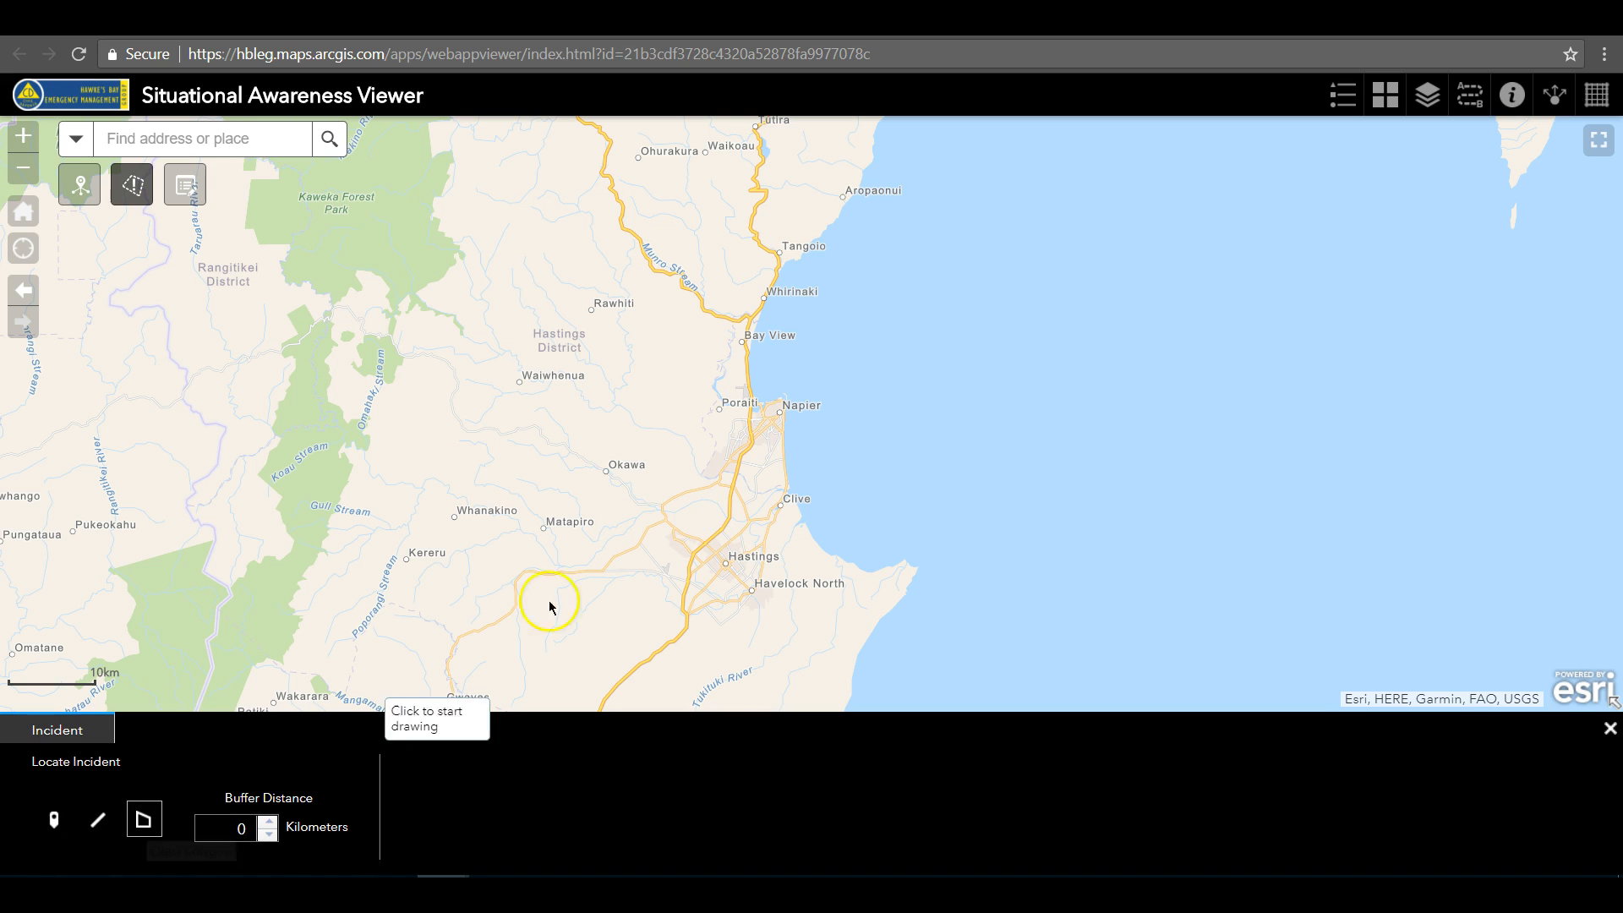
left_click(733, 314)
left_click(723, 311)
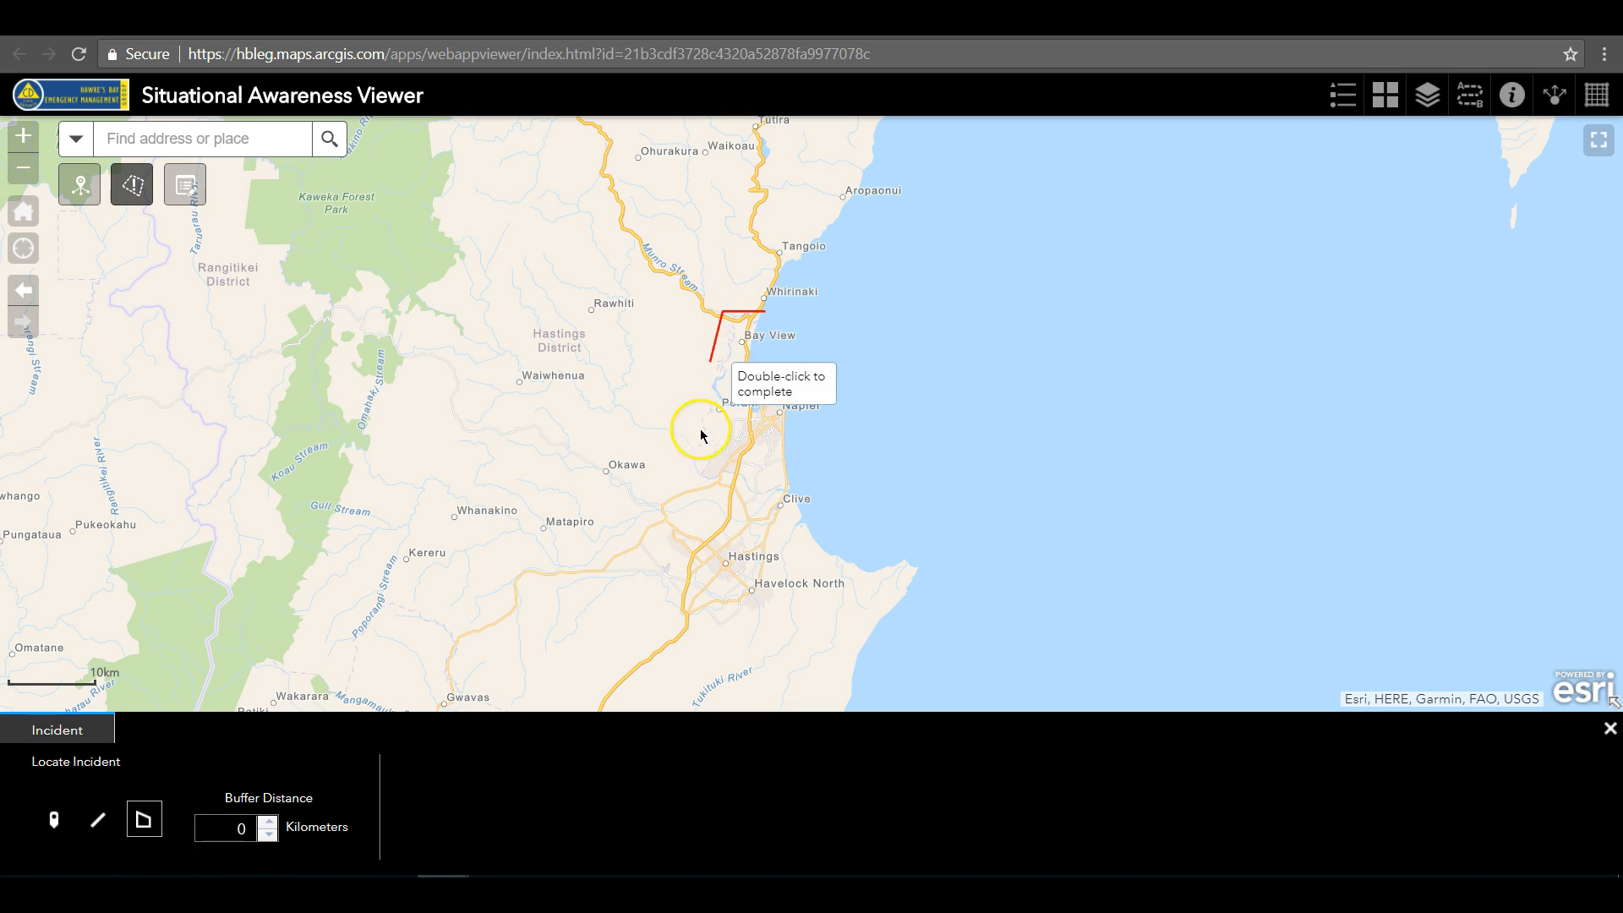
left_click(676, 529)
left_click(714, 660)
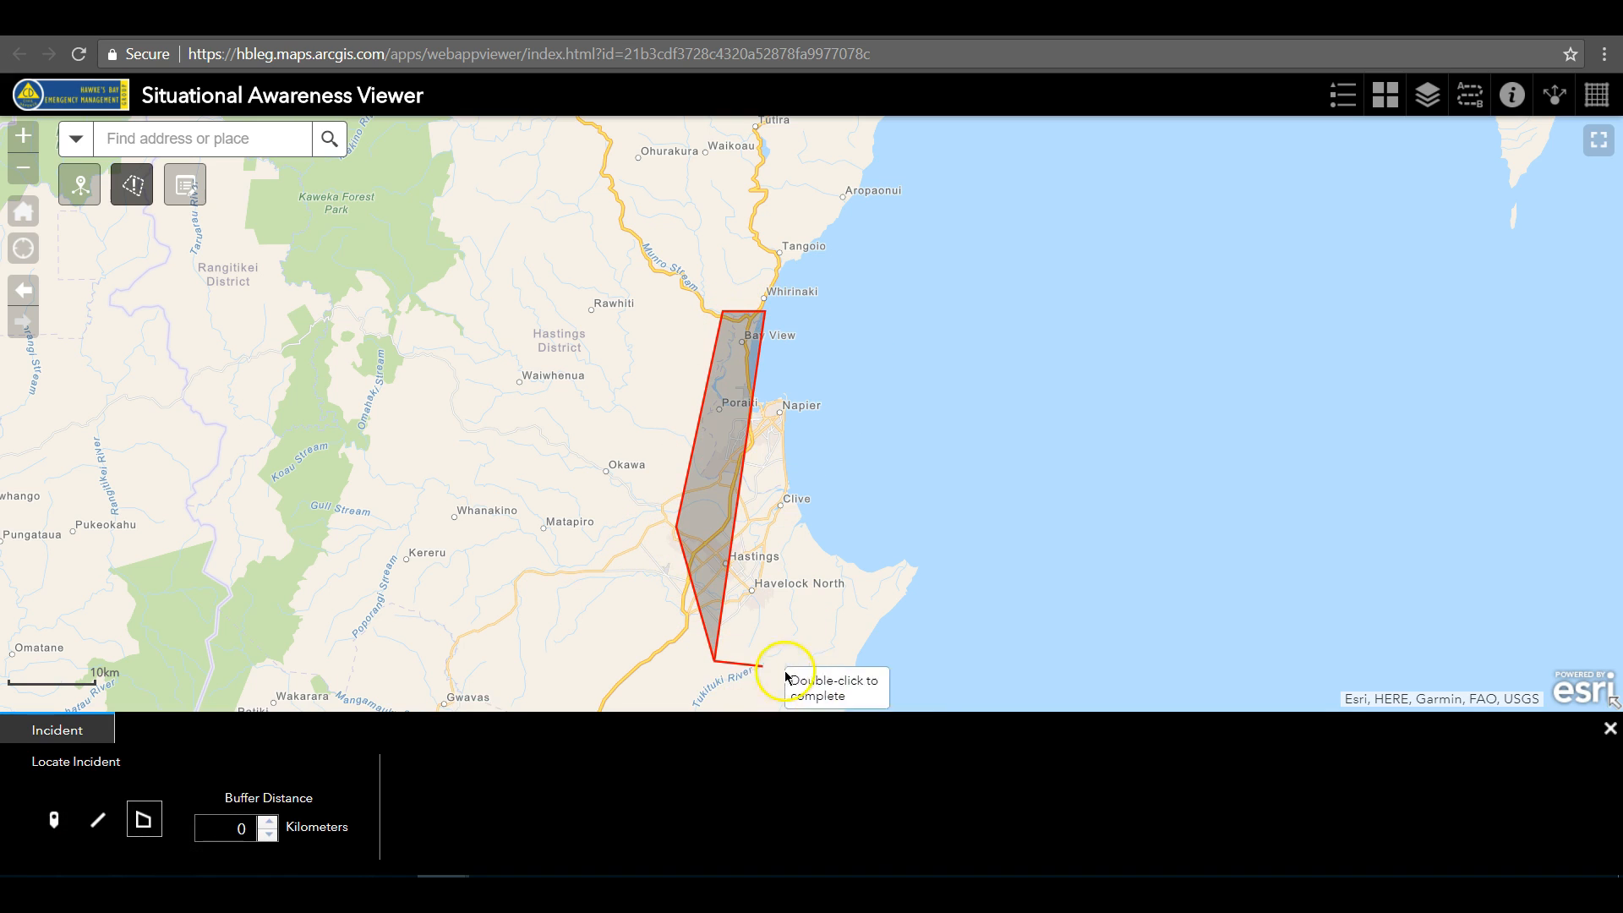
left_click(913, 686)
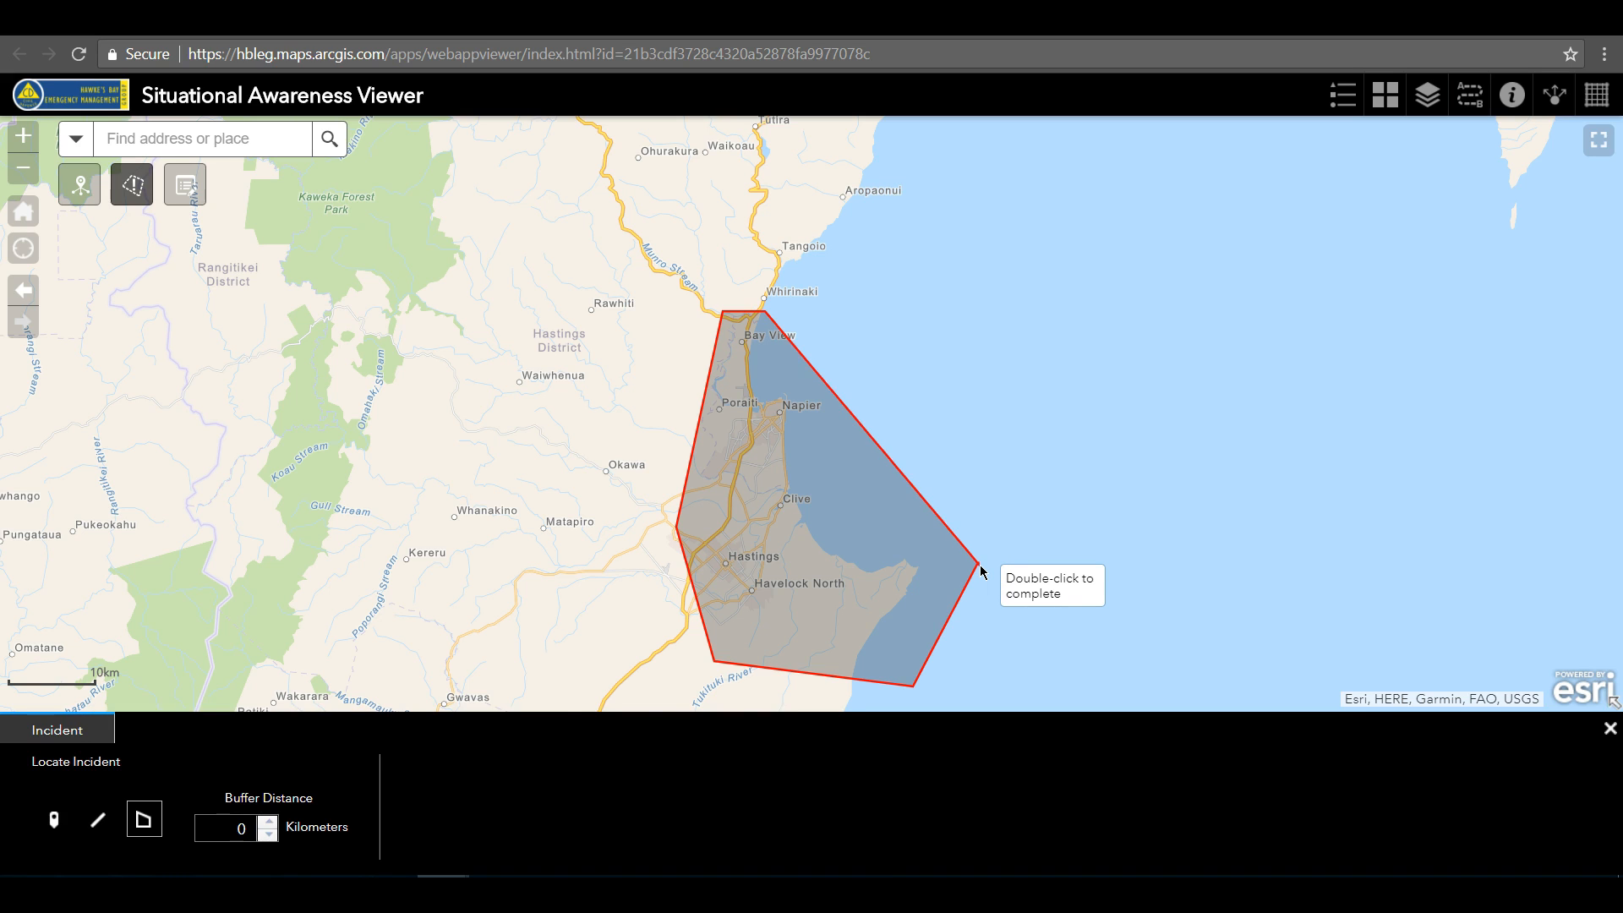
double_click(981, 571)
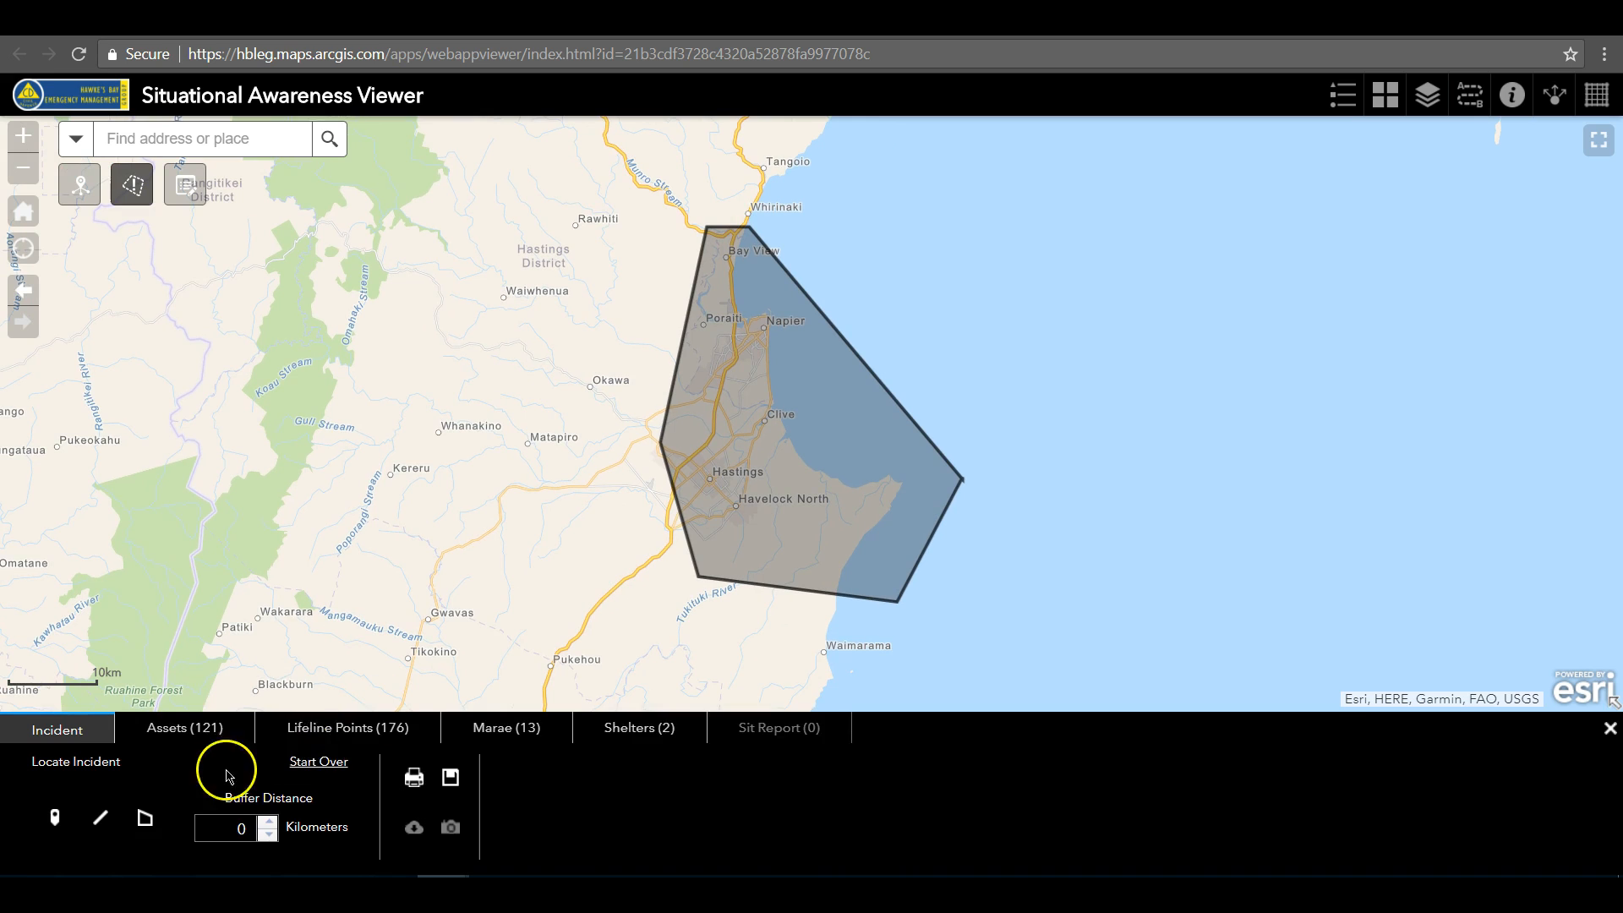
left_click(324, 766)
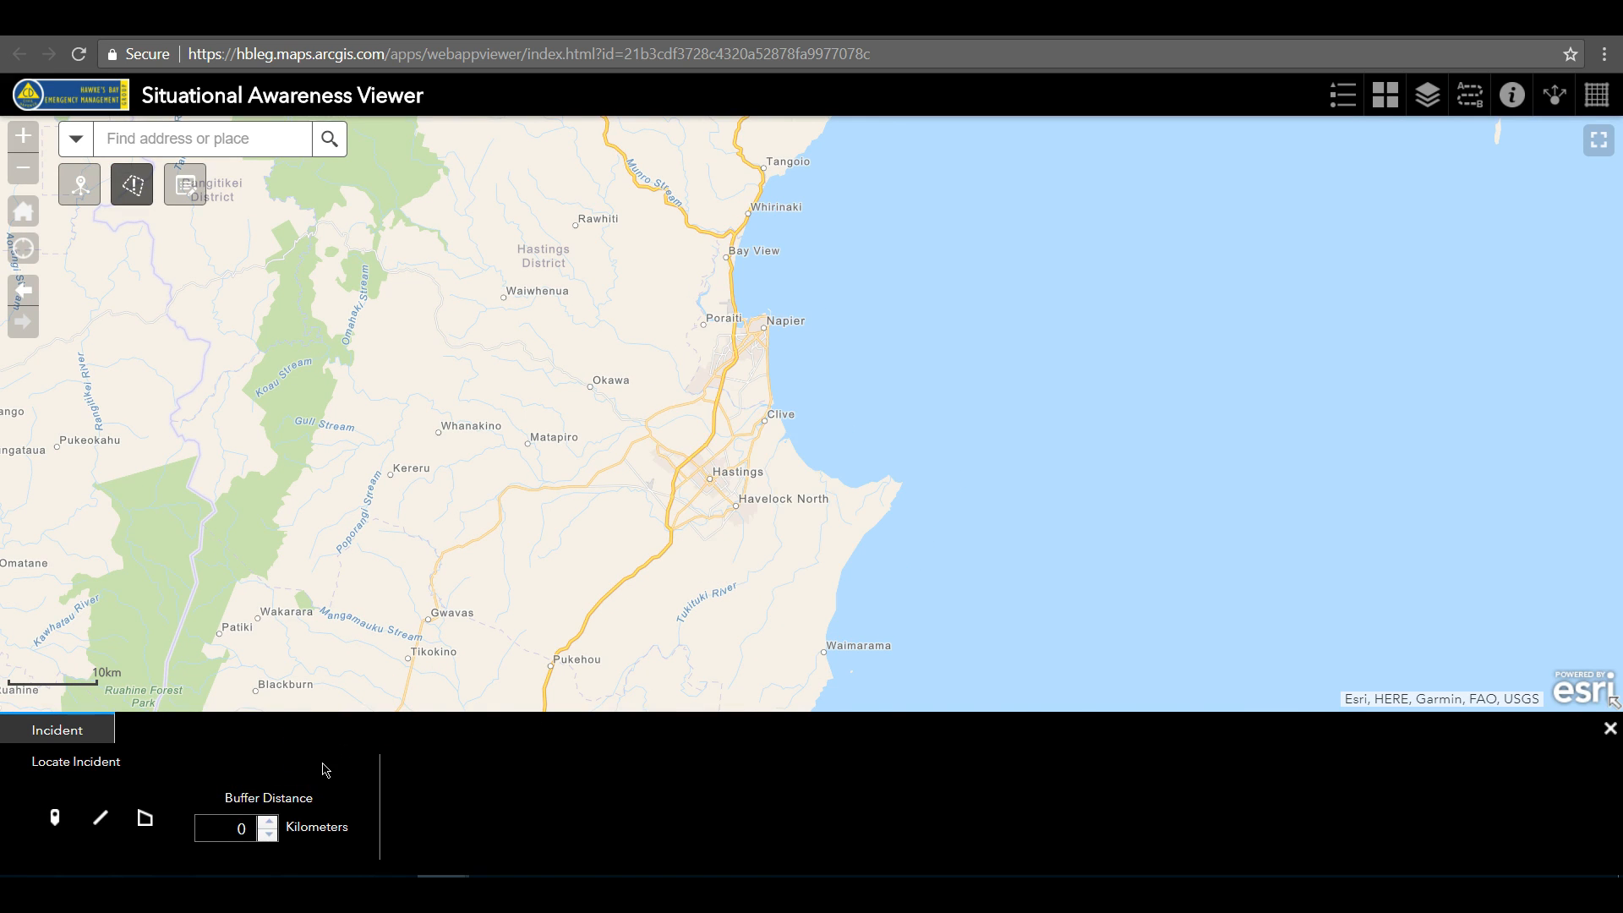
Show the New Zealand Territorial Authorities (2017) boundary layer on the map and close the layer list
left_click(1427, 98)
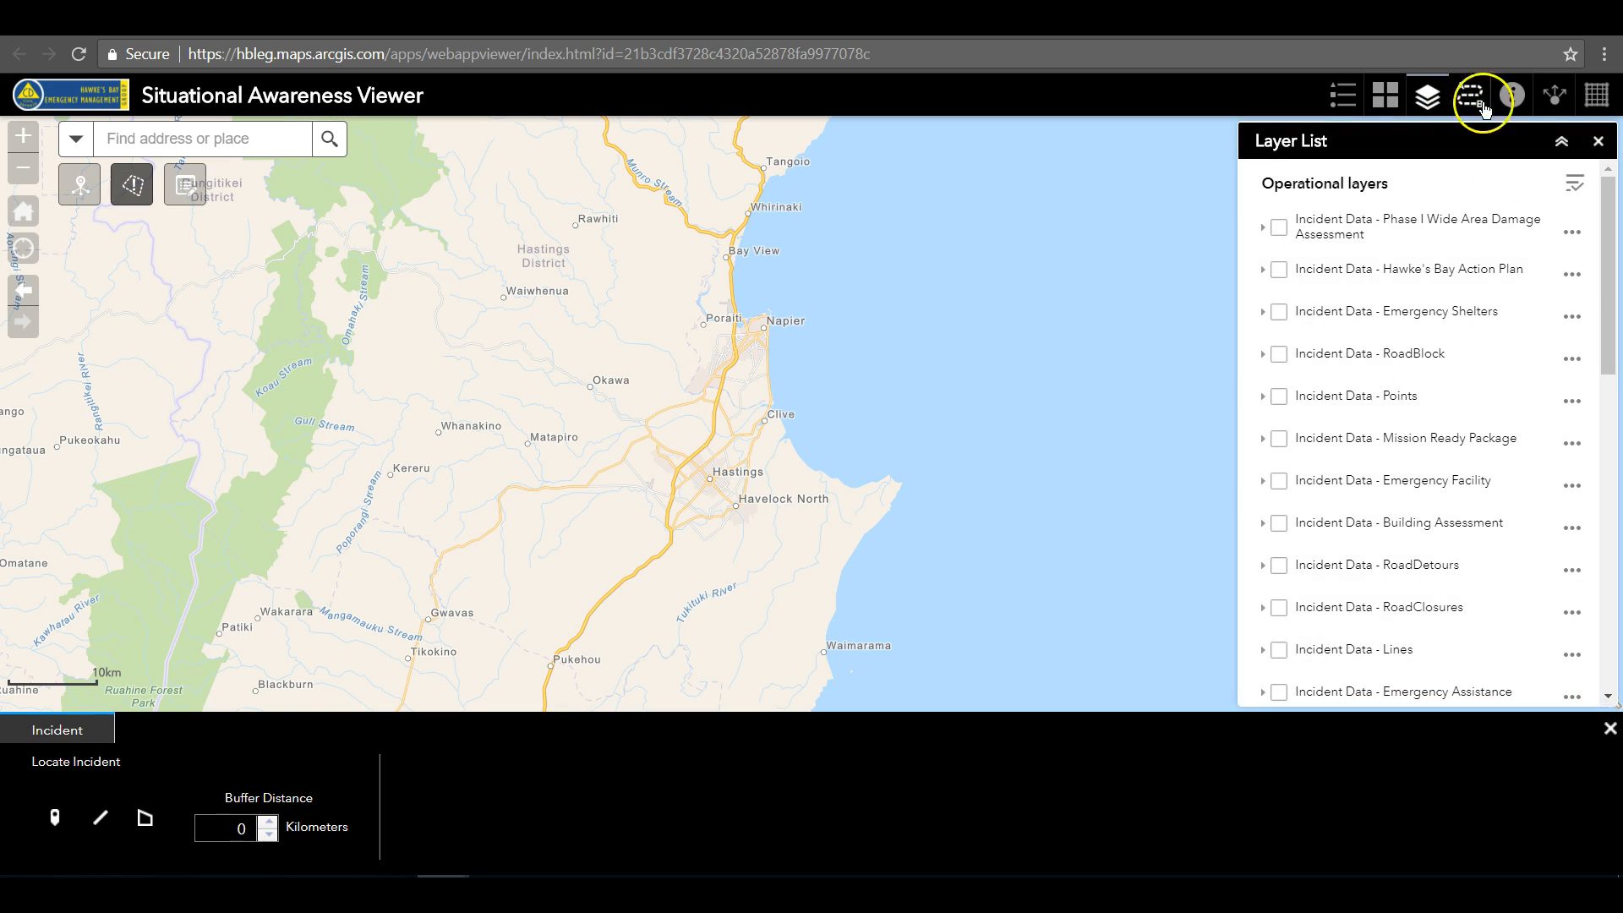
left_click_drag(1606, 263, 1616, 552)
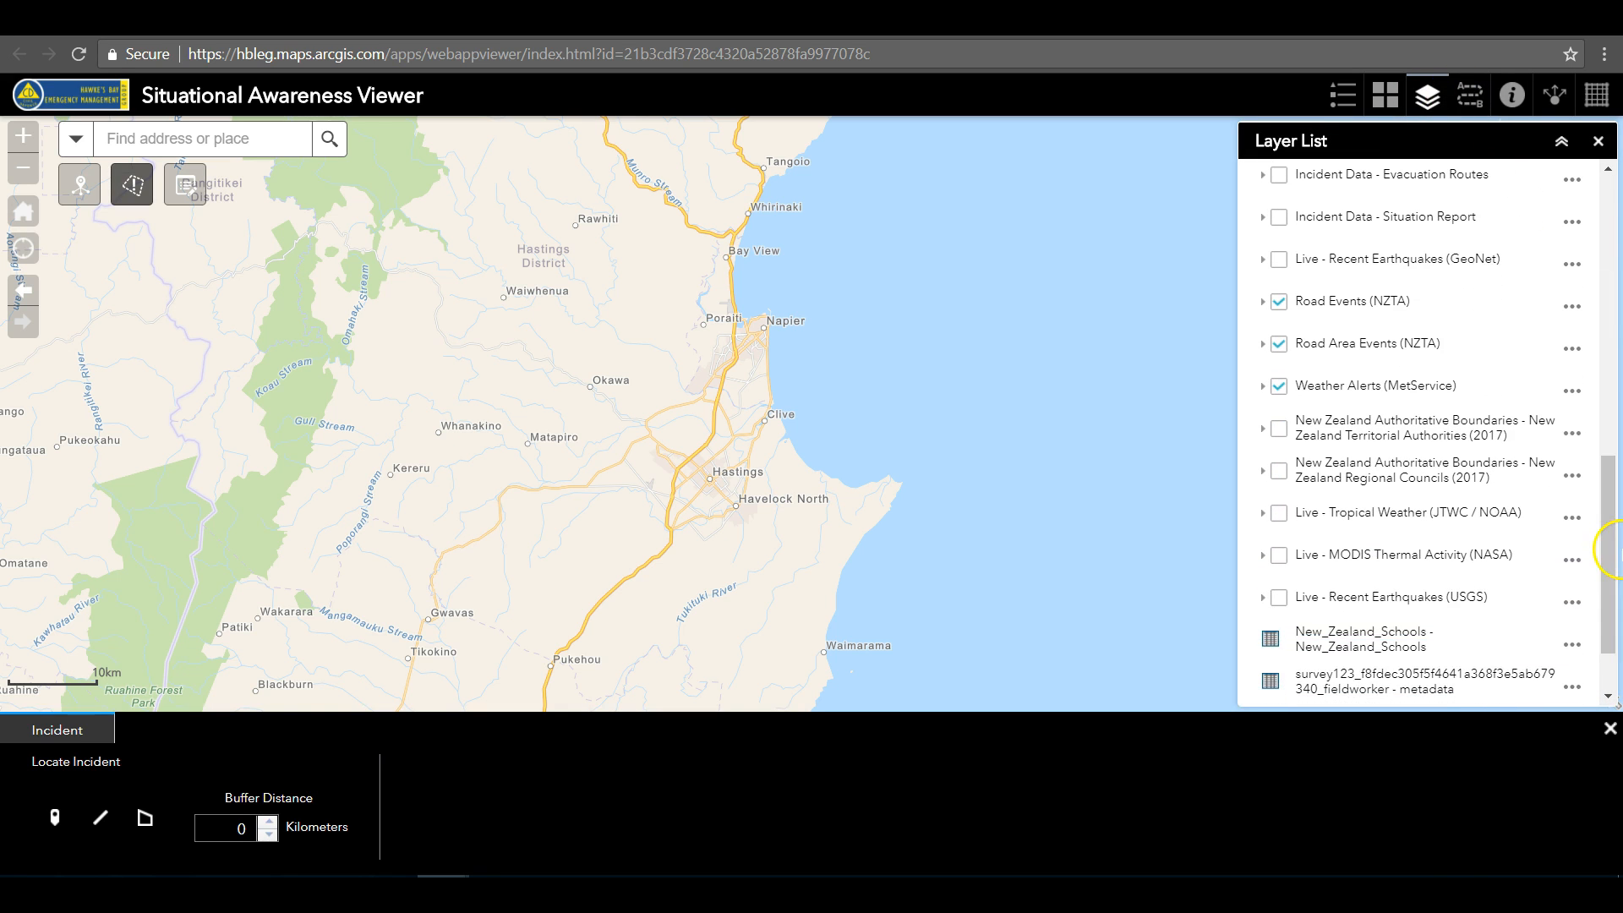
left_click(1280, 429)
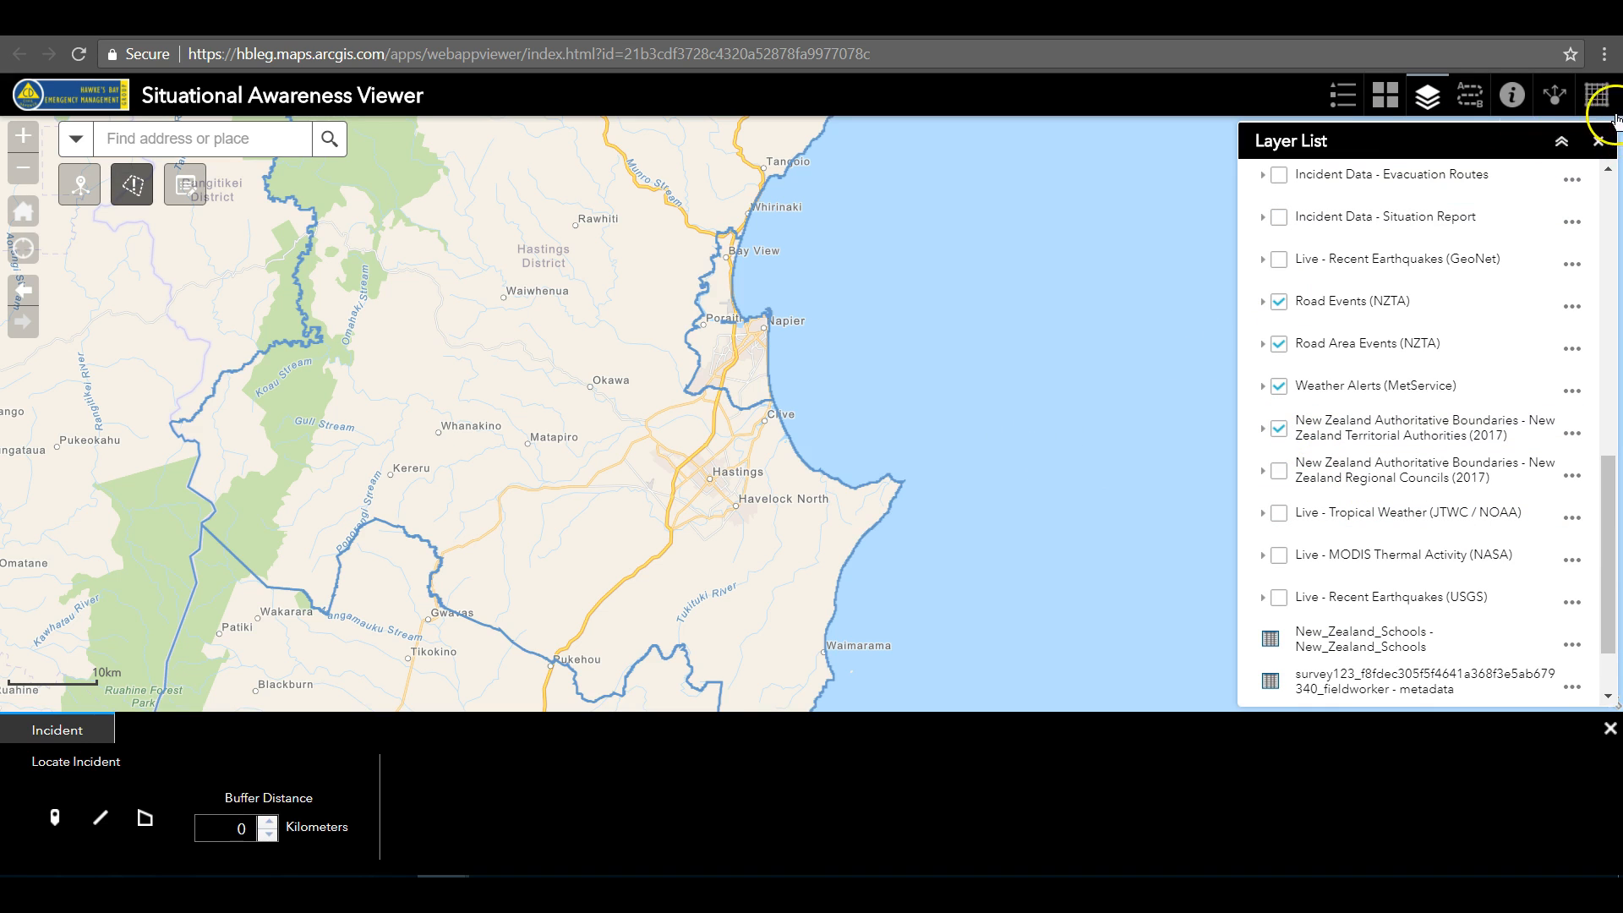
left_click(1598, 142)
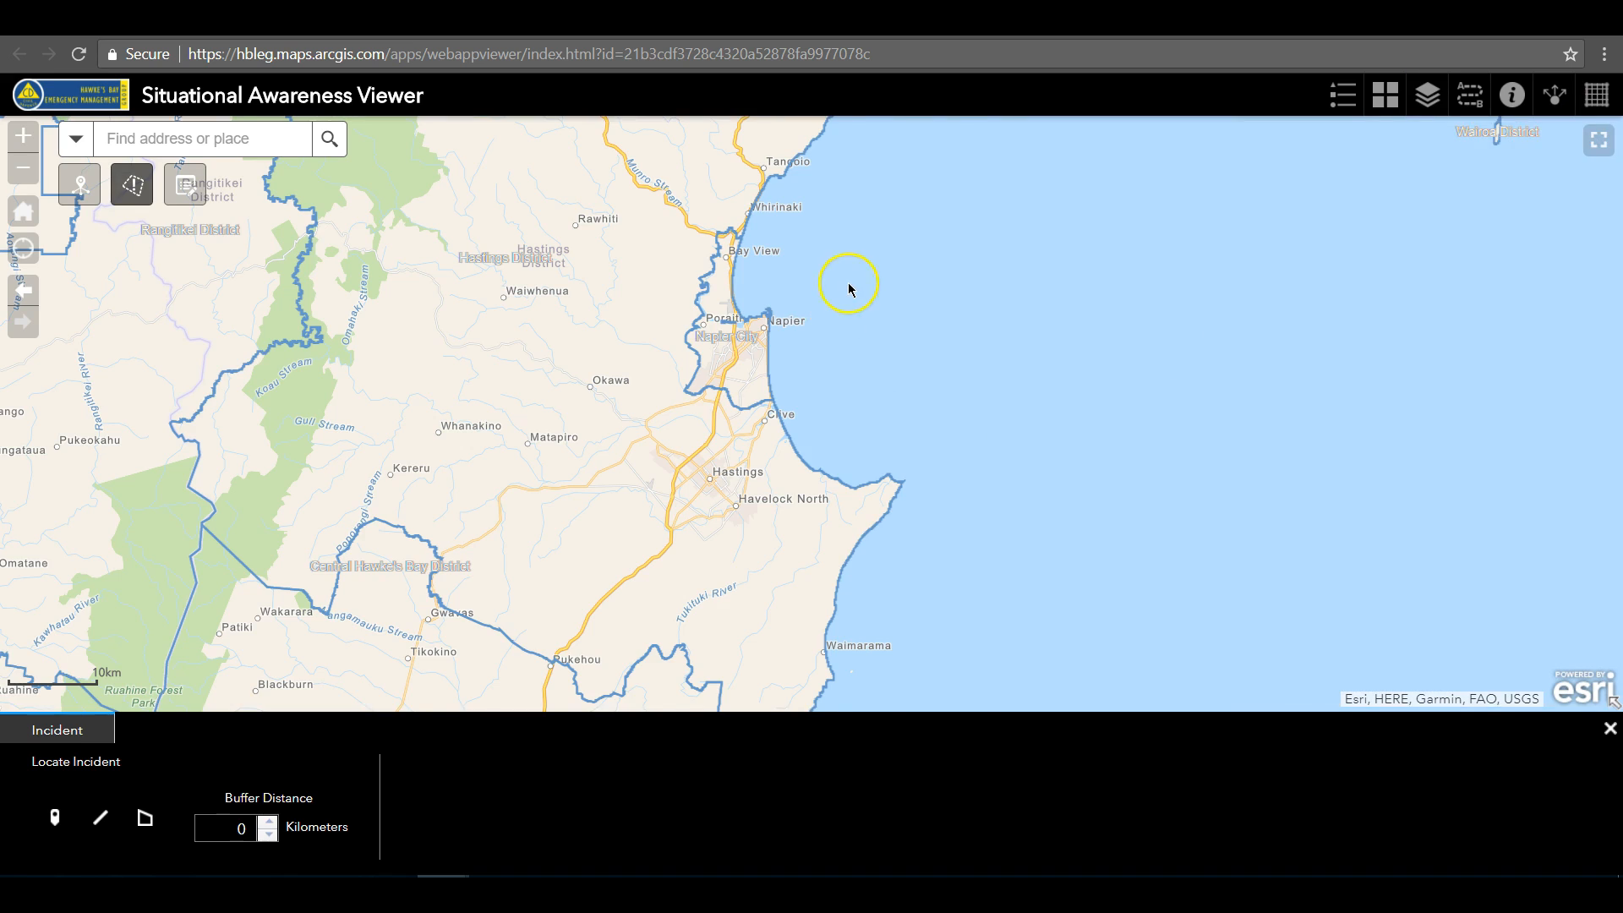
Select the Napier City boundary on the map and set it as the incident location
left_click_drag(847, 284, 970, 371)
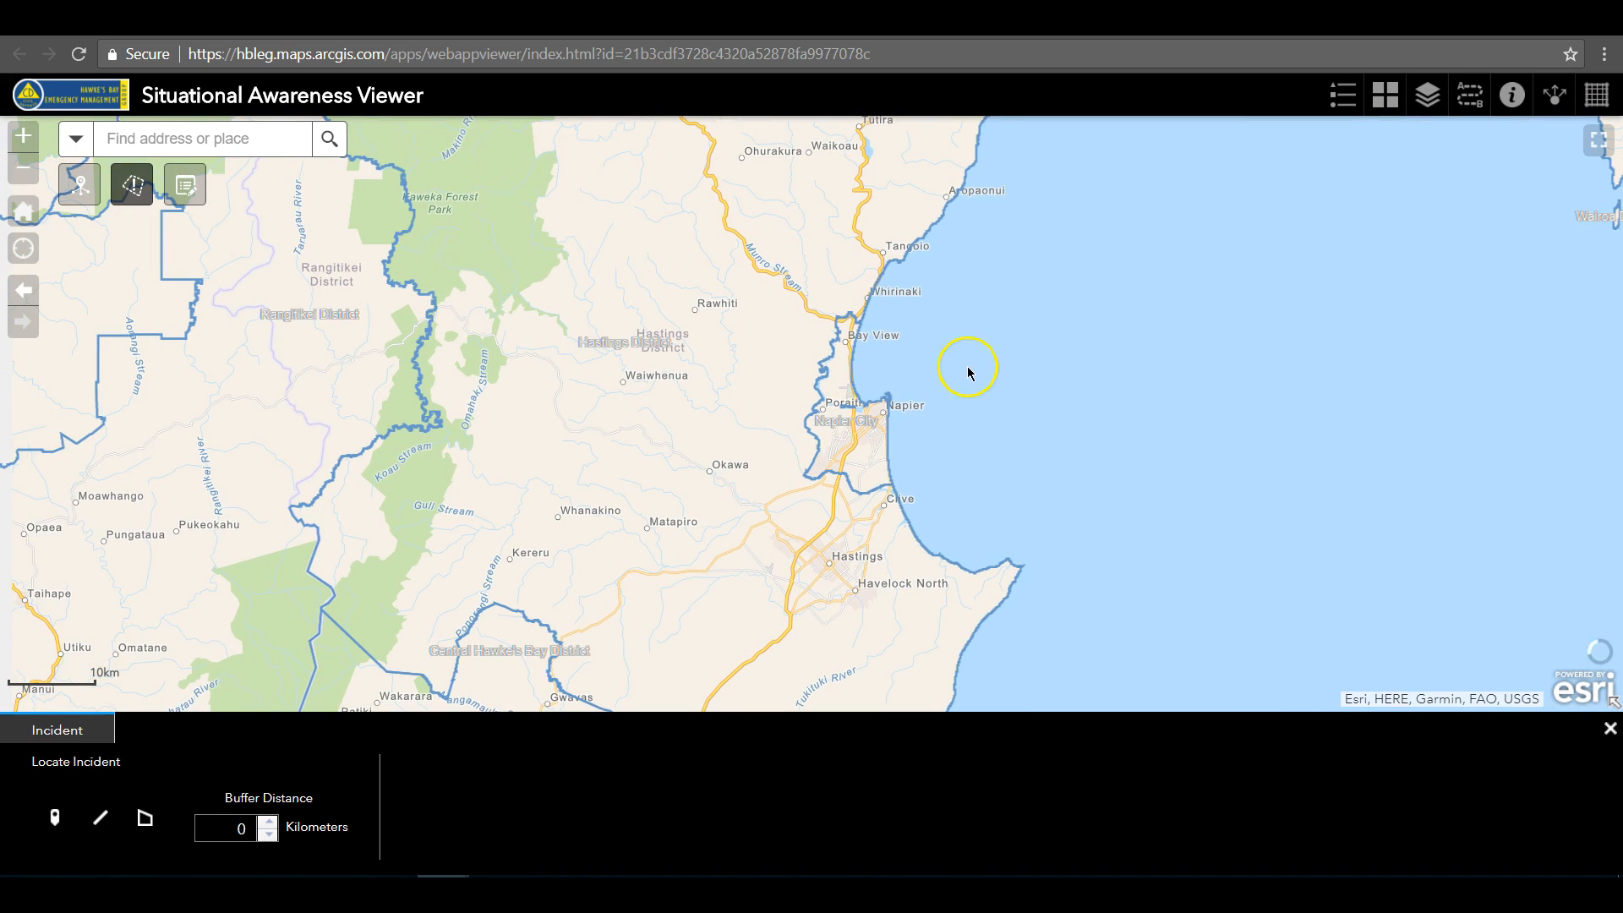
left_click(870, 455)
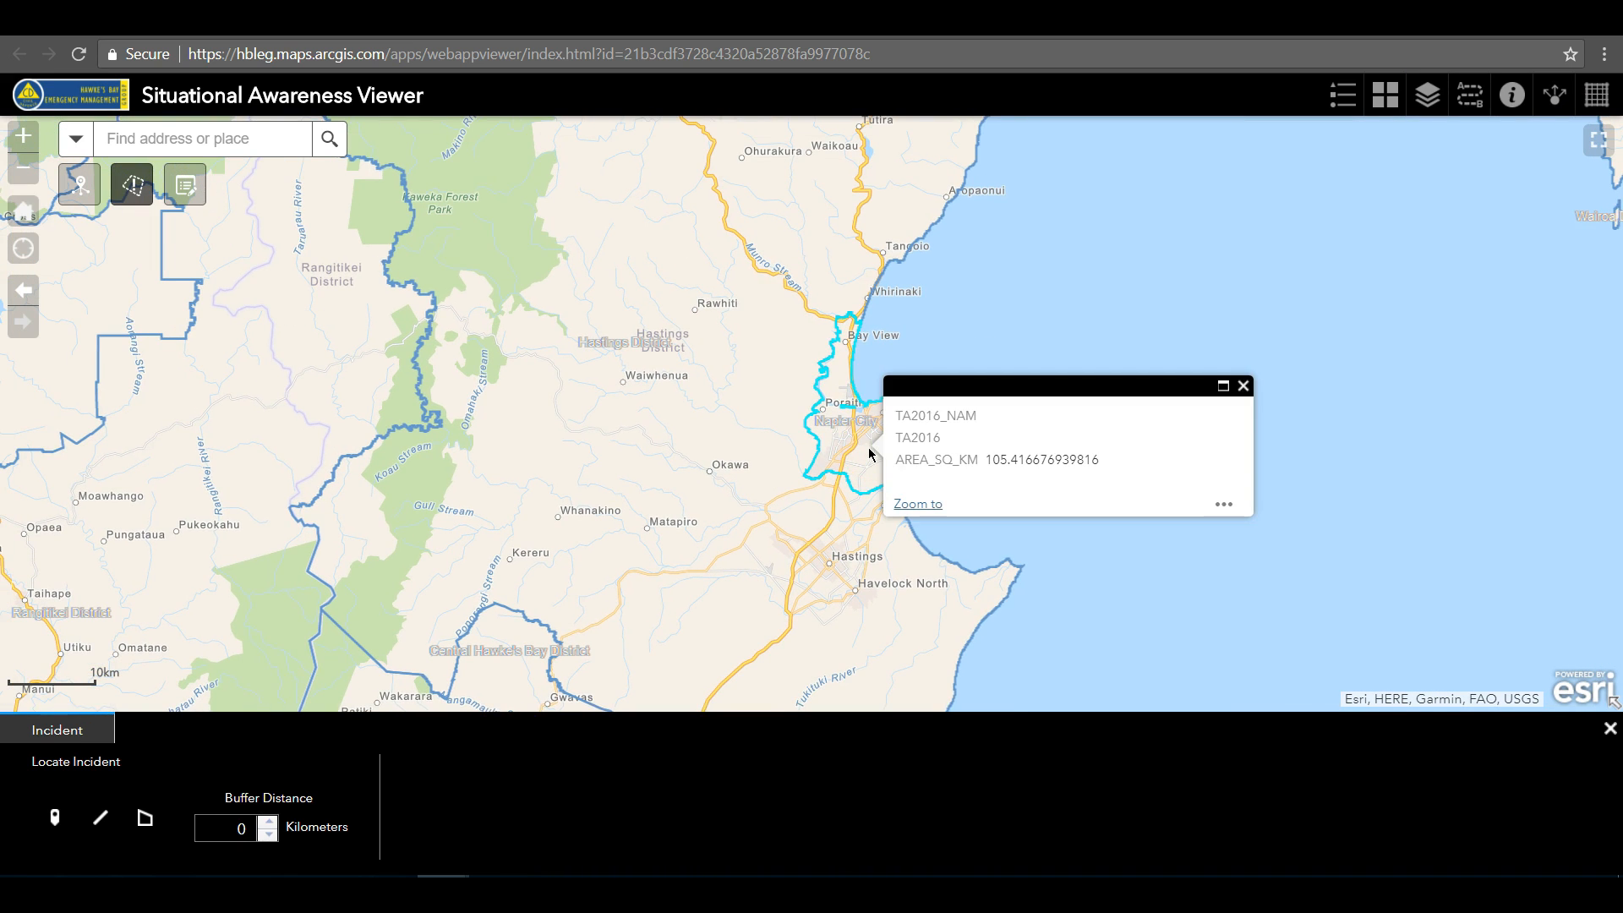
left_click(1223, 504)
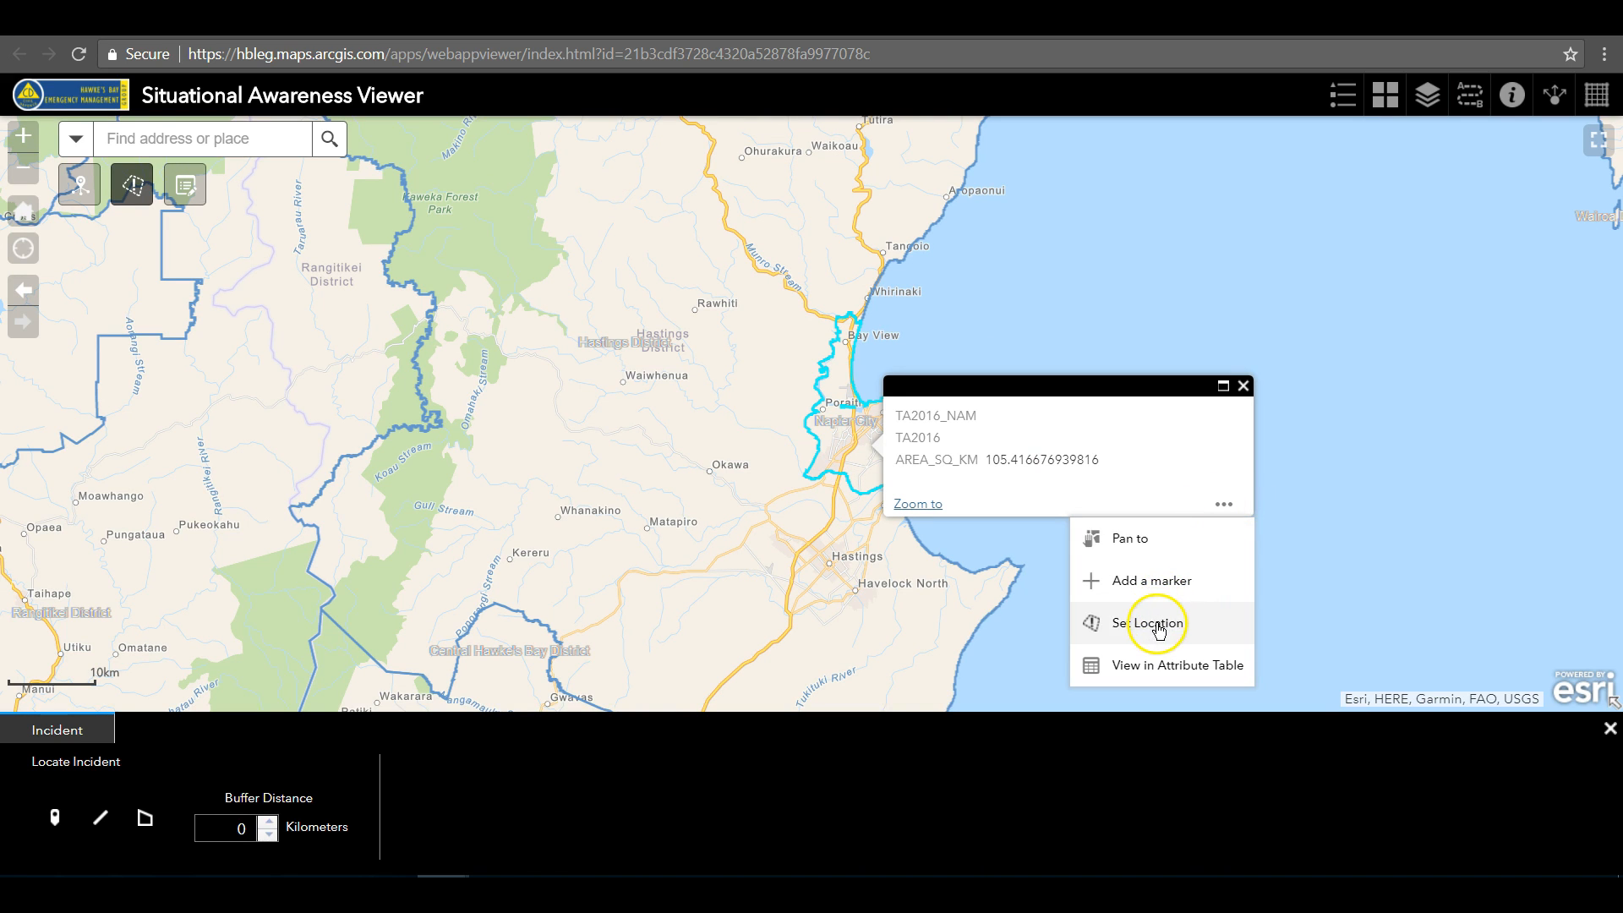
left_click(1157, 625)
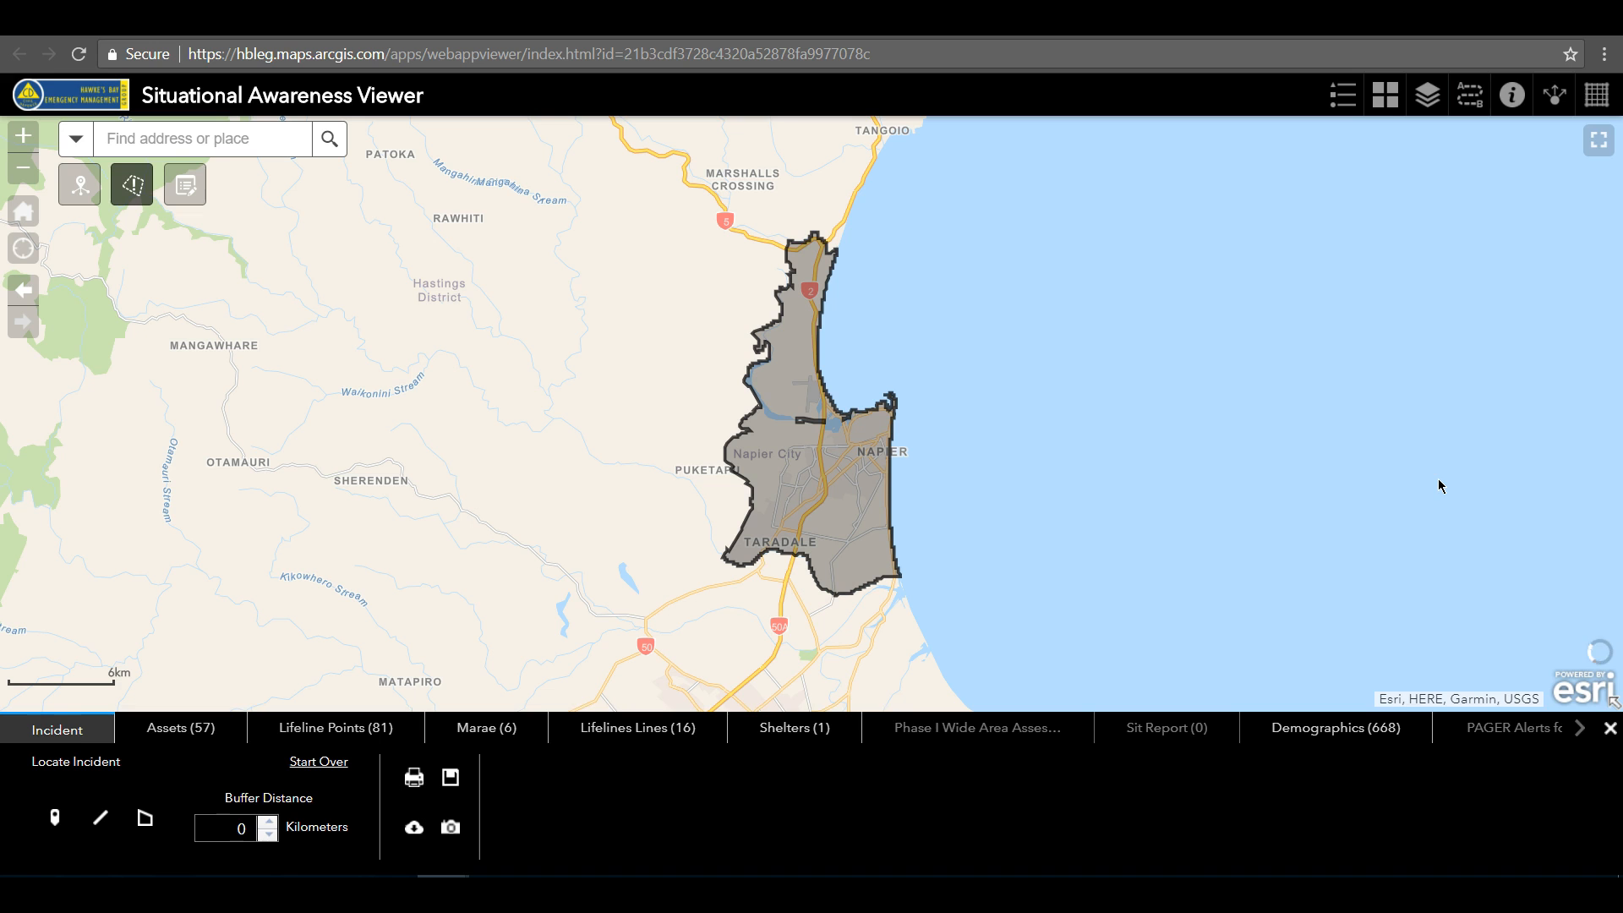
Select the Hastings District boundary and add it to the incident location
scroll(562, 544, "down", 1)
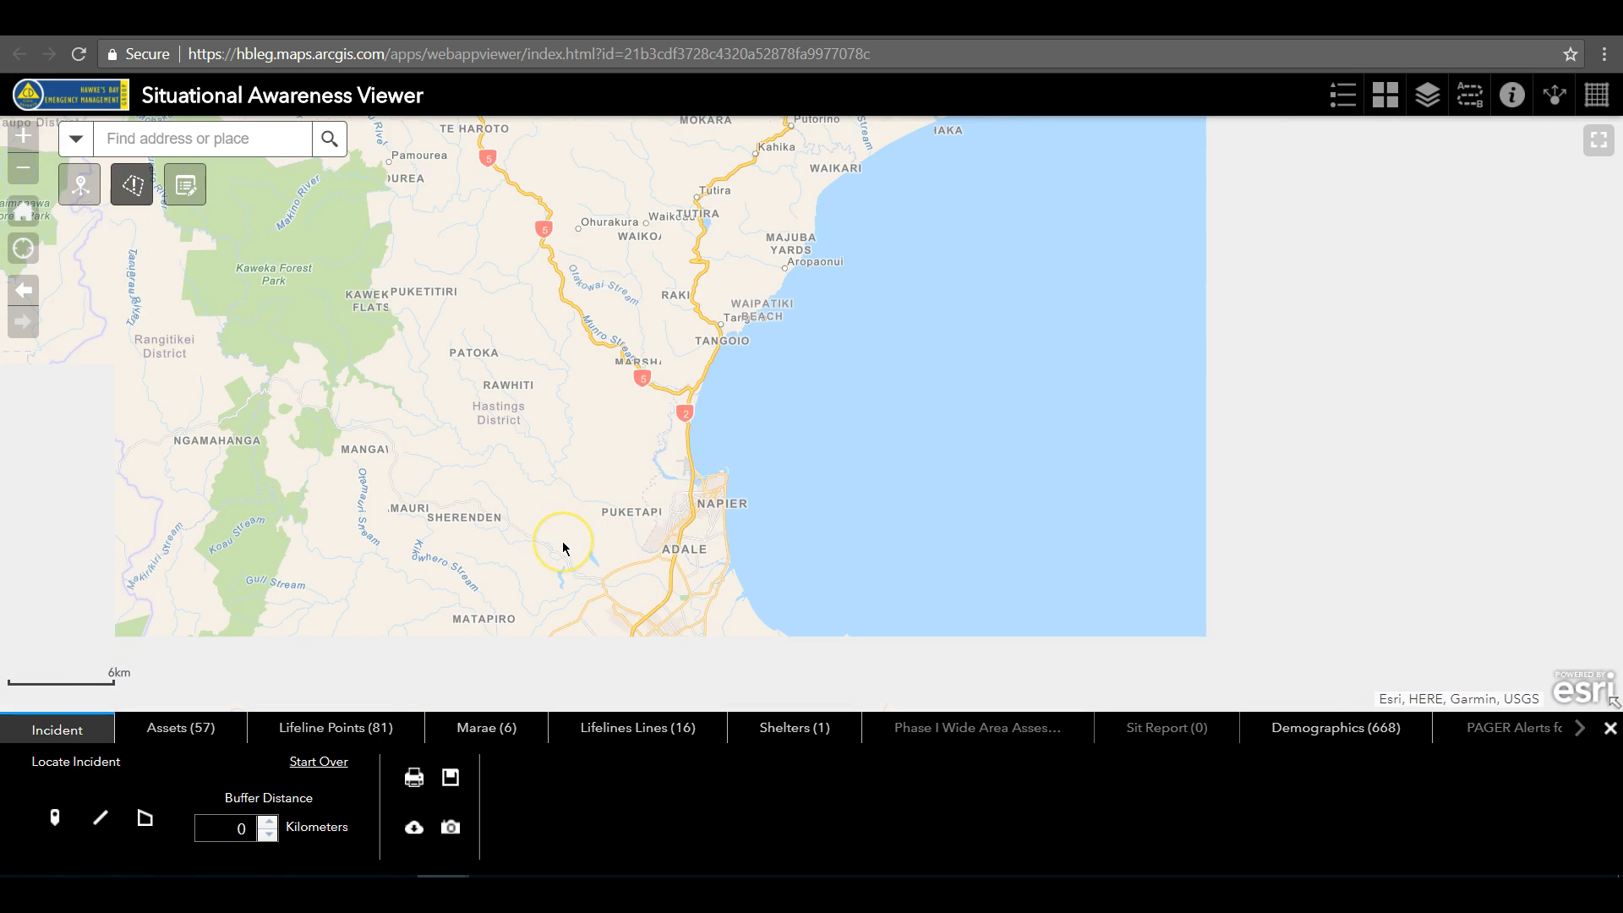
scroll(552, 548, "down", 1)
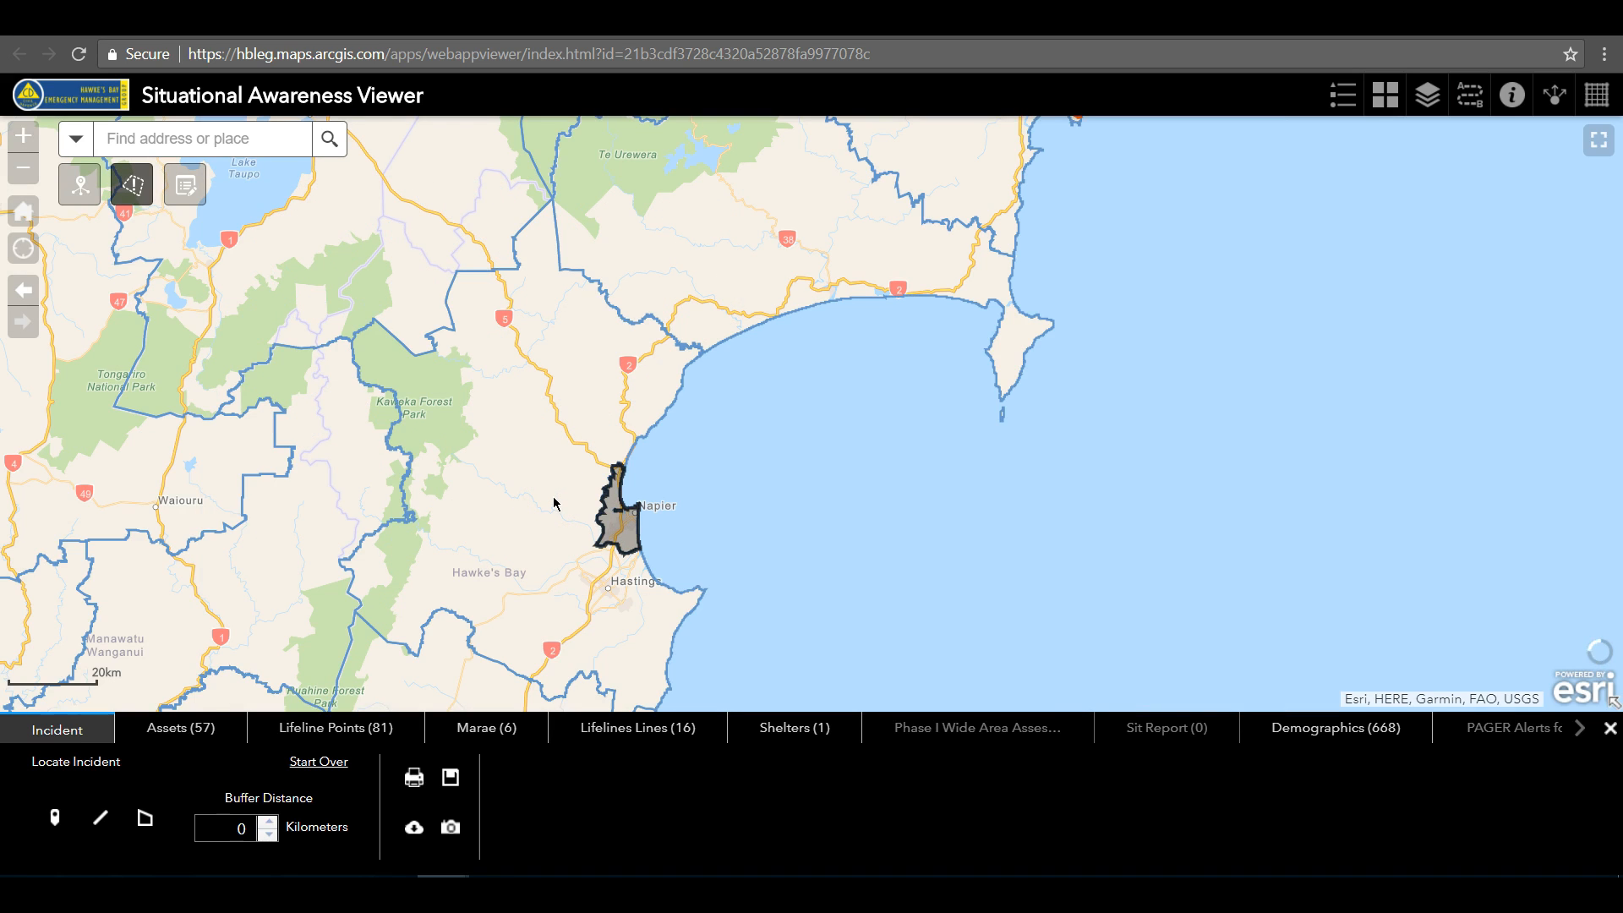
left_click(555, 501)
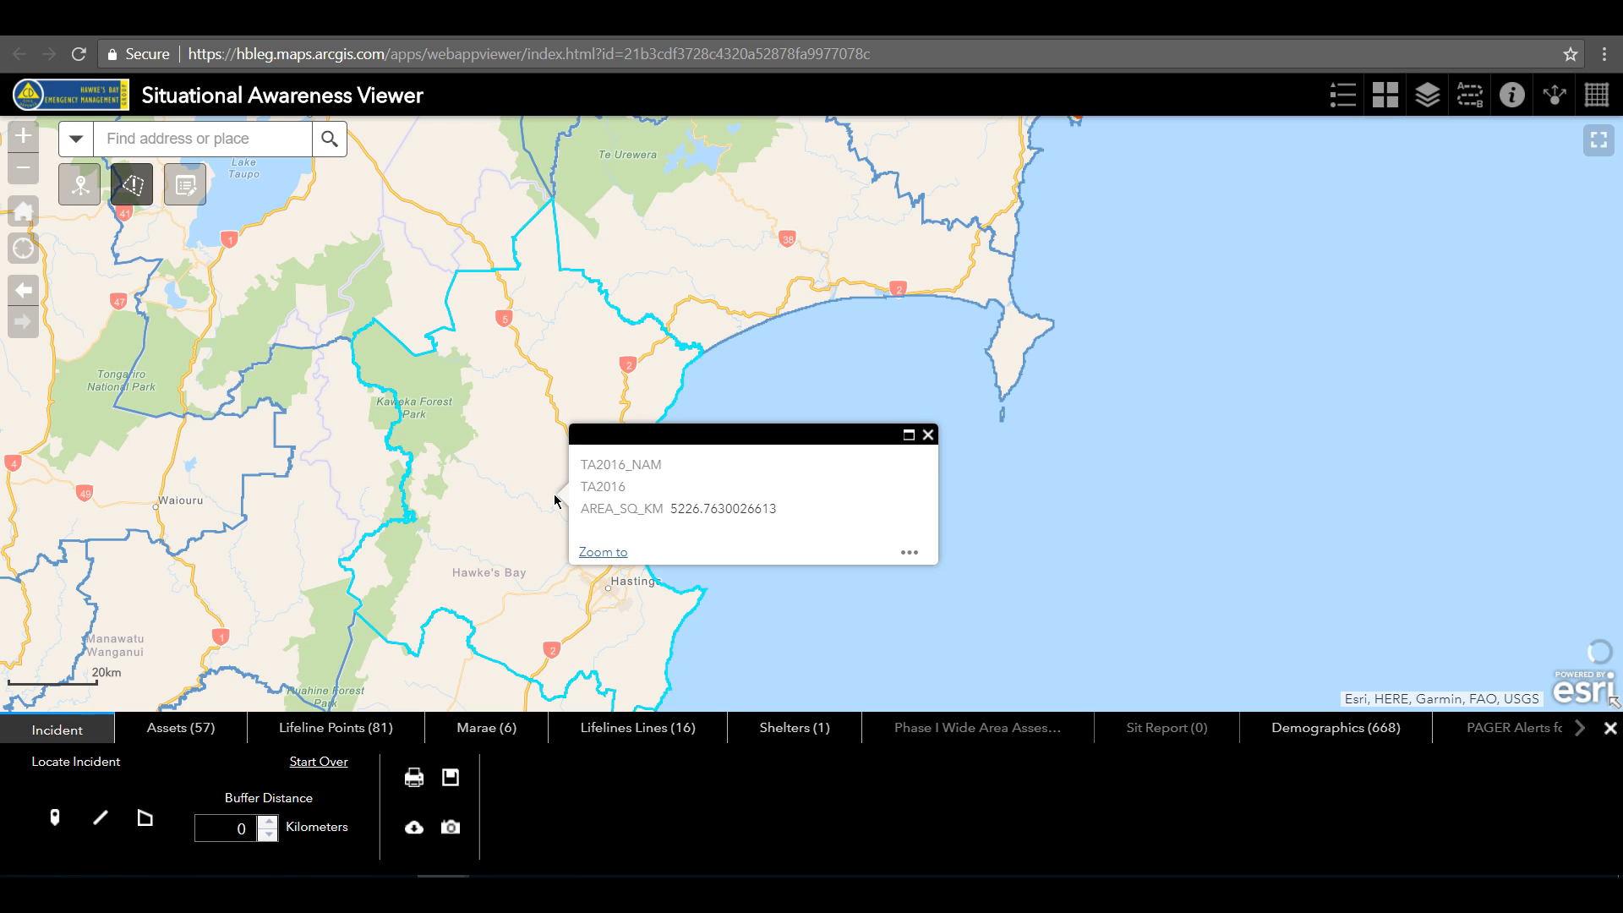
left_click(910, 555)
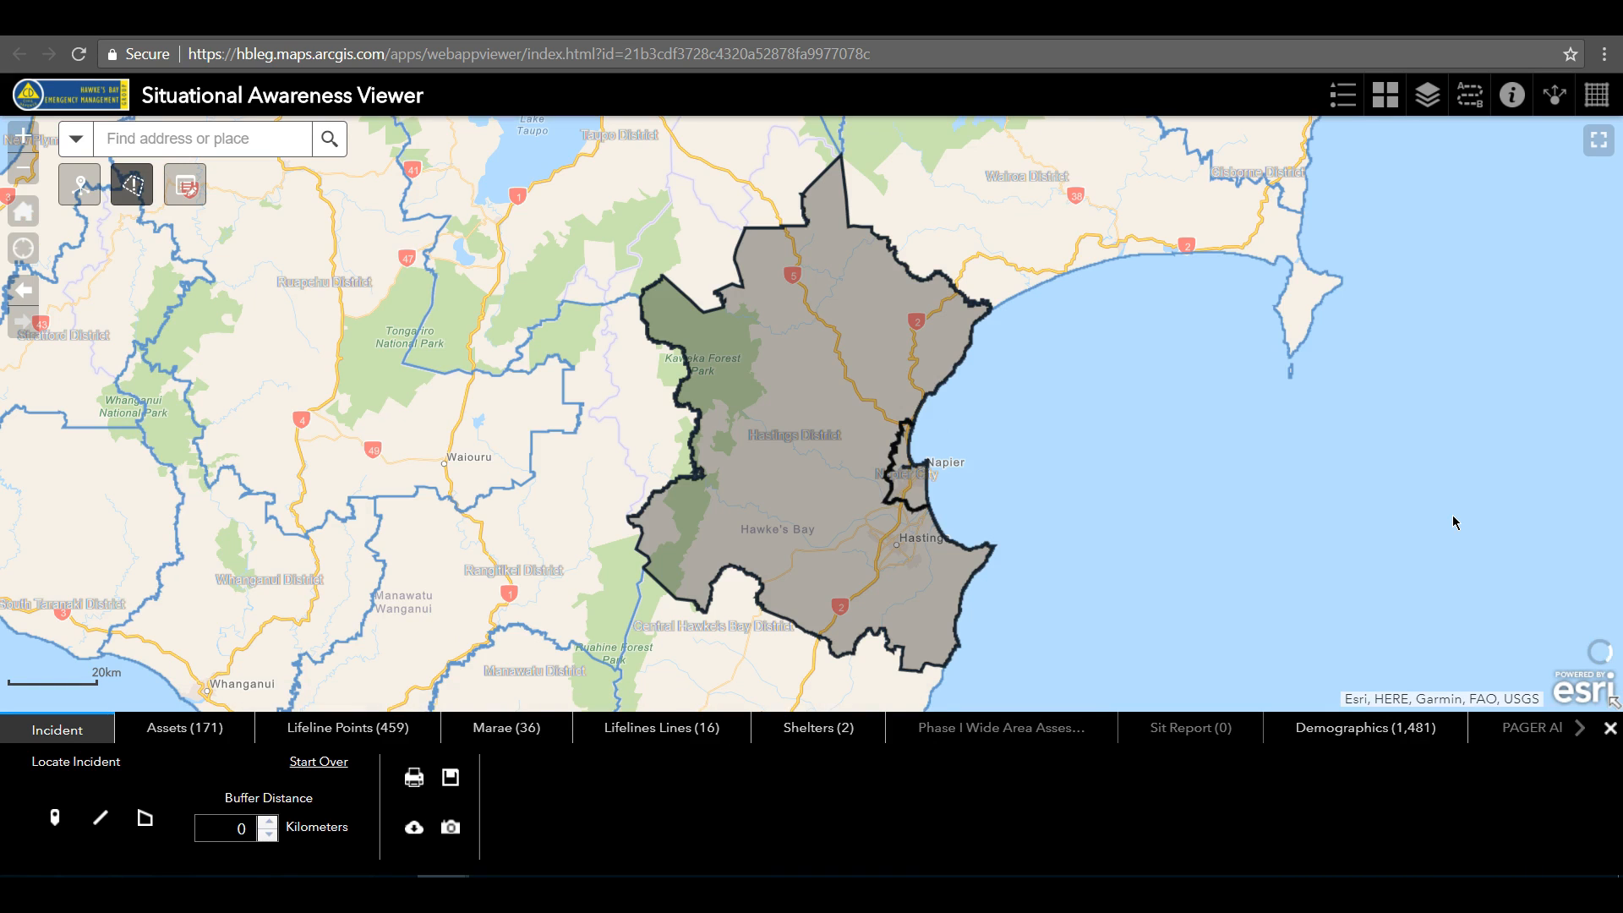
Save the combined Napier and Hastings incident area to its feature layer and close the incident analysis
left_click(191, 737)
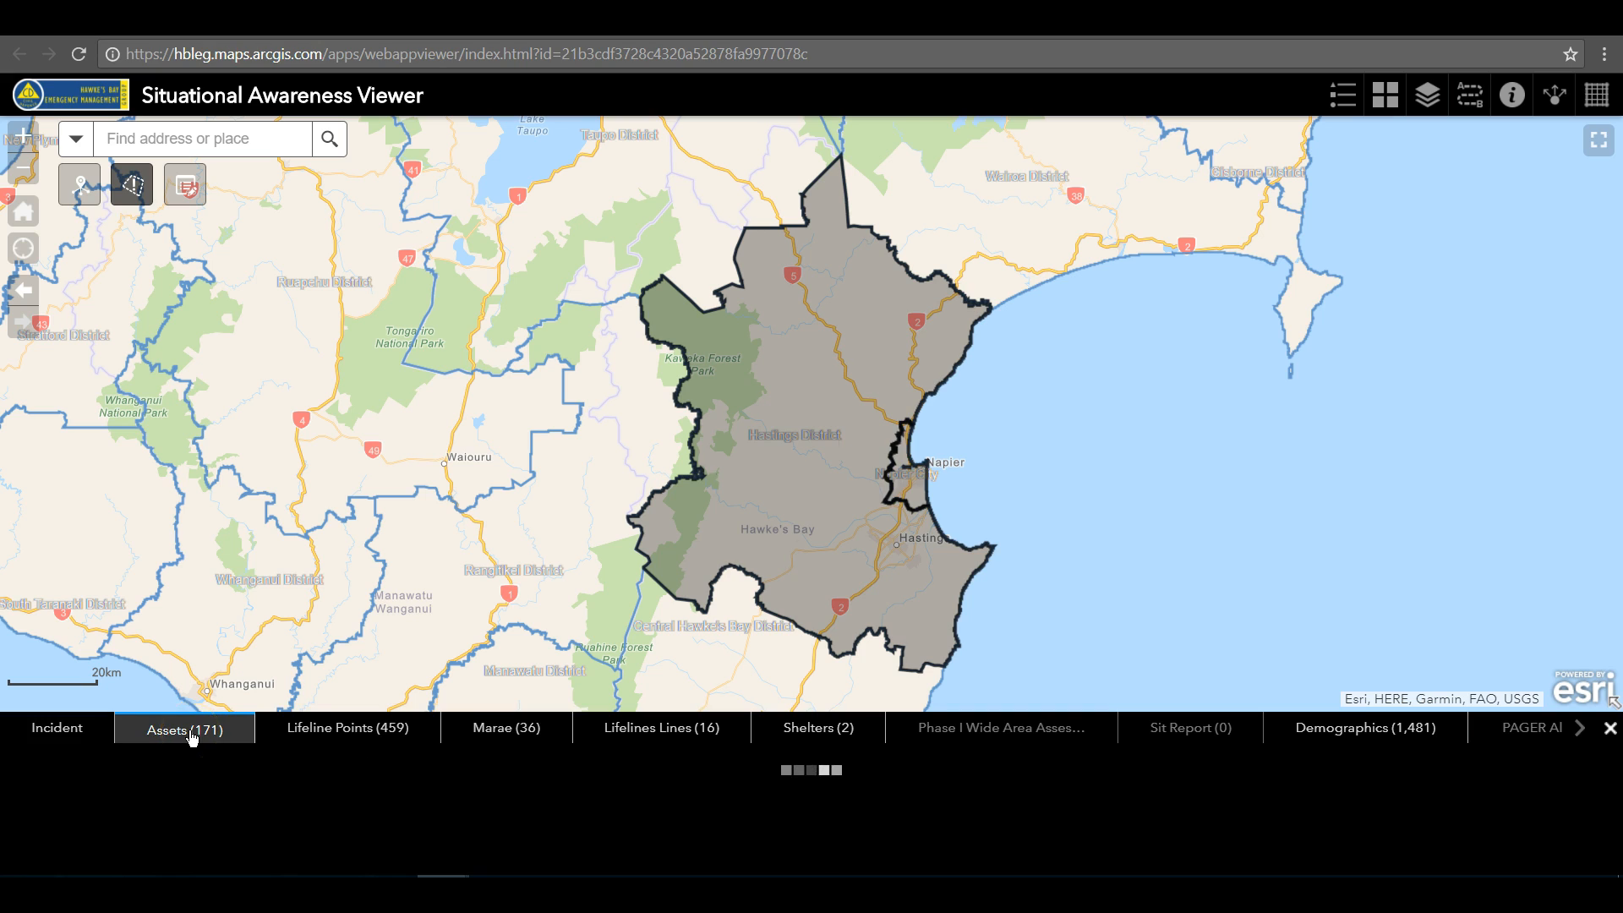
left_click(85, 727)
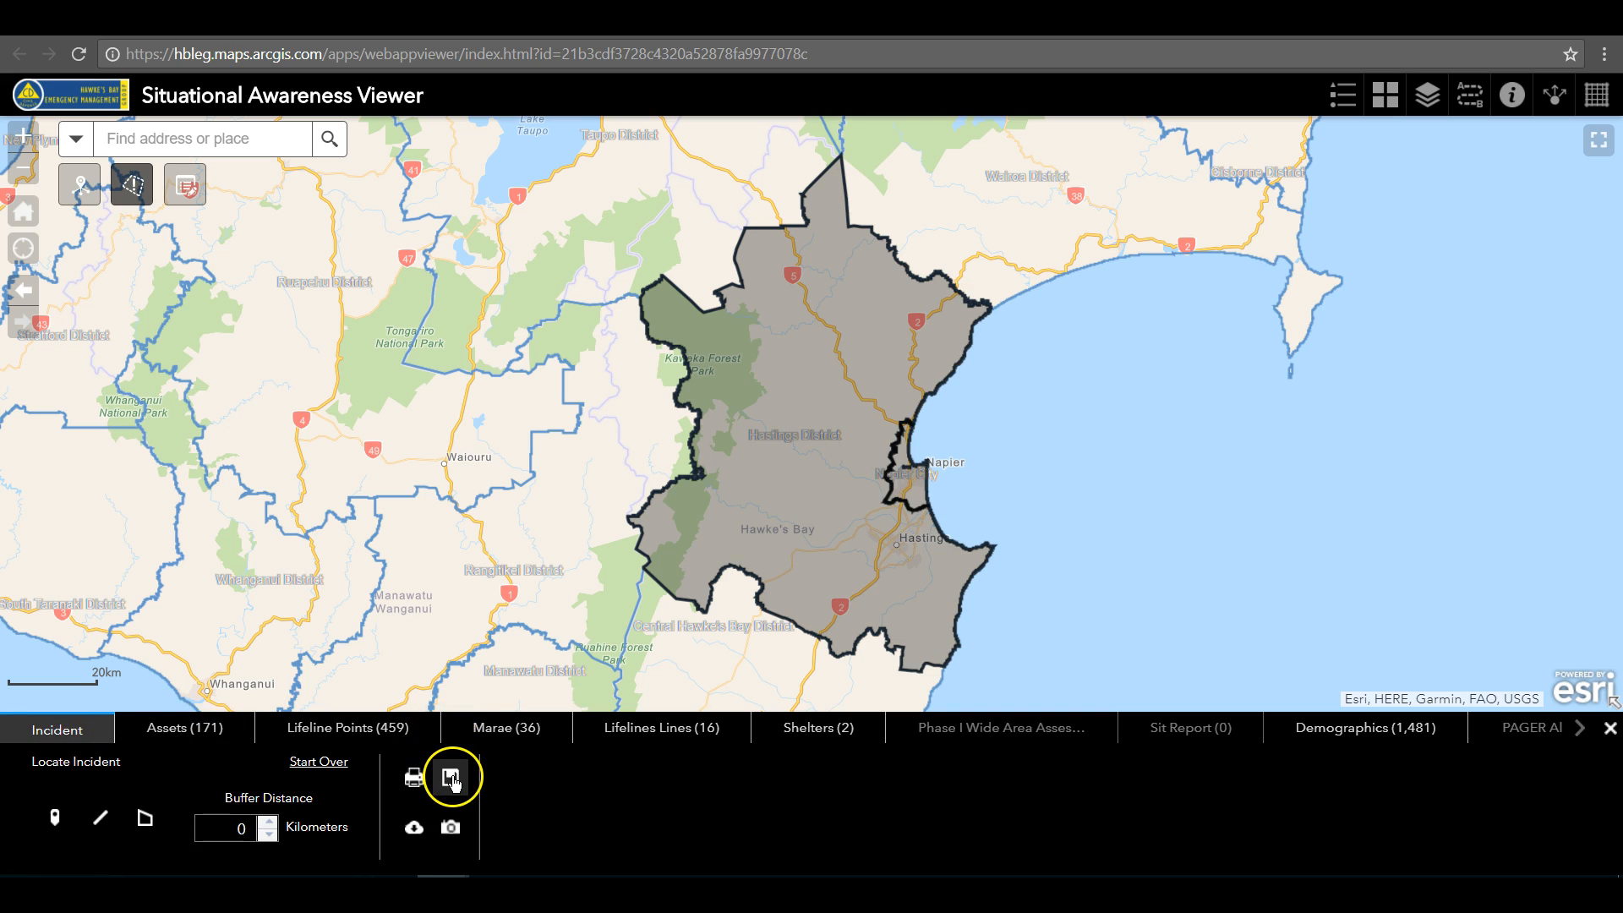
left_click(452, 779)
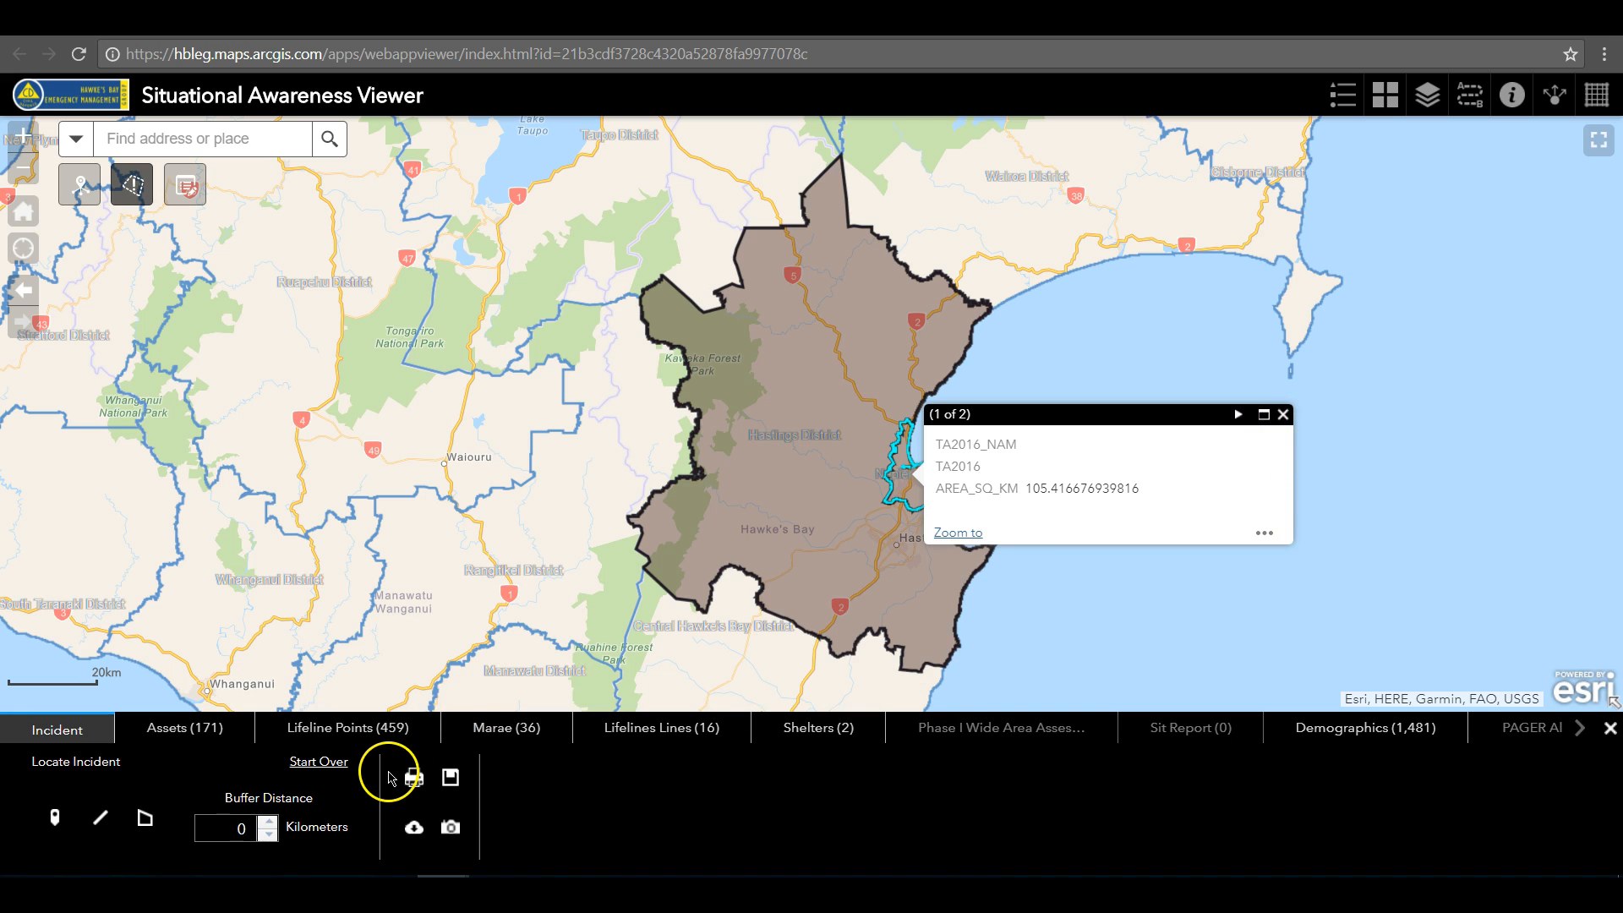
left_click(1610, 728)
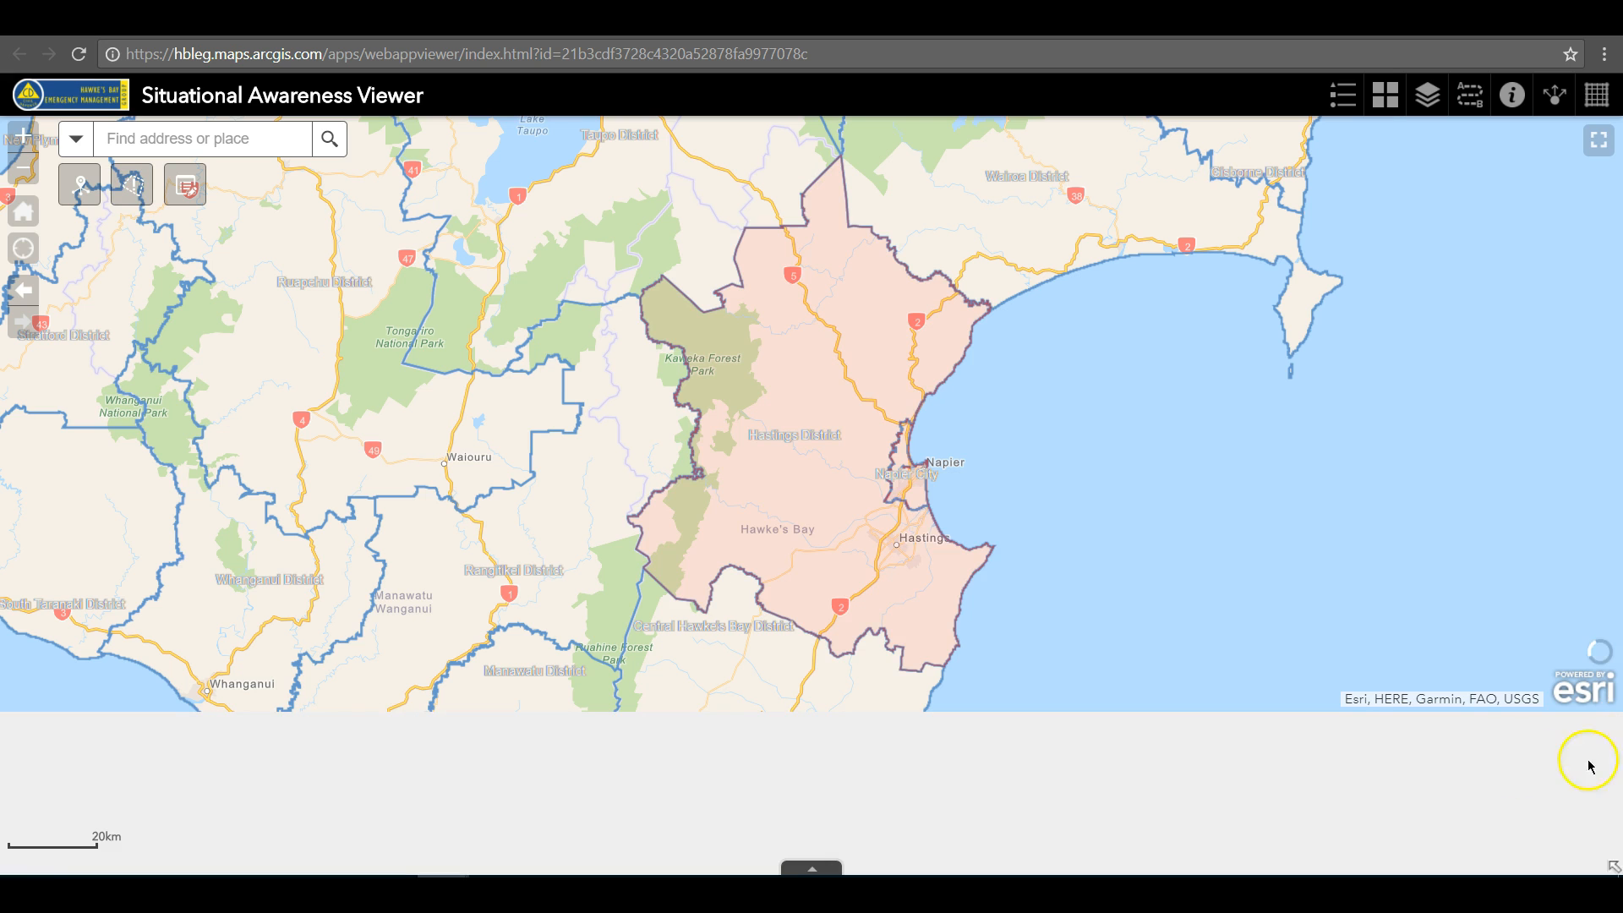
Inspect the Situation Report attributes of the saved incident polygon at Napier
left_click(916, 495)
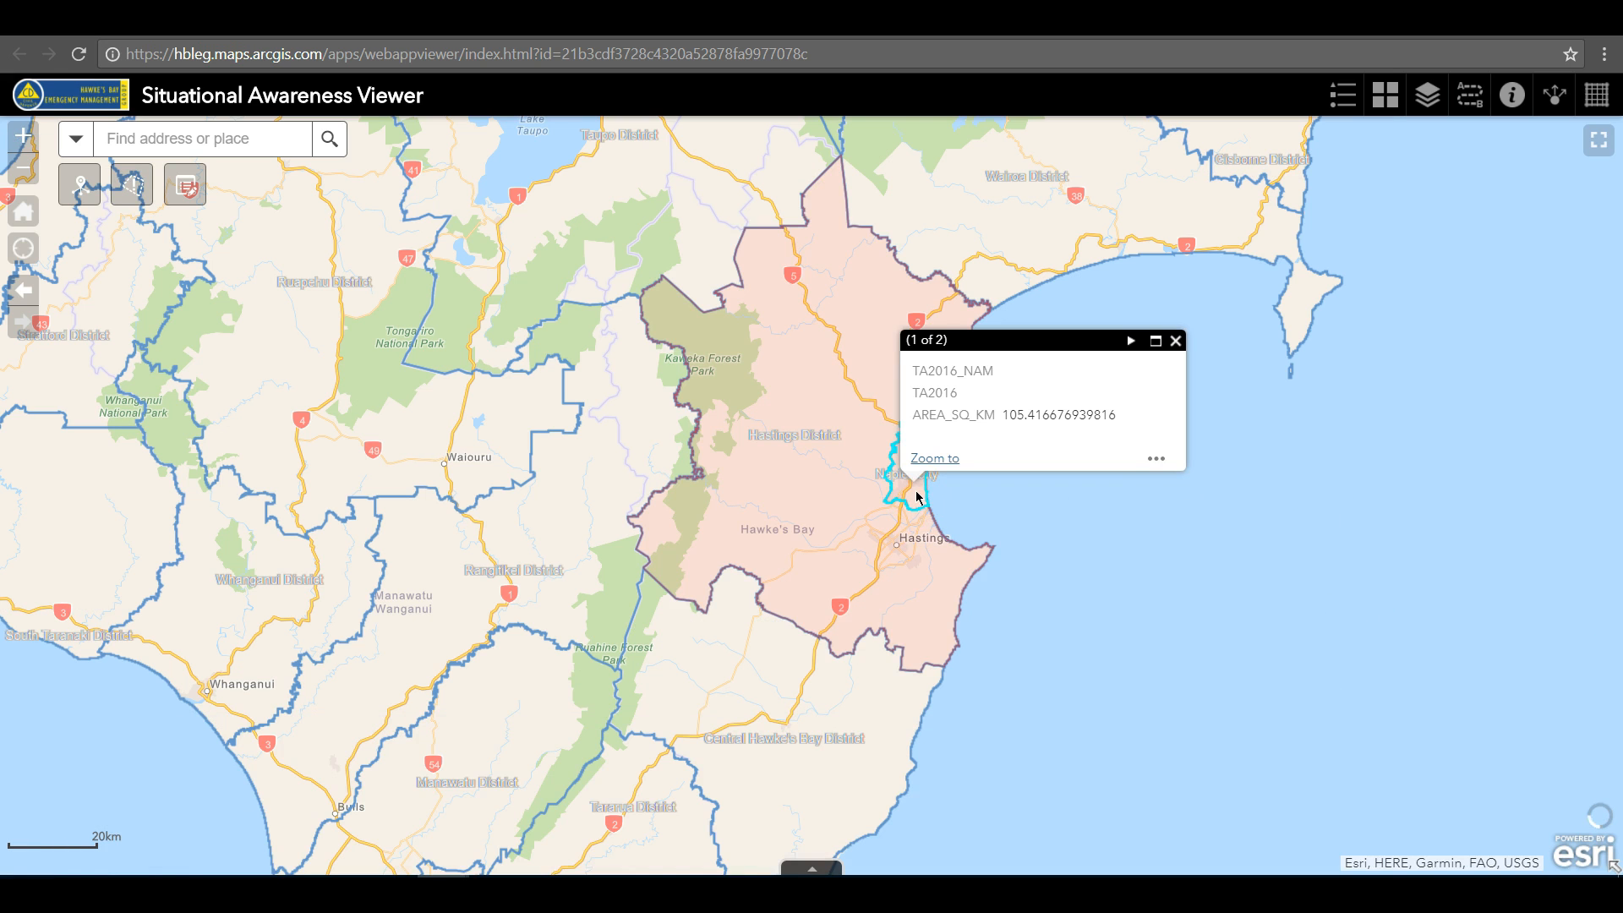
left_click(1130, 341)
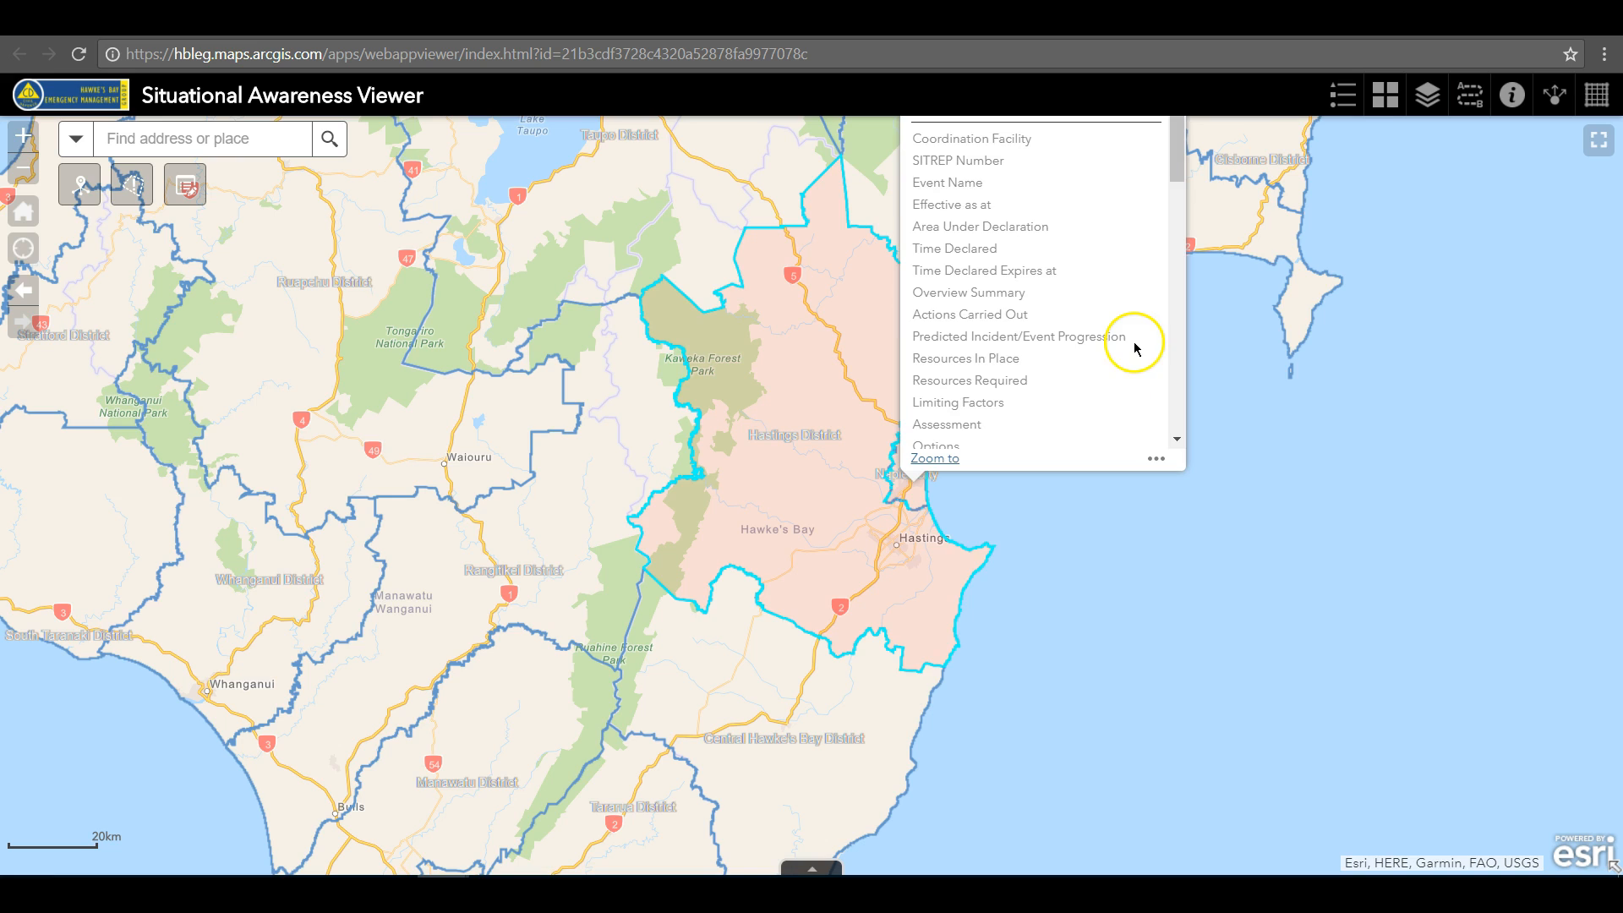
left_click_drag(1344, 333, 1236, 521)
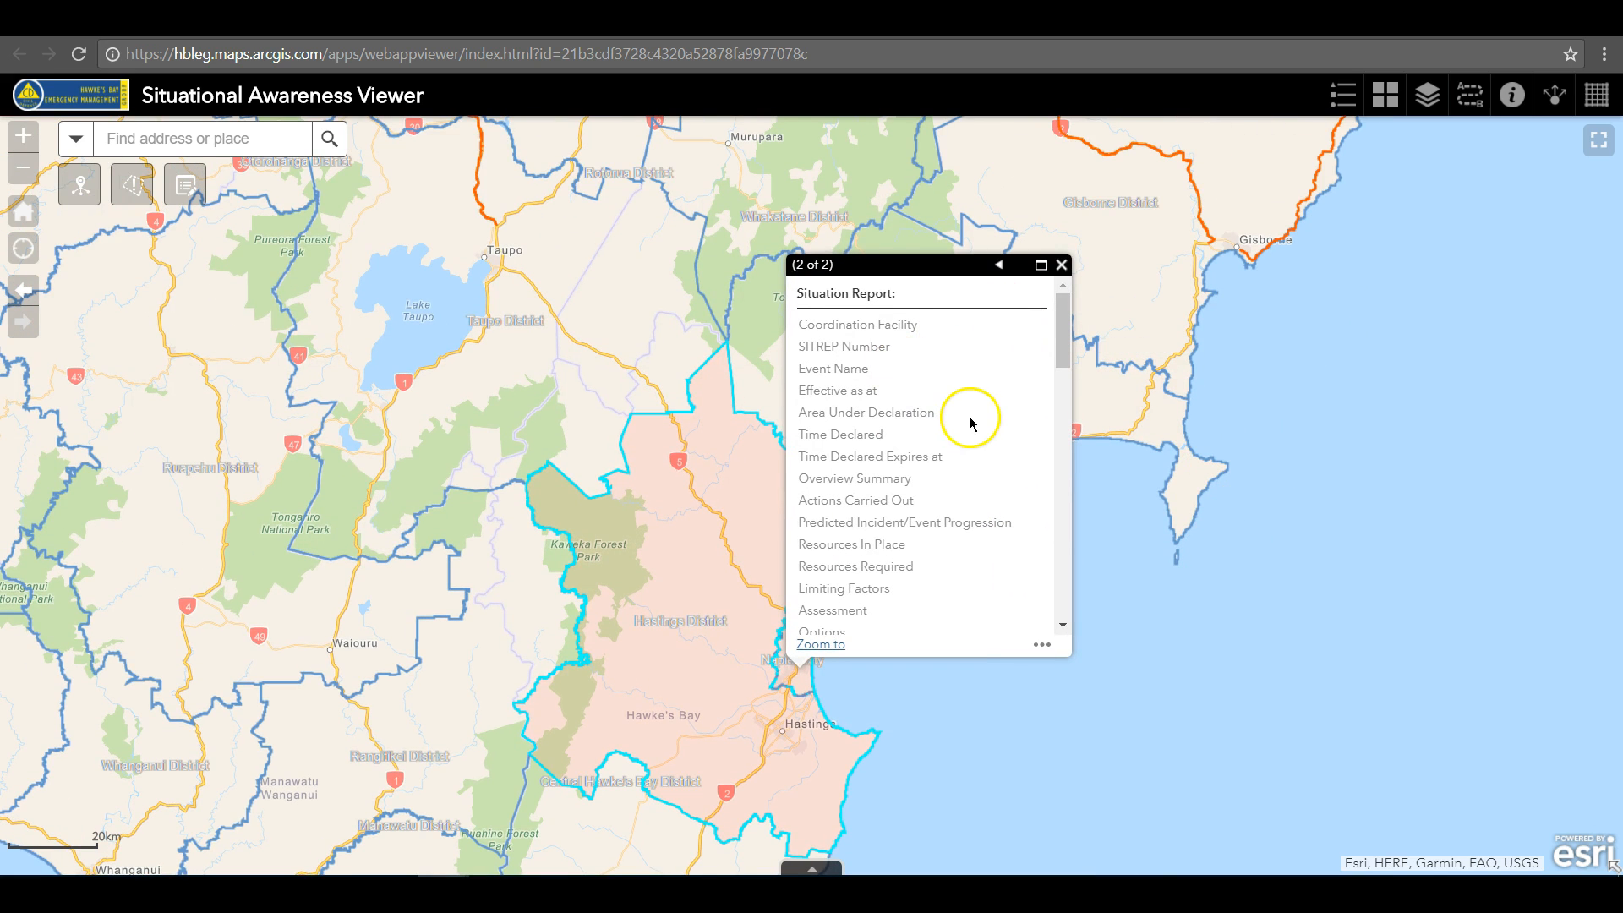
Open the saved incident polygon for editing and set its Event Name to "Exercise Only"
left_click(185, 185)
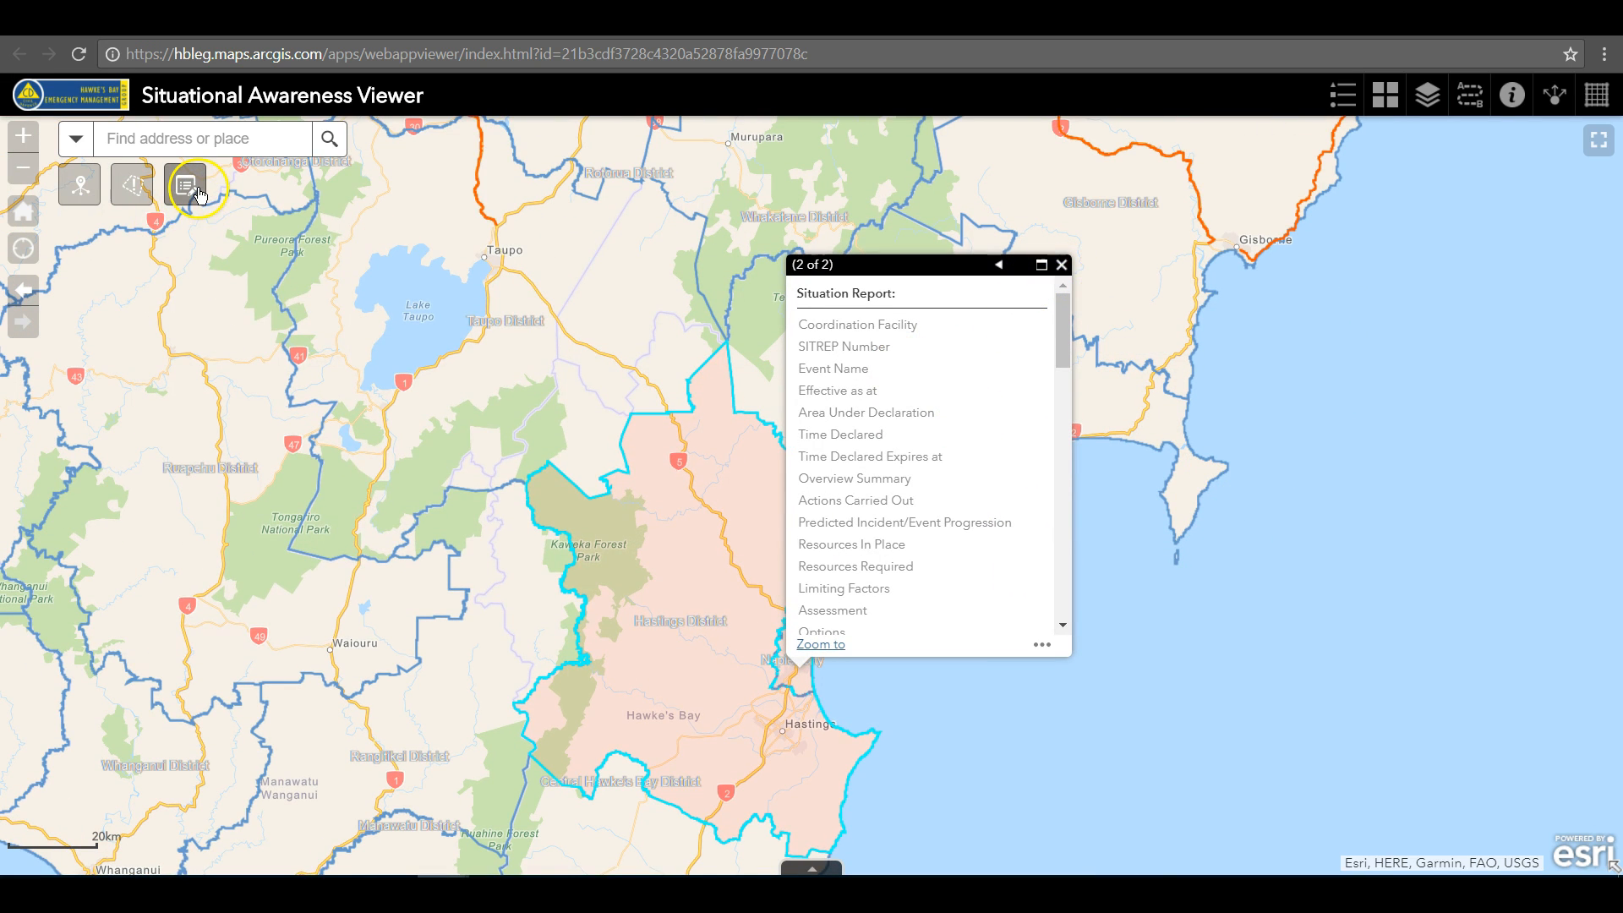
left_click(792, 674)
left_click(1158, 609)
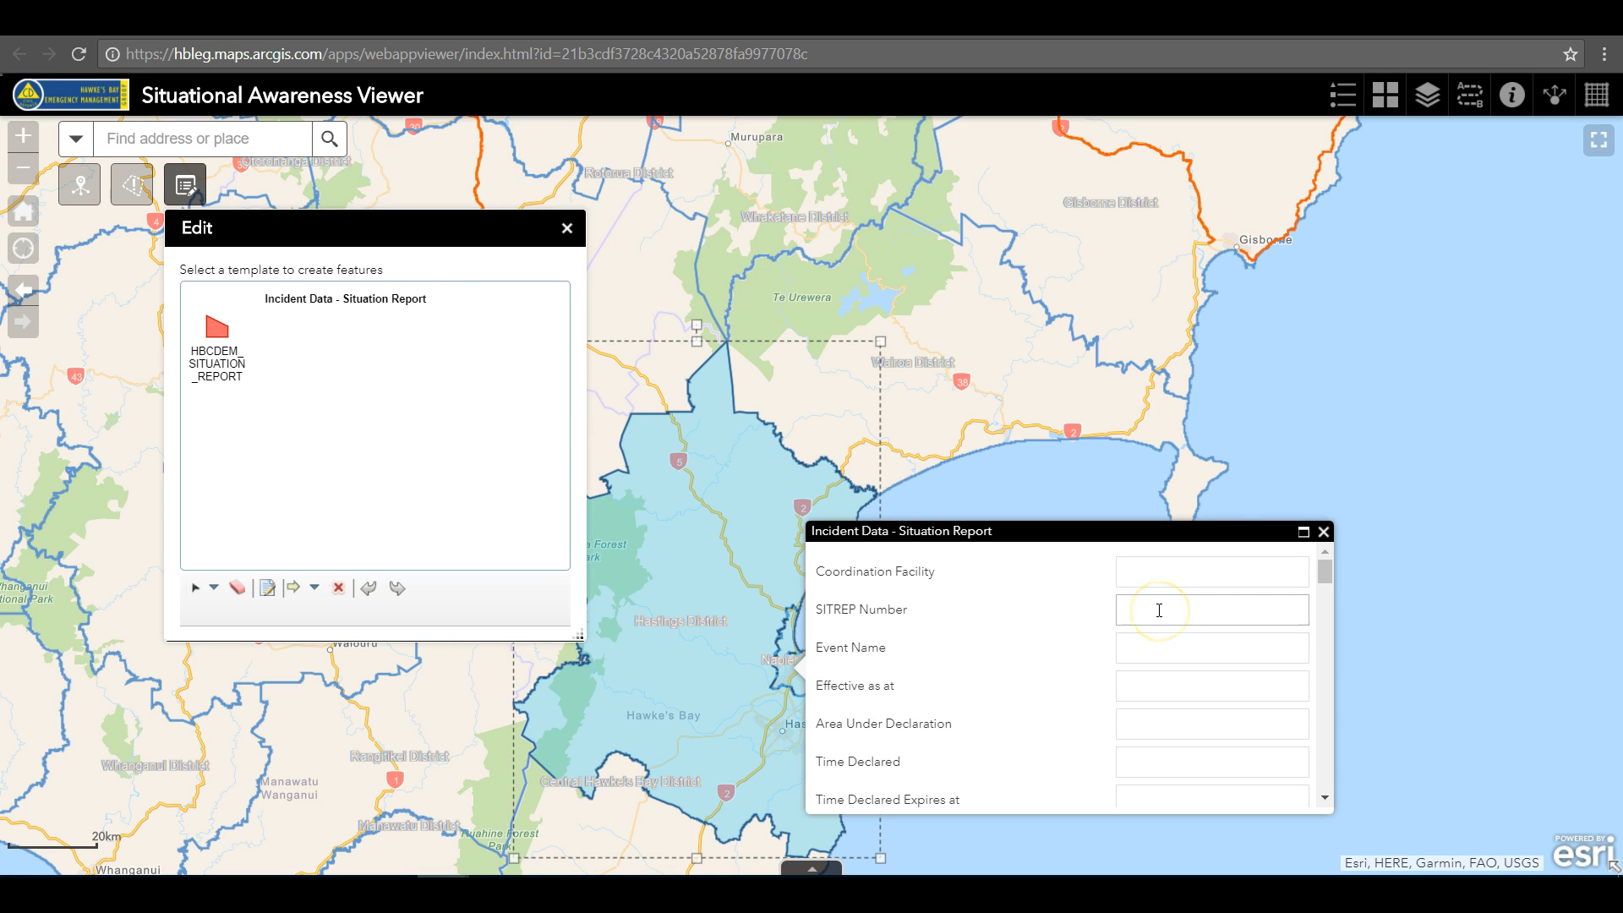
left_click_drag(1323, 578, 1275, 550)
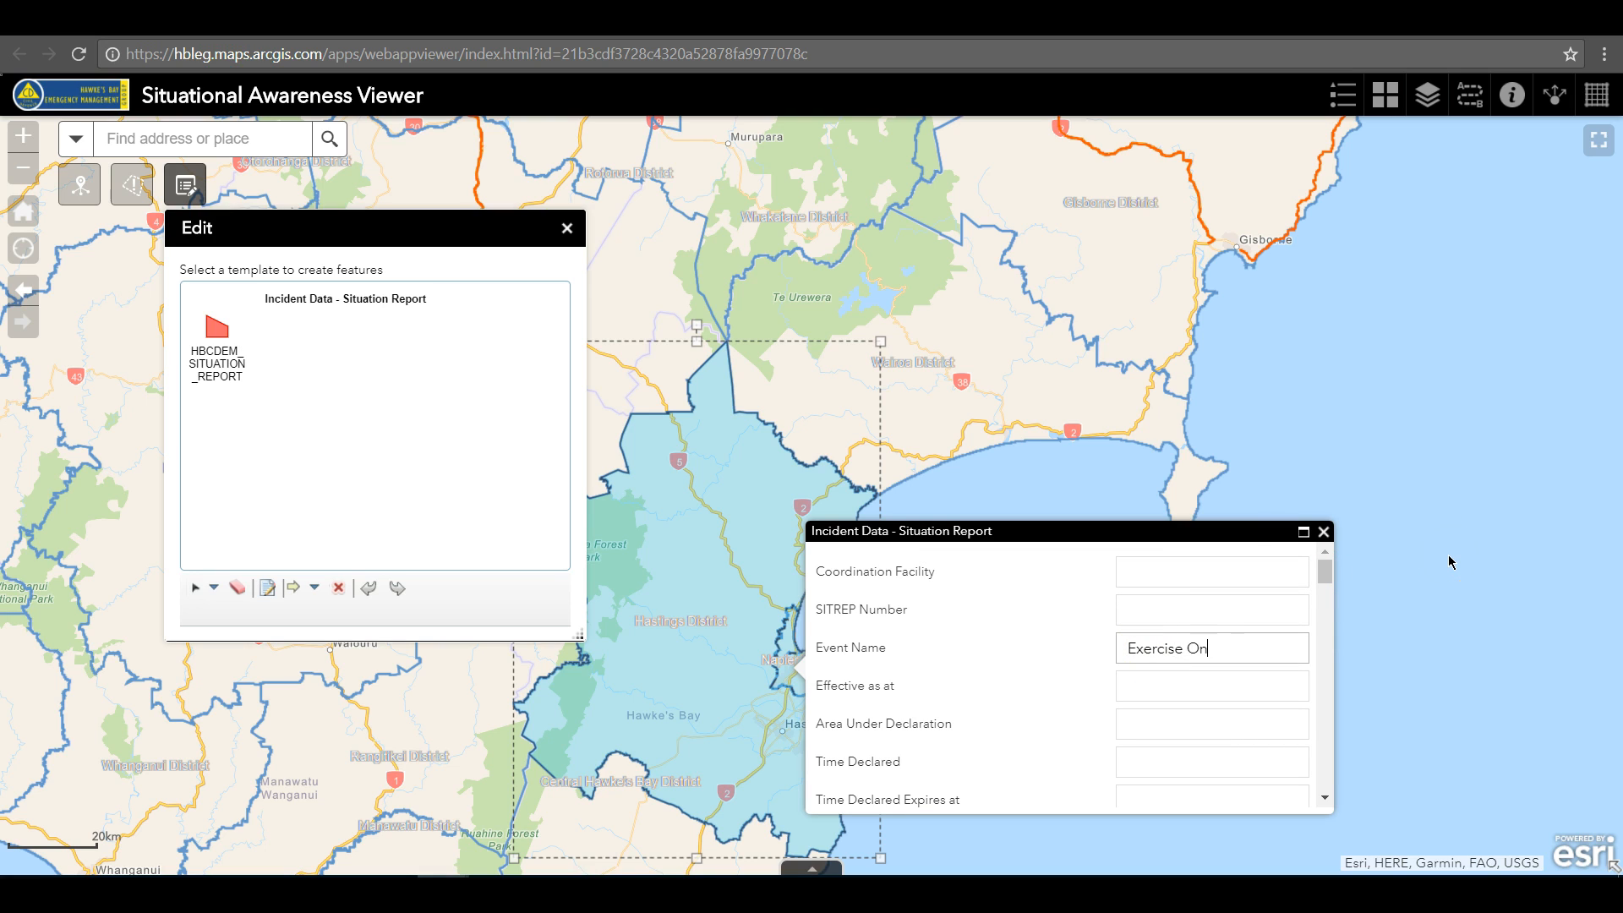
left_click(1244, 687)
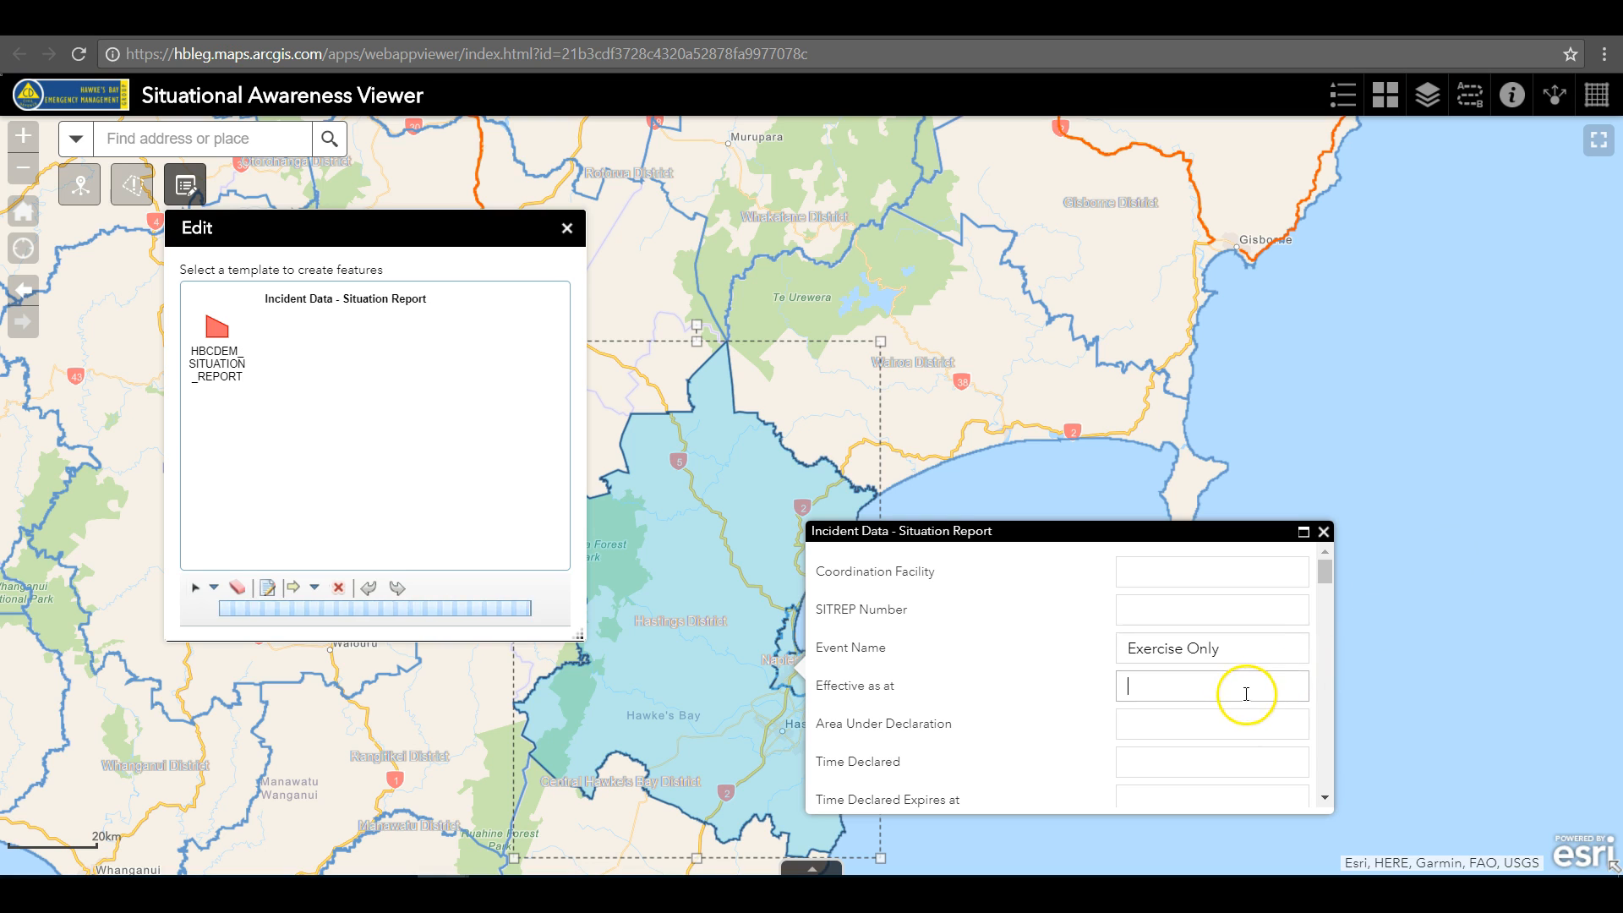
Set Fatalities to 0, People Injured to 10 and People Missing to 2 in the situation report attributes
left_click_drag(1323, 583, 1325, 622)
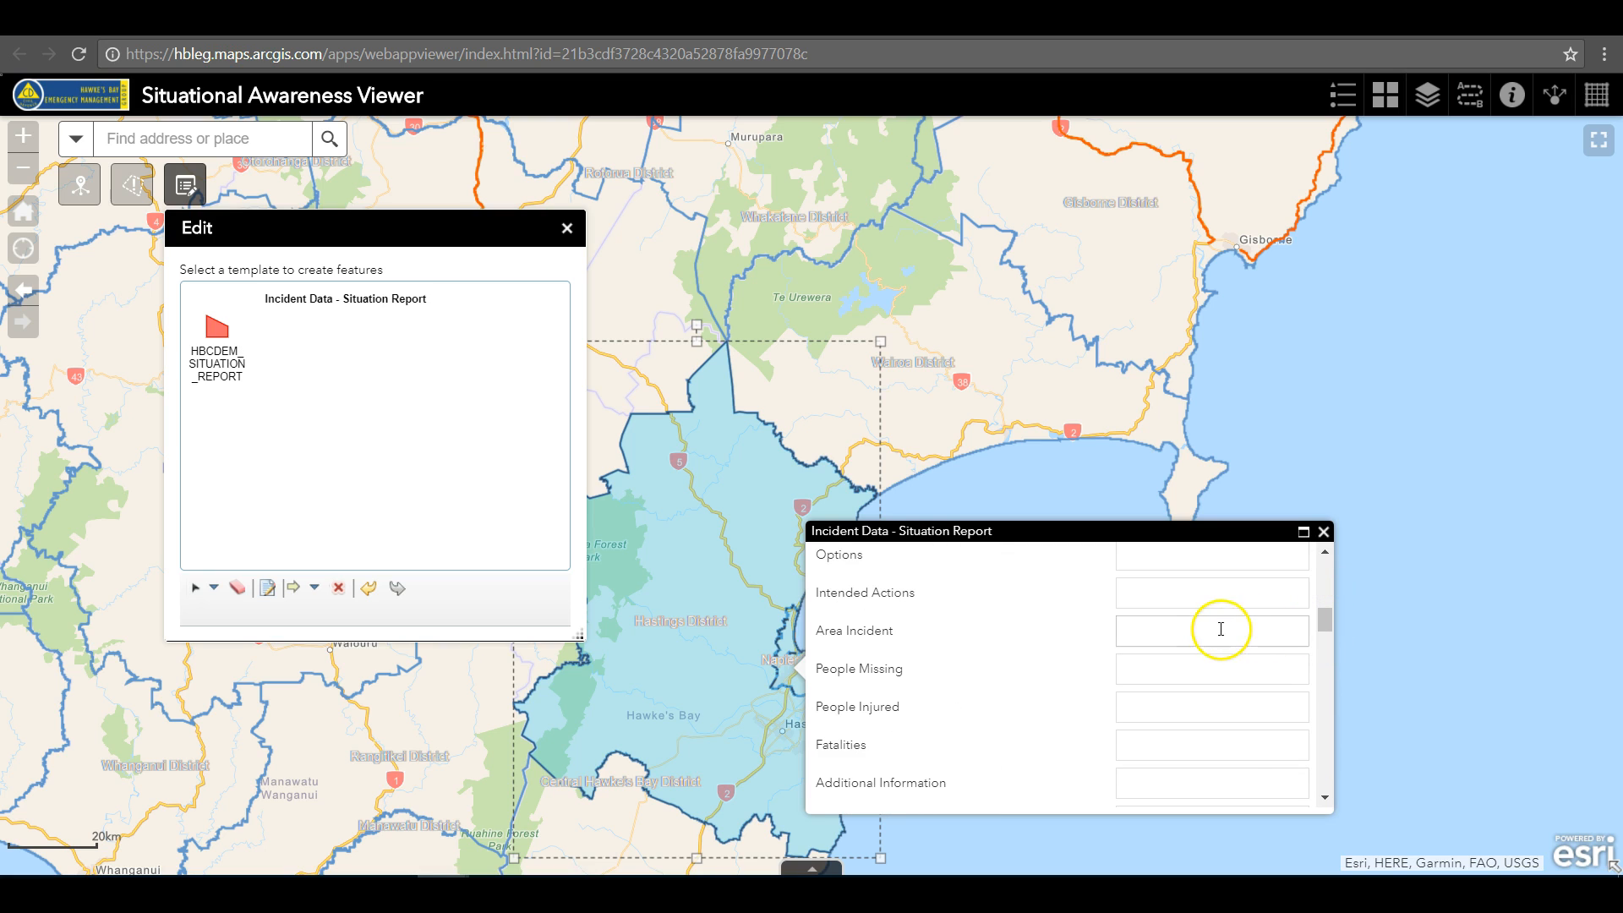
left_click(1173, 747)
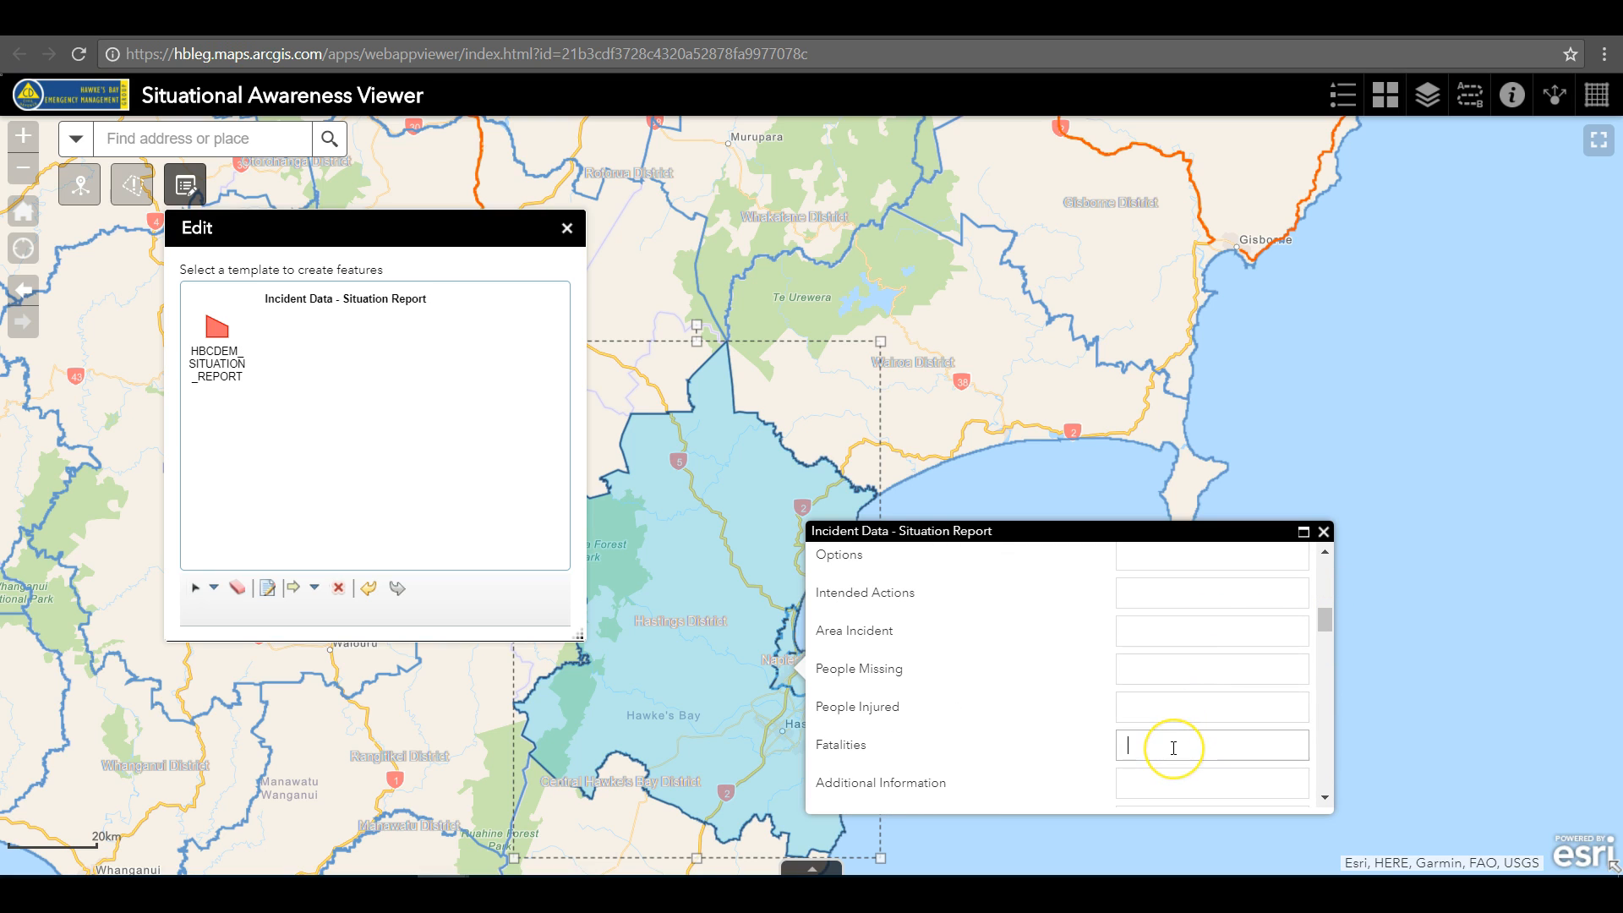
type("0")
left_click(1170, 706)
type("10")
left_click(1159, 667)
type("2")
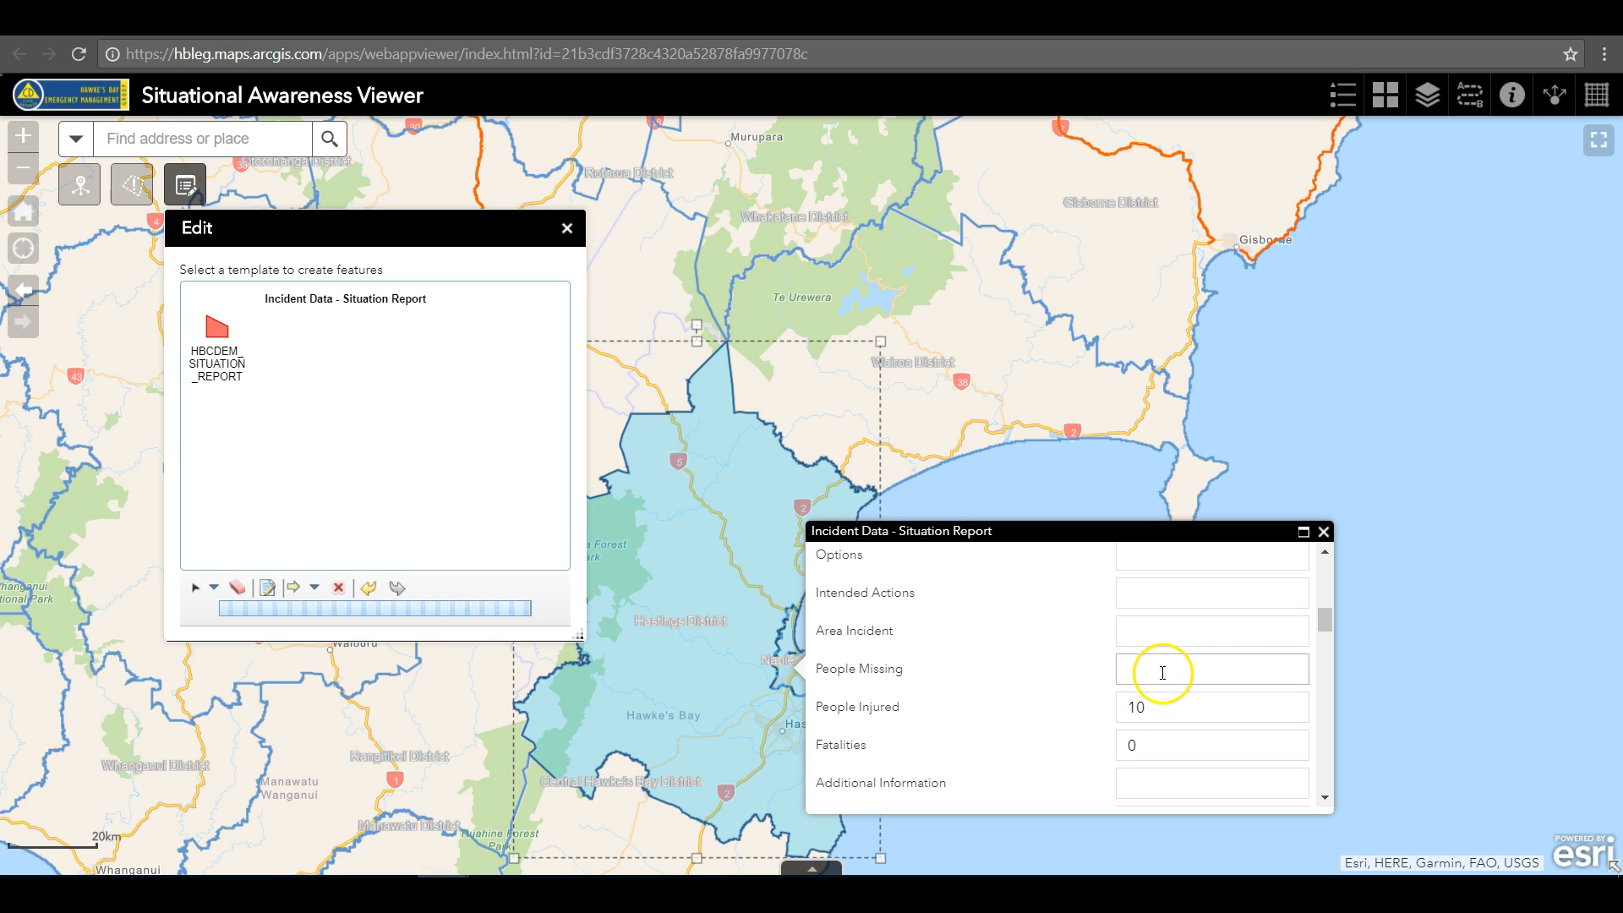
Set Road and Rail Status to Partial impact/limited service, and Airport and Port Status to Open/working/normal
left_click_drag(1326, 623, 1330, 689)
left_click(1298, 605)
left_click(1248, 655)
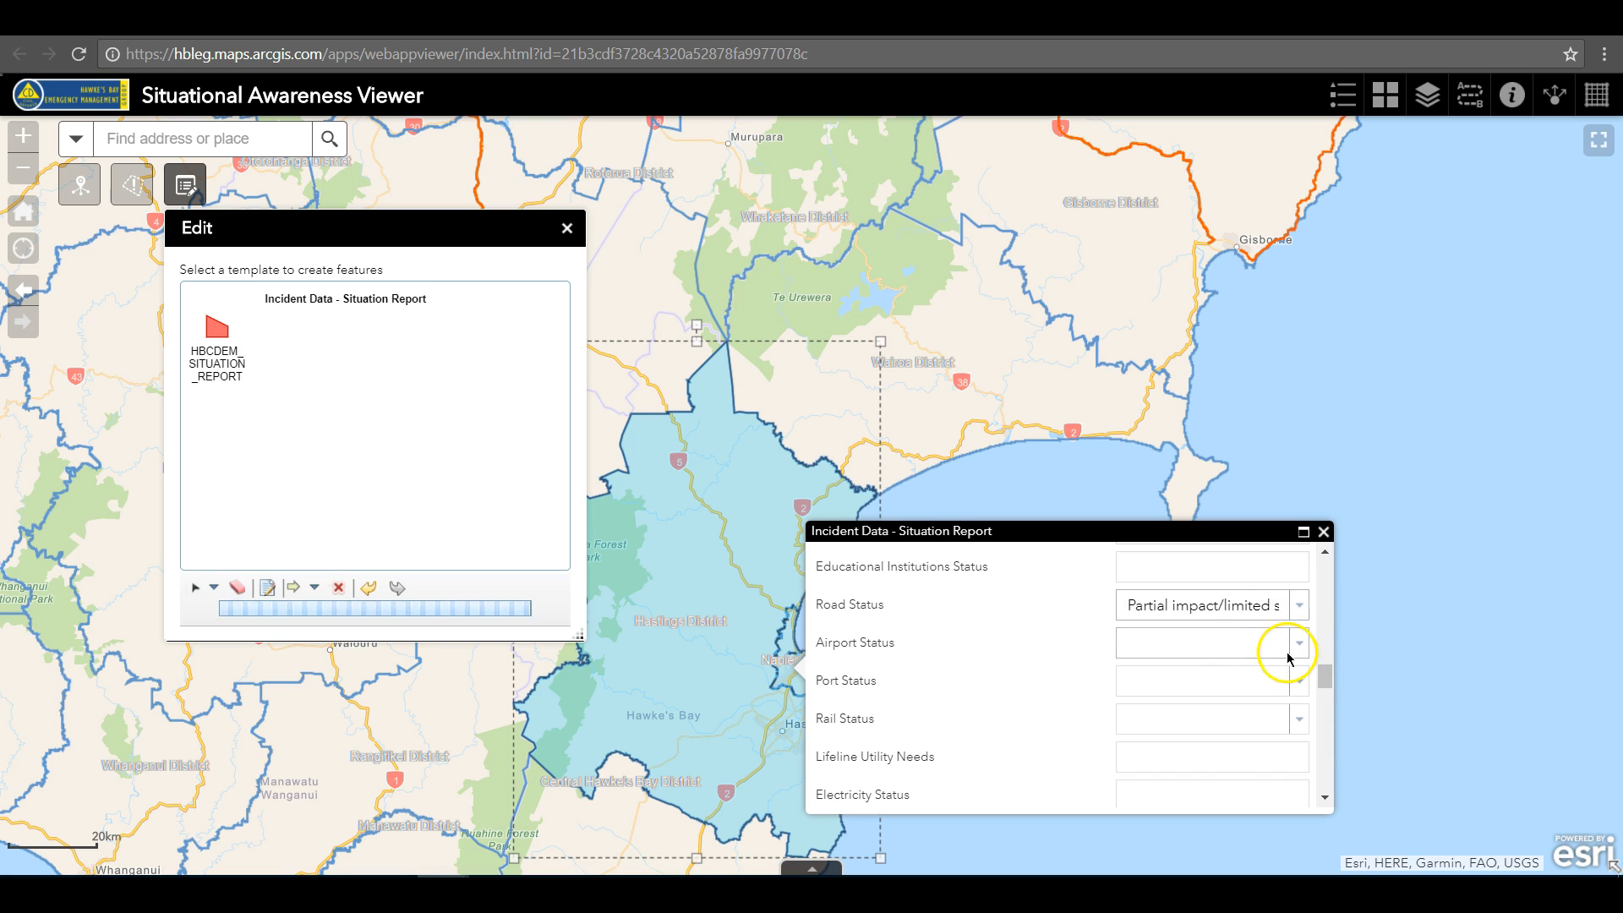
left_click(1297, 644)
left_click(1236, 670)
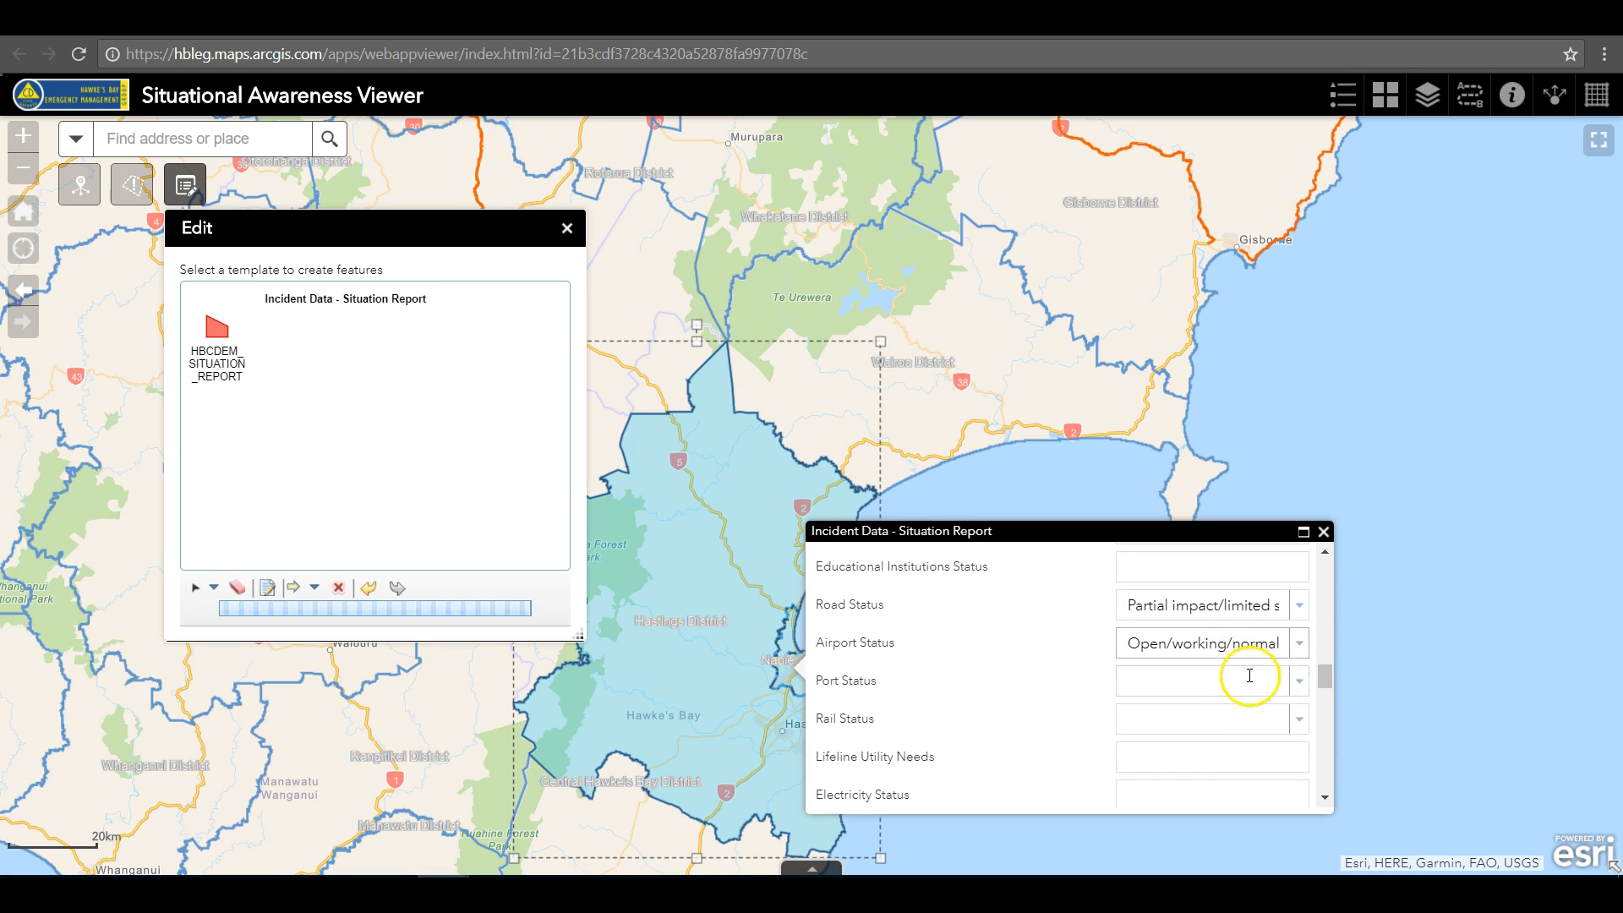
left_click(1295, 679)
left_click(1249, 712)
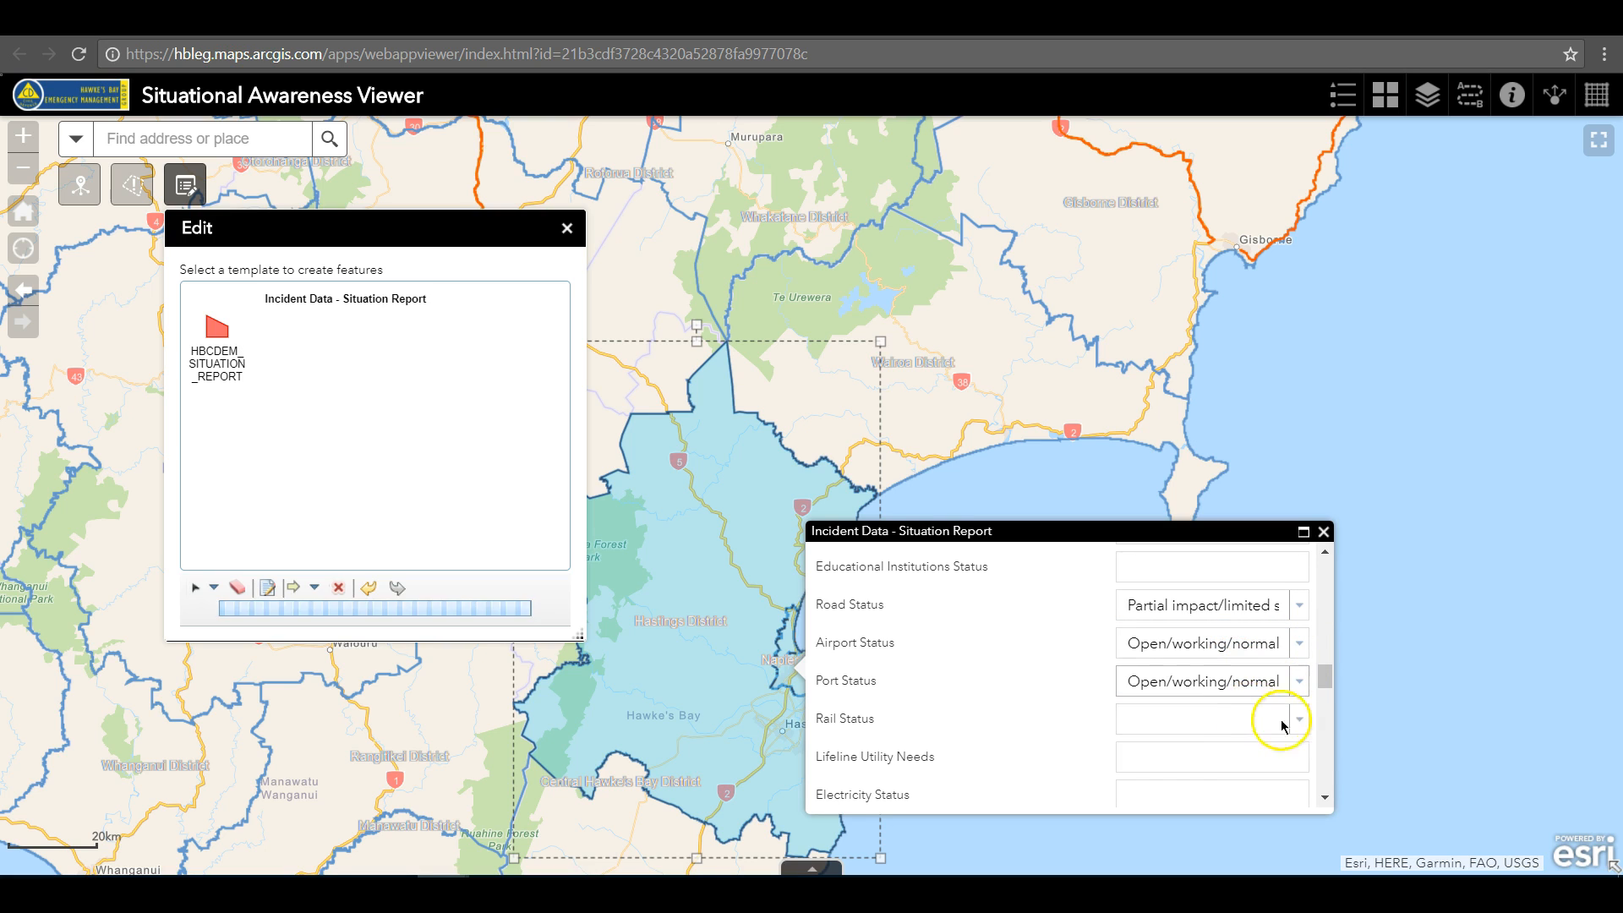
left_click(1298, 718)
left_click(1239, 774)
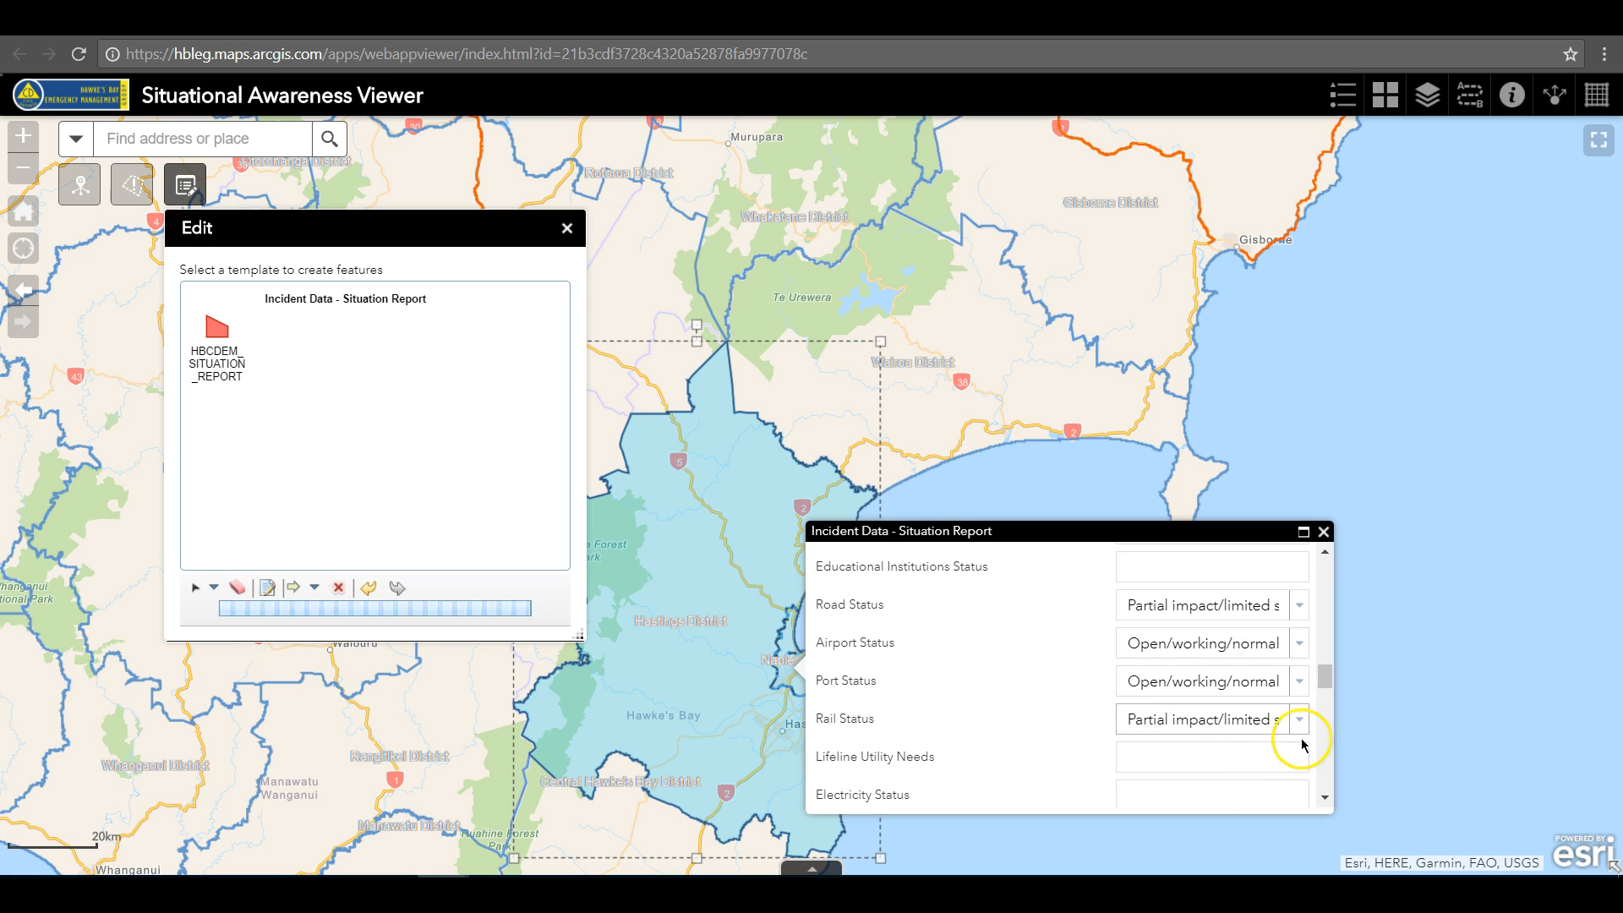
Go to the end of the situation report attributes, close the form and finish editing
left_click_drag(1324, 685, 1319, 718)
left_click_drag(1315, 724, 1318, 775)
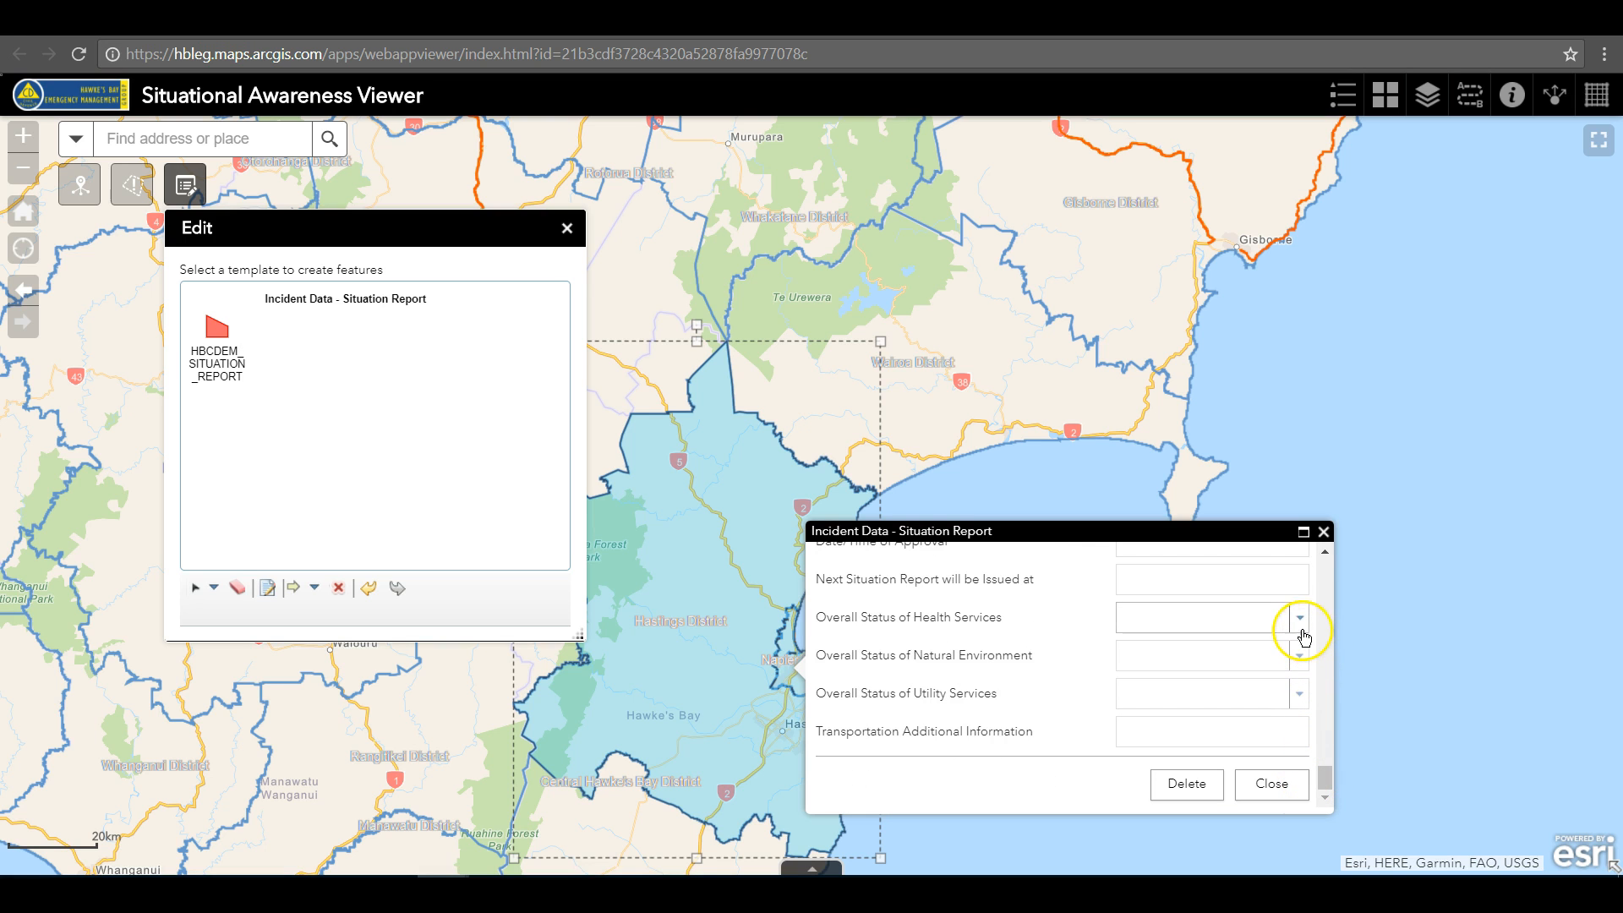
left_click(1266, 786)
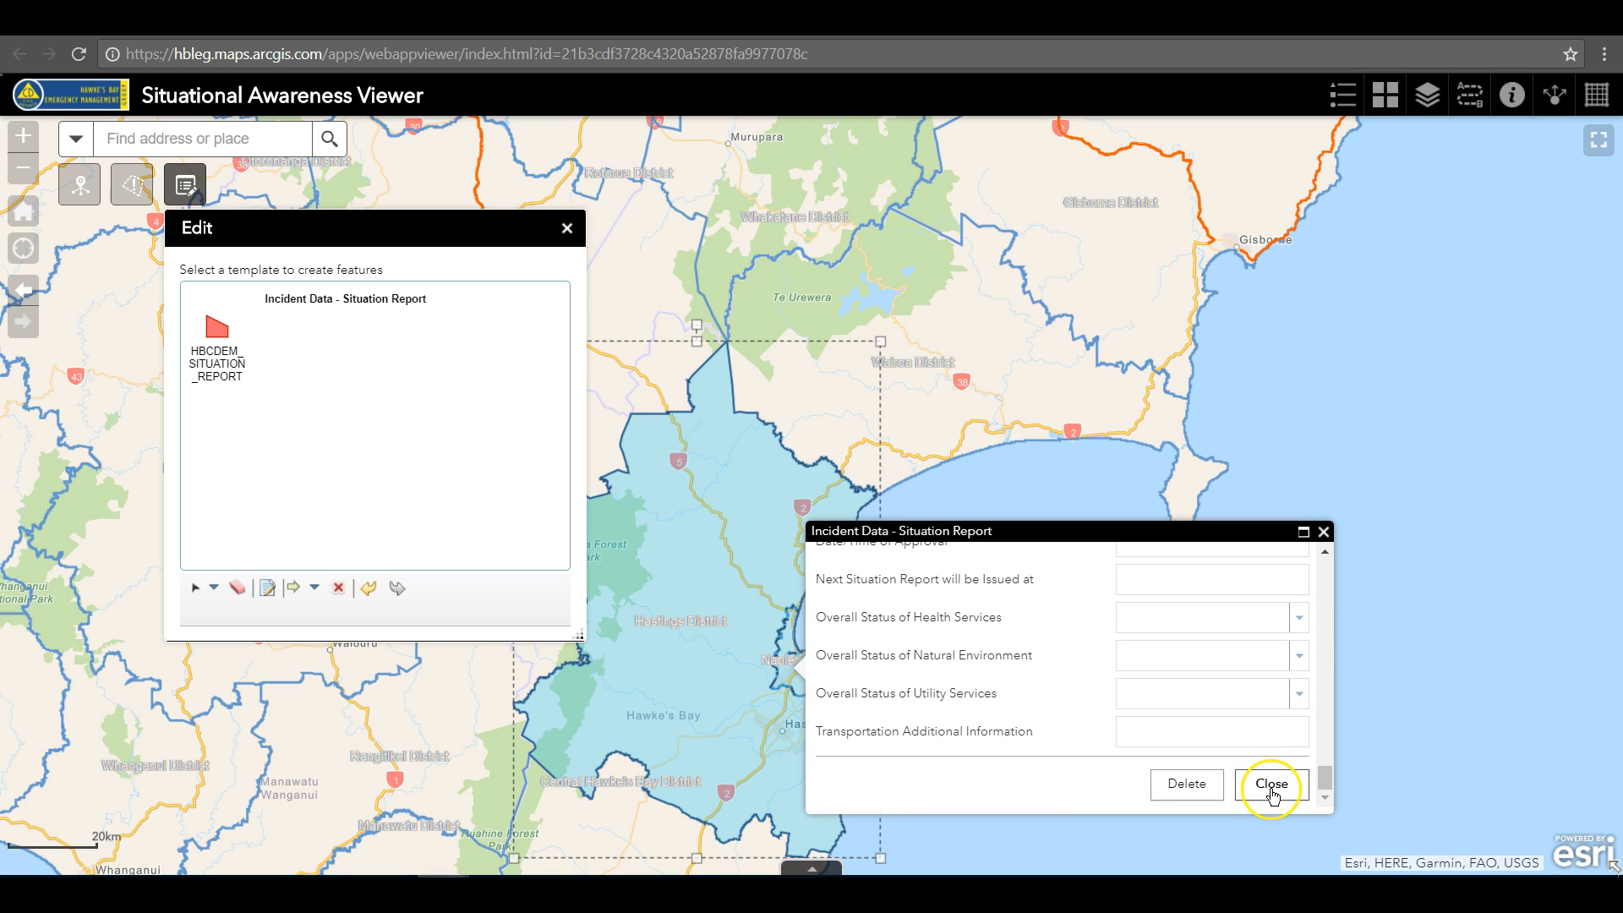
left_click(1268, 790)
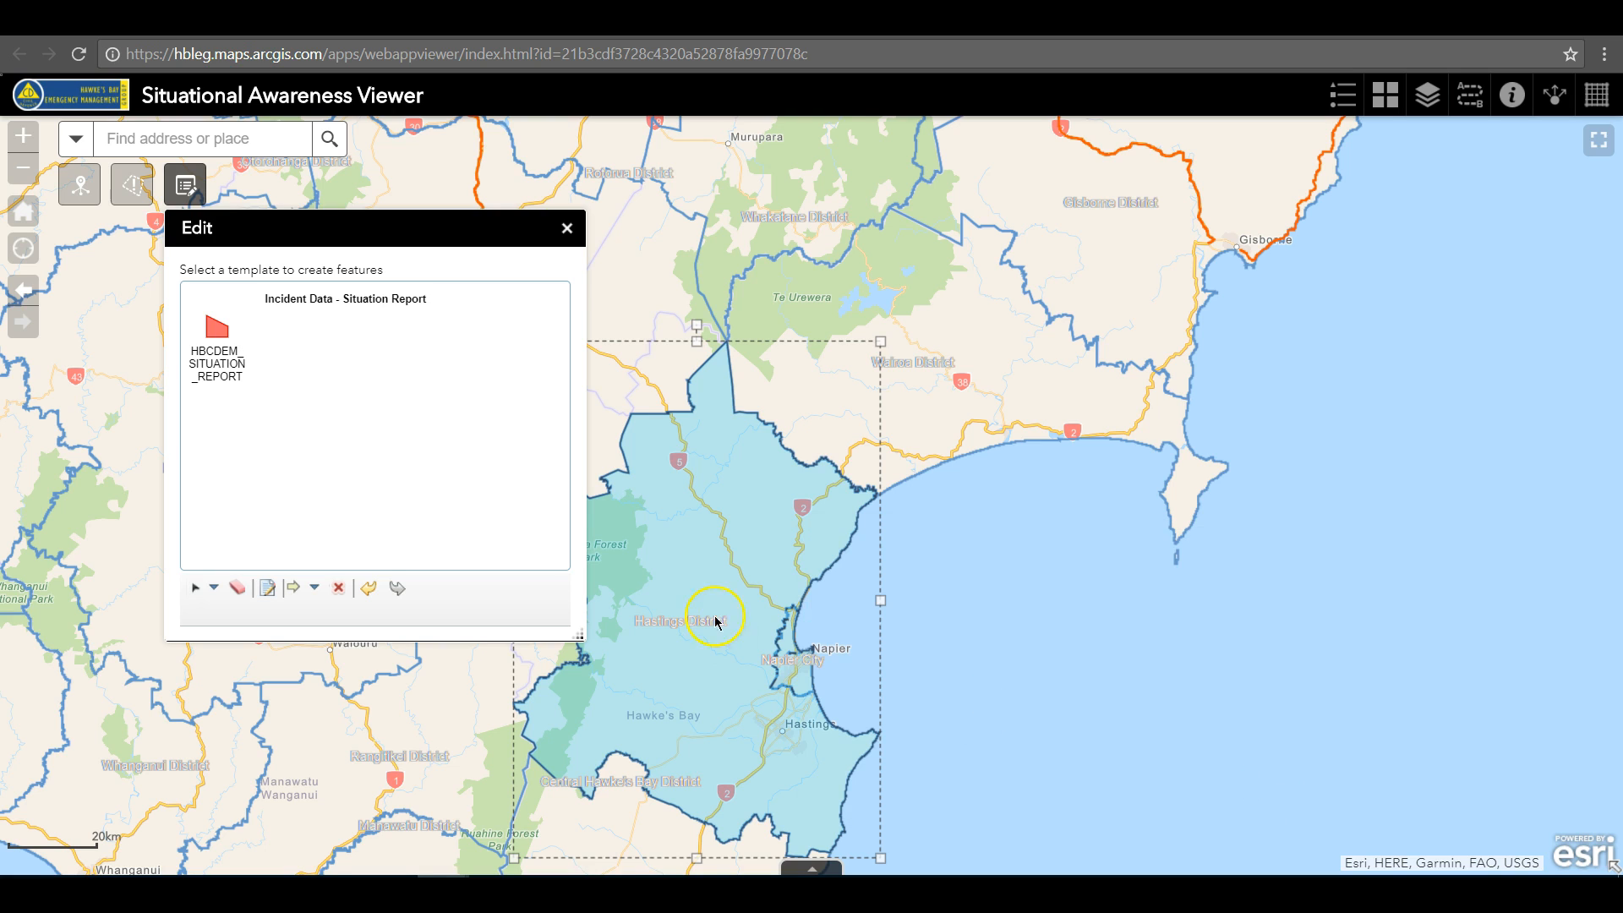
left_click(566, 227)
Inspect the edited Situation Report attributes of the incident polygon at Hastings and Napier
left_click(706, 618)
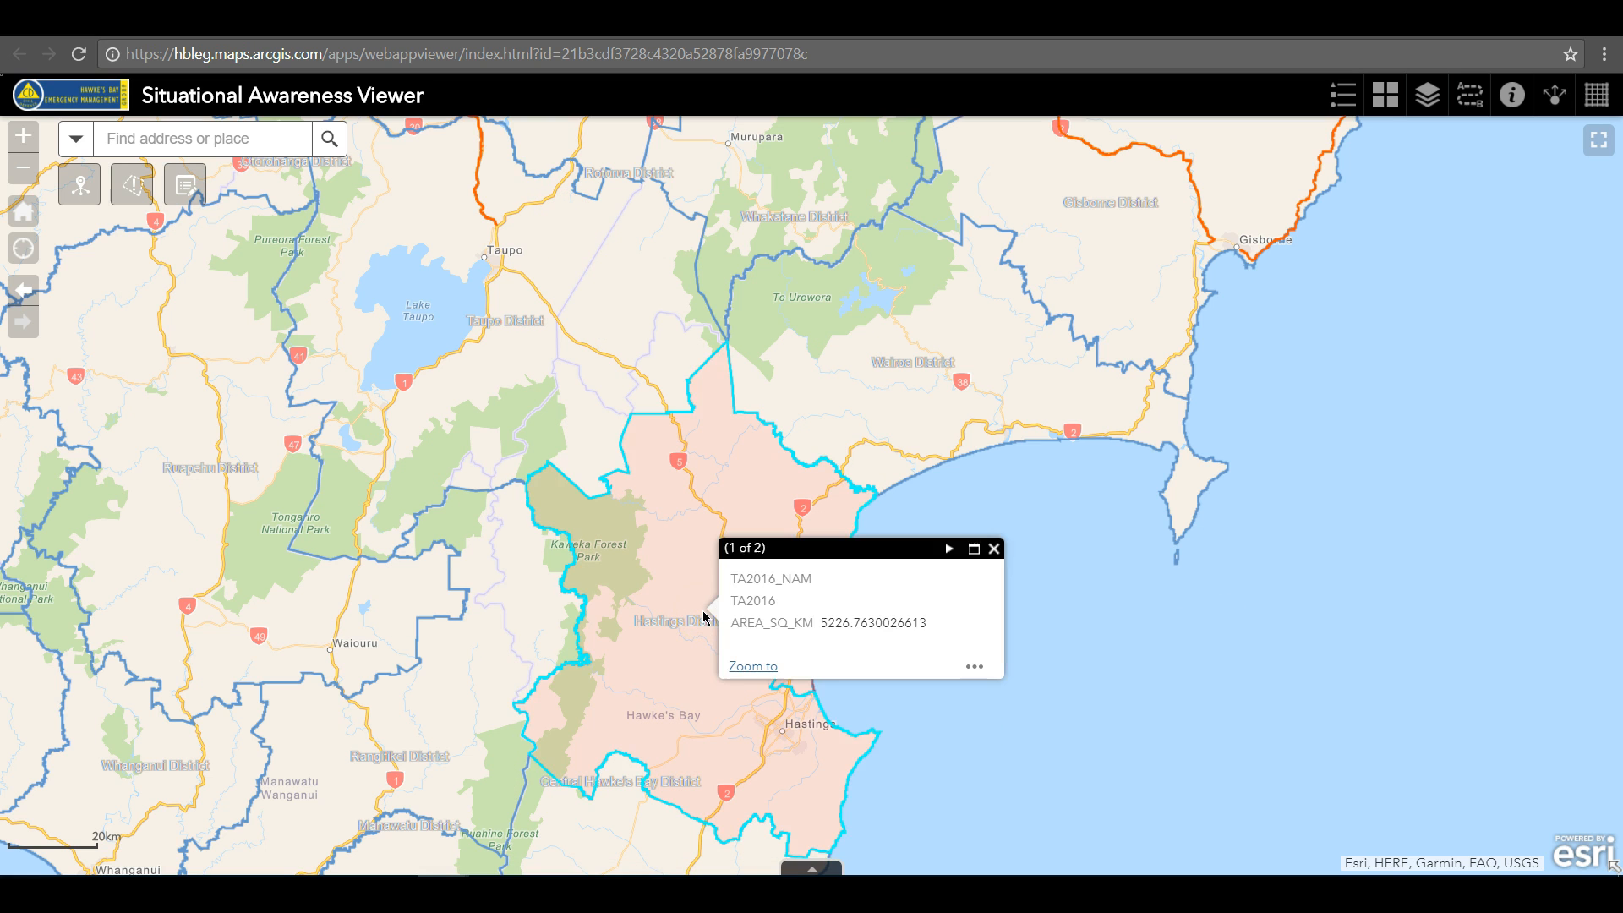
left_click(943, 545)
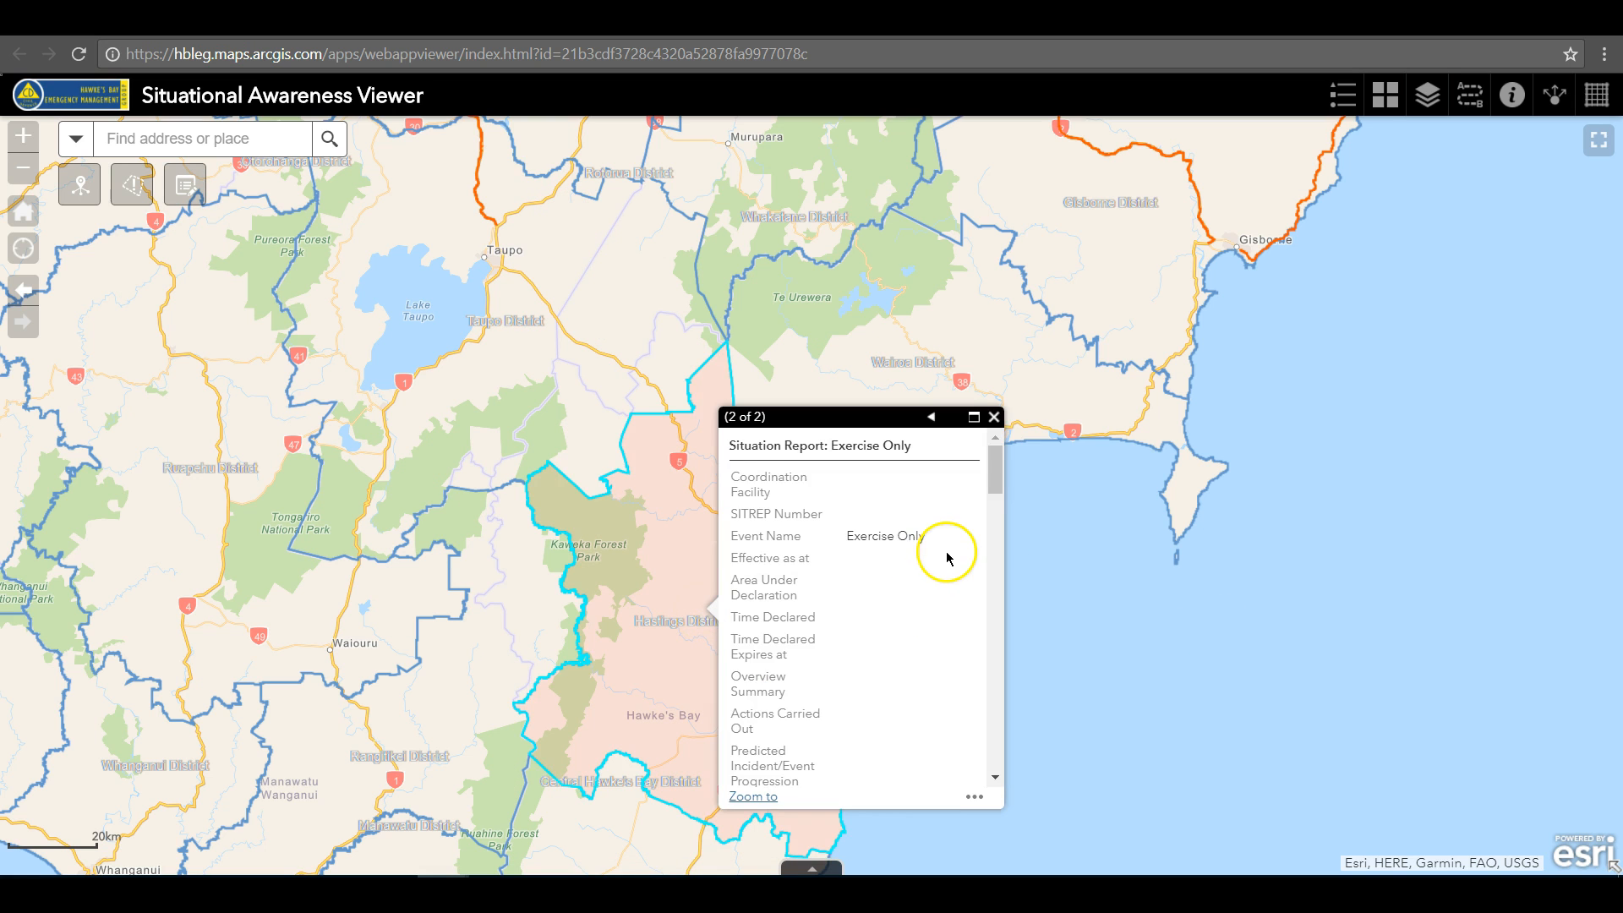
left_click_drag(997, 476, 994, 654)
left_click(995, 417)
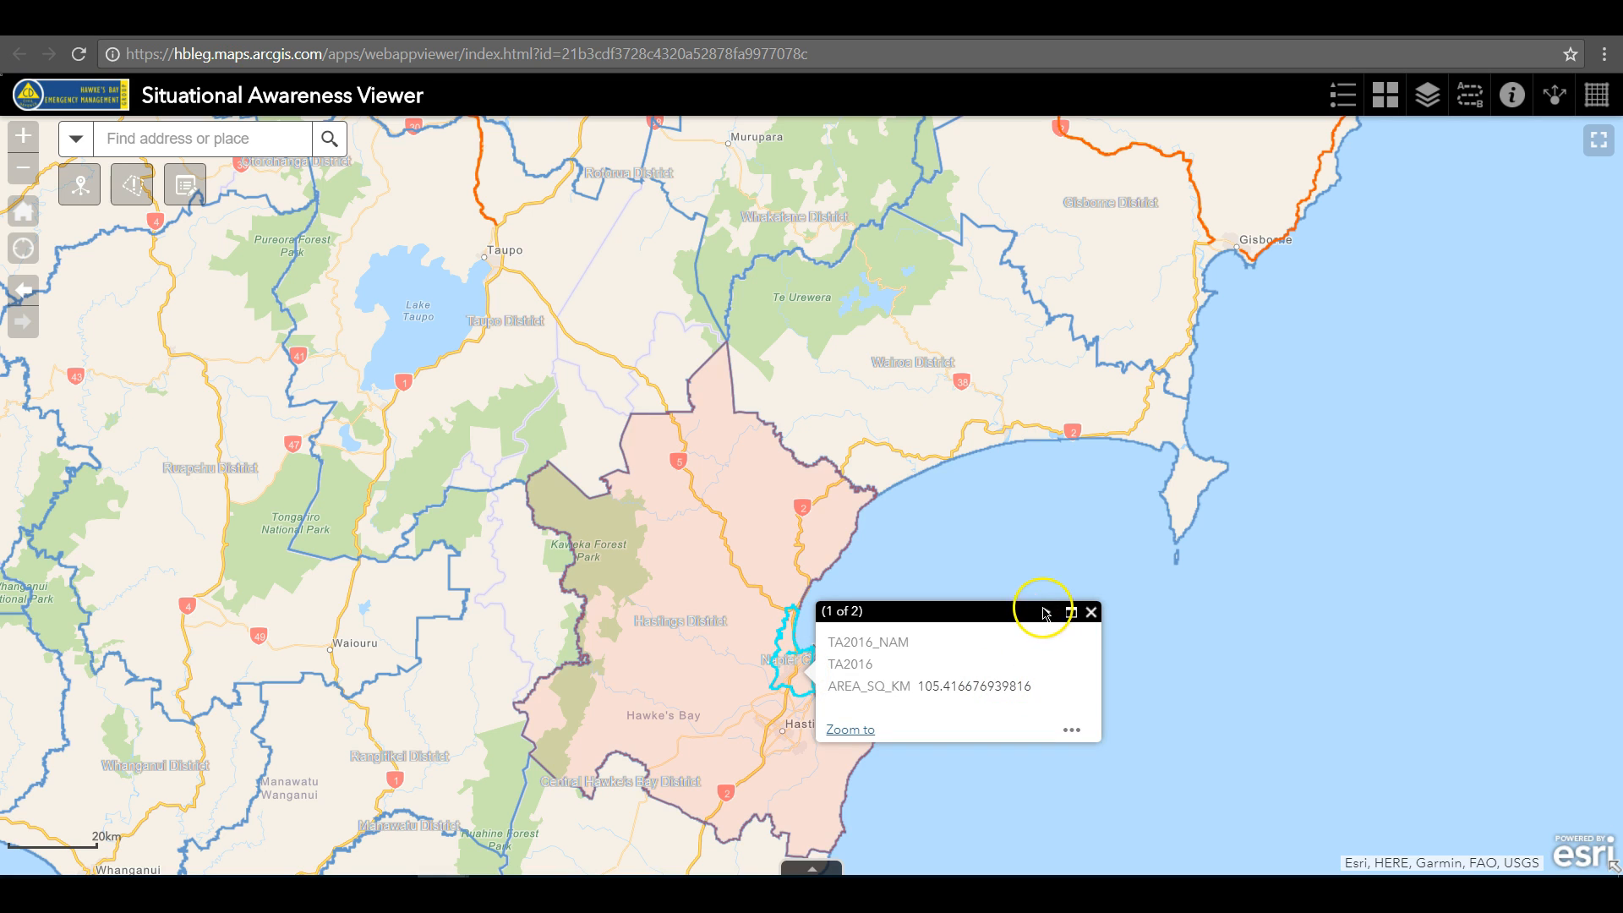
left_click(1046, 612)
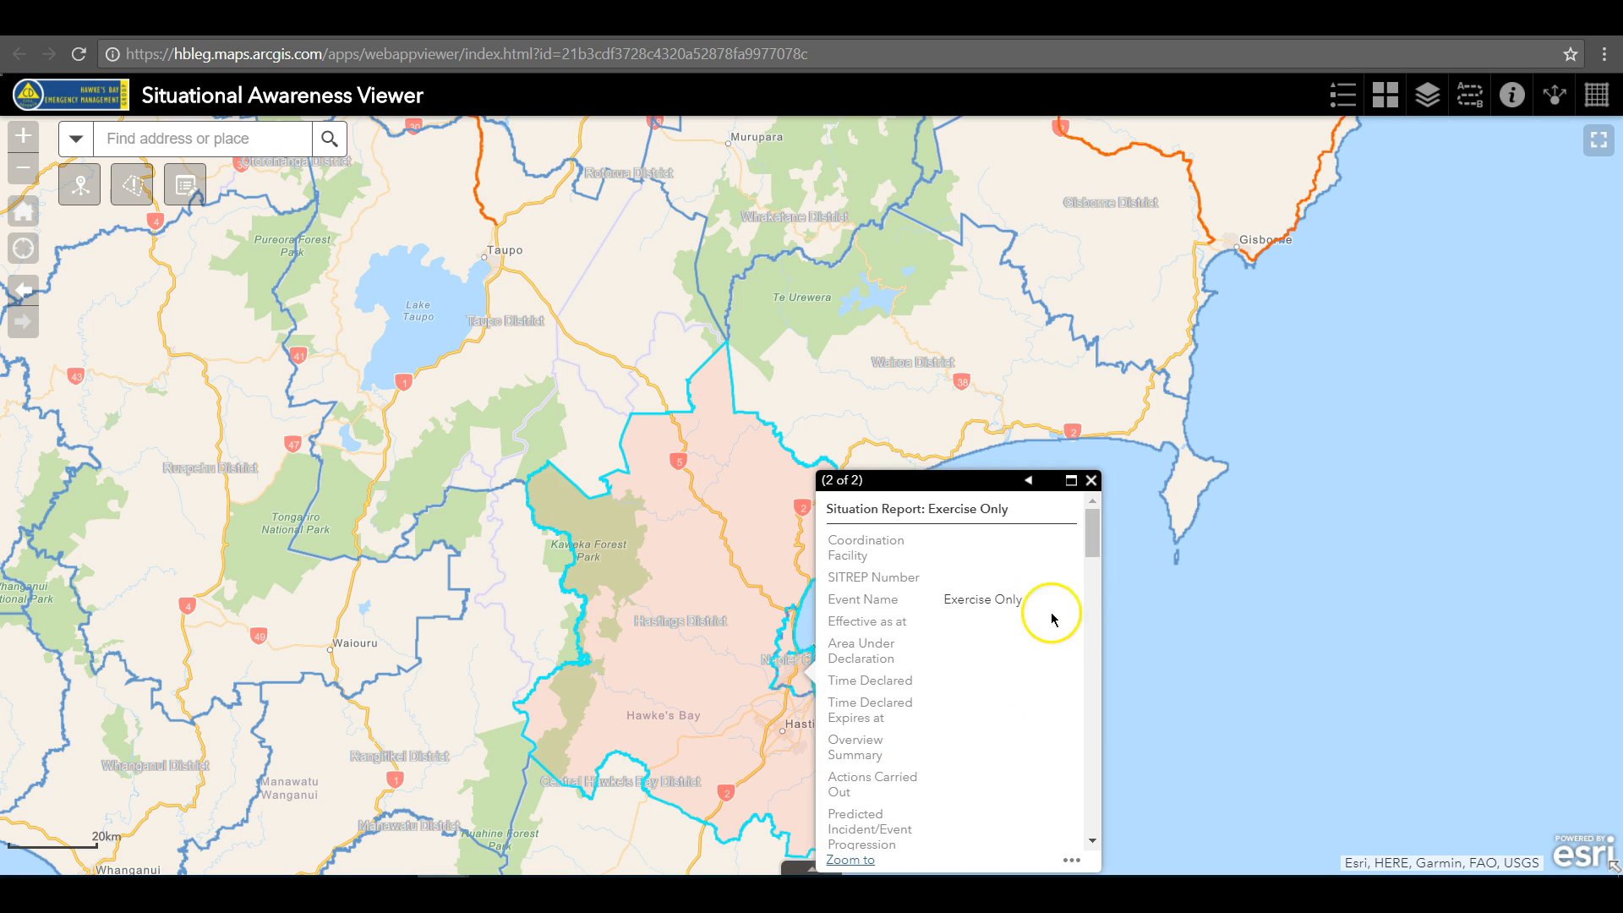
left_click(1091, 480)
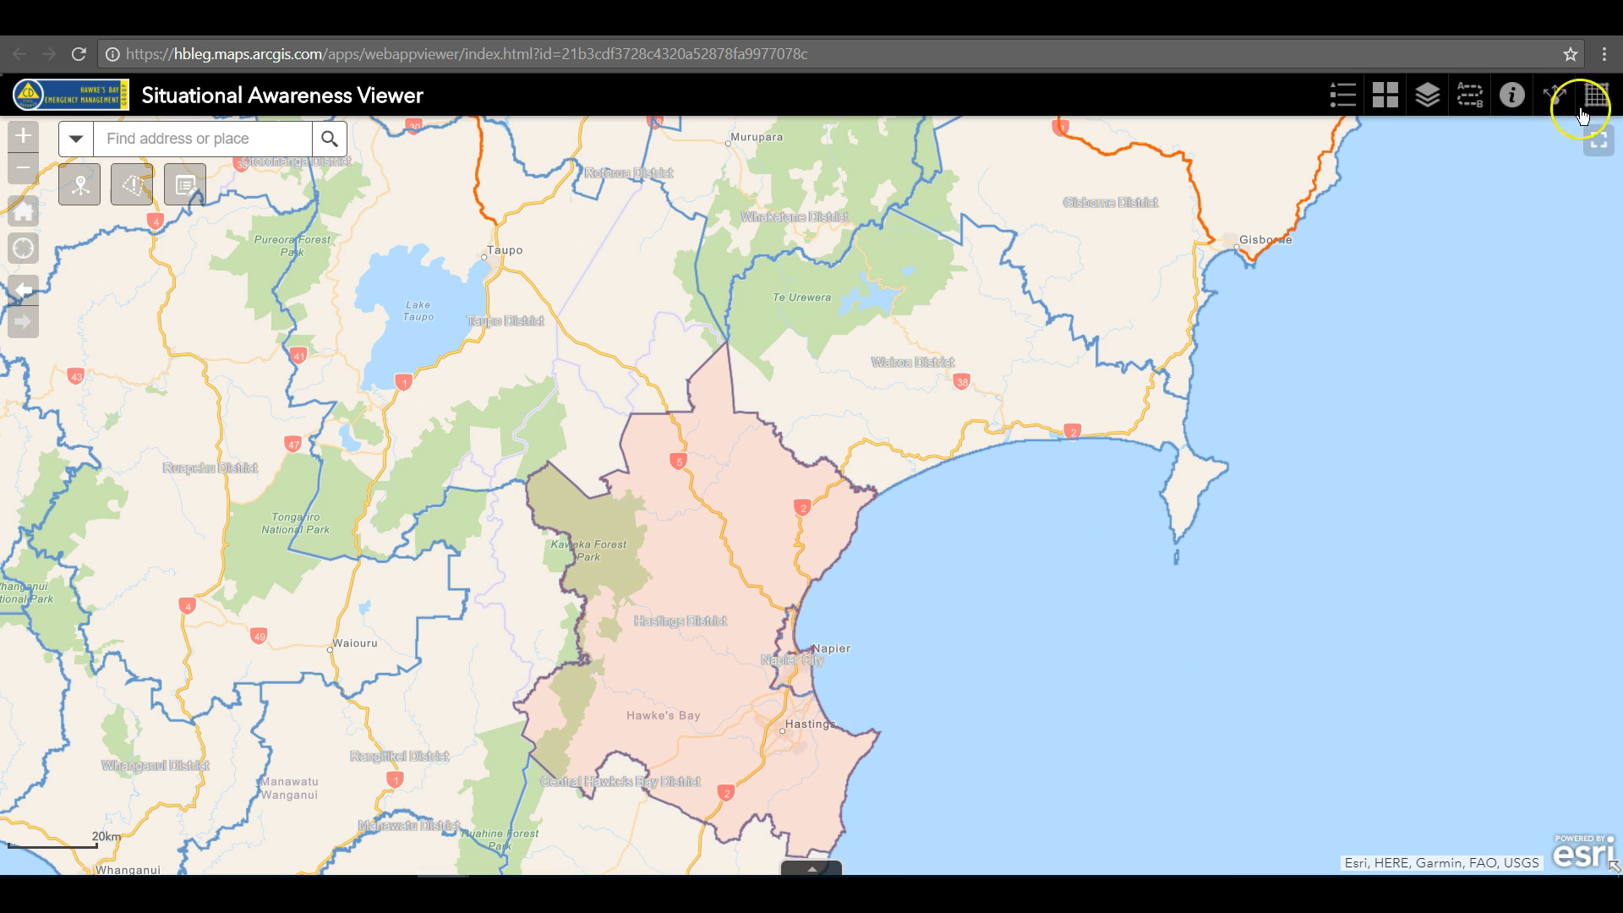
Turn off the New Zealand Territorial Authorities (2017) boundaries layer on the map
left_click(1427, 95)
scroll(1363, 642, "down", 8)
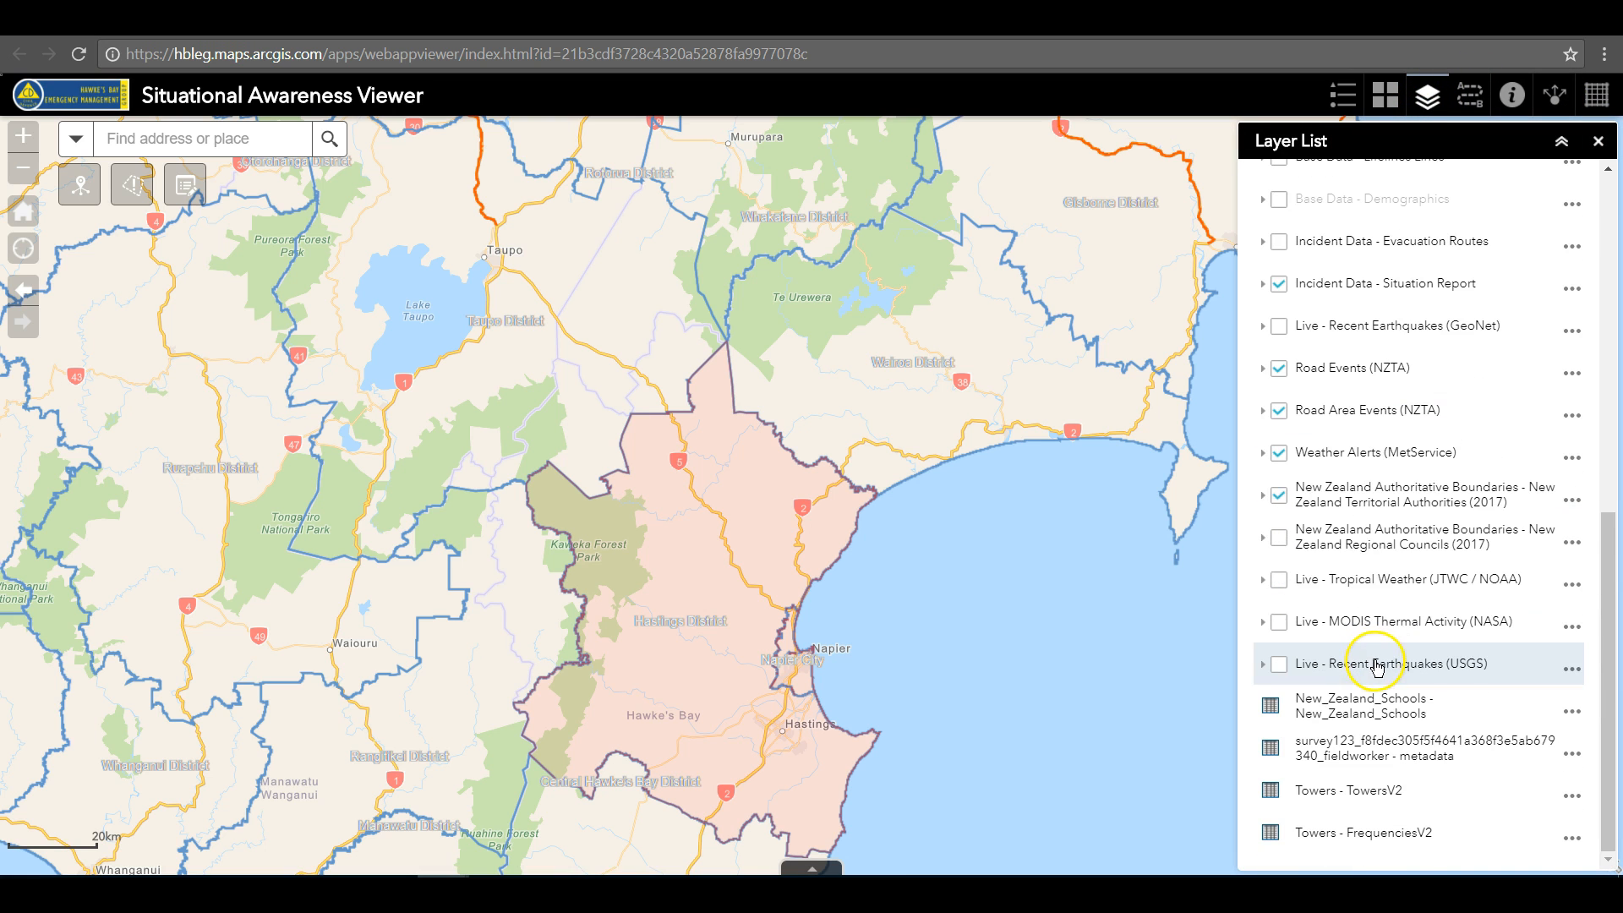
left_click(1279, 497)
left_click(1598, 145)
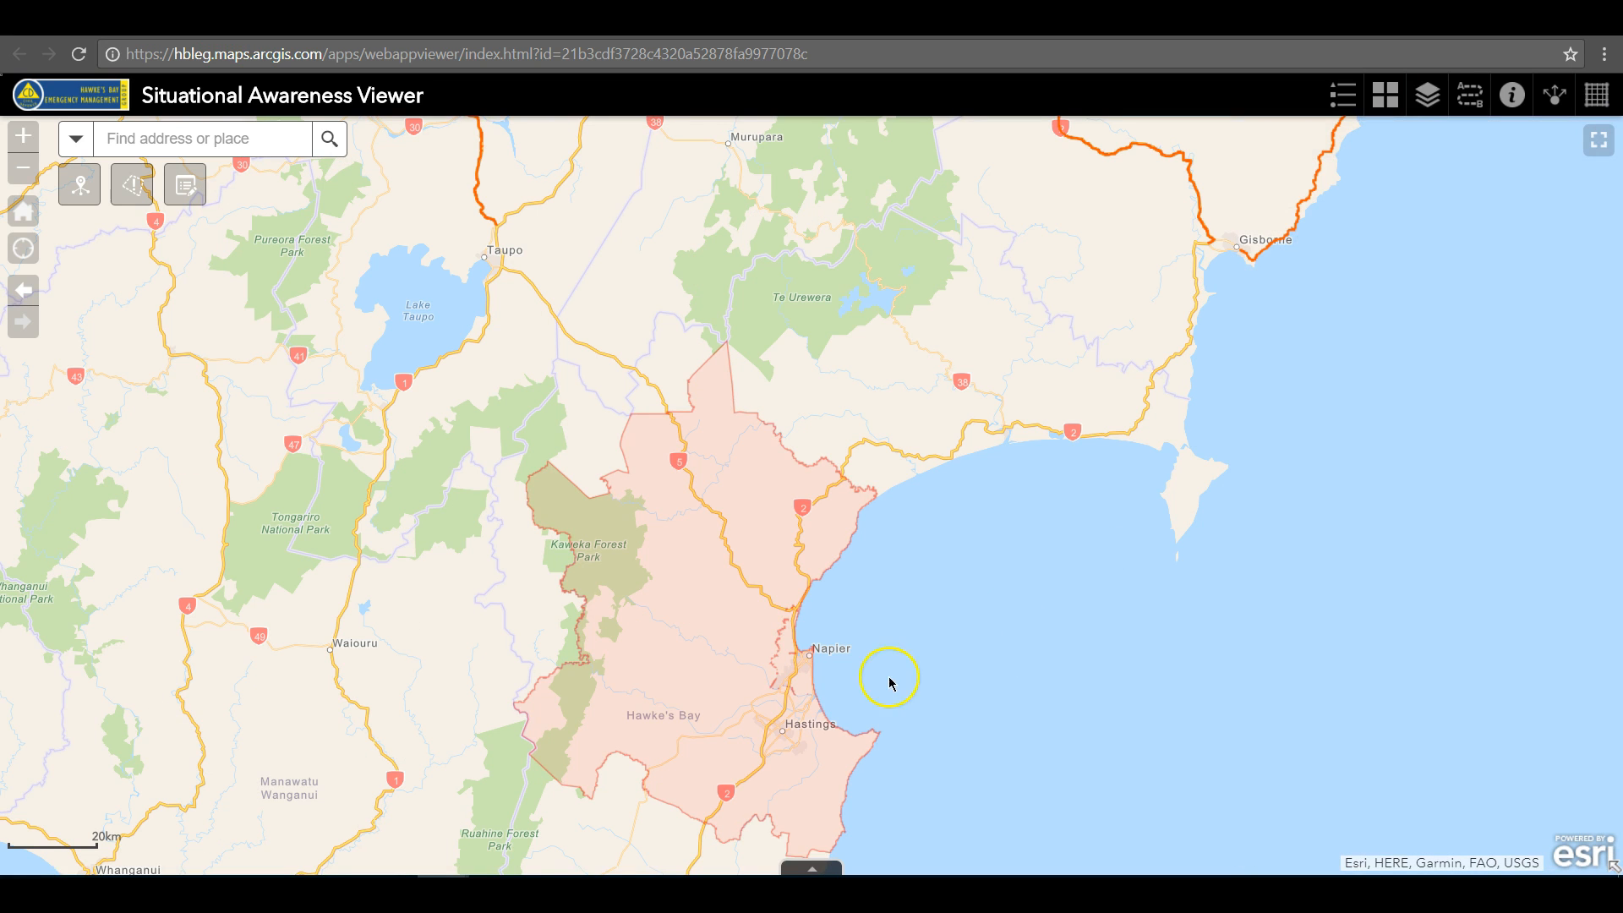
Set the saved Exercise Only situation report polygon as the incident location and view the assets inside it
left_click_drag(1065, 541, 1137, 372)
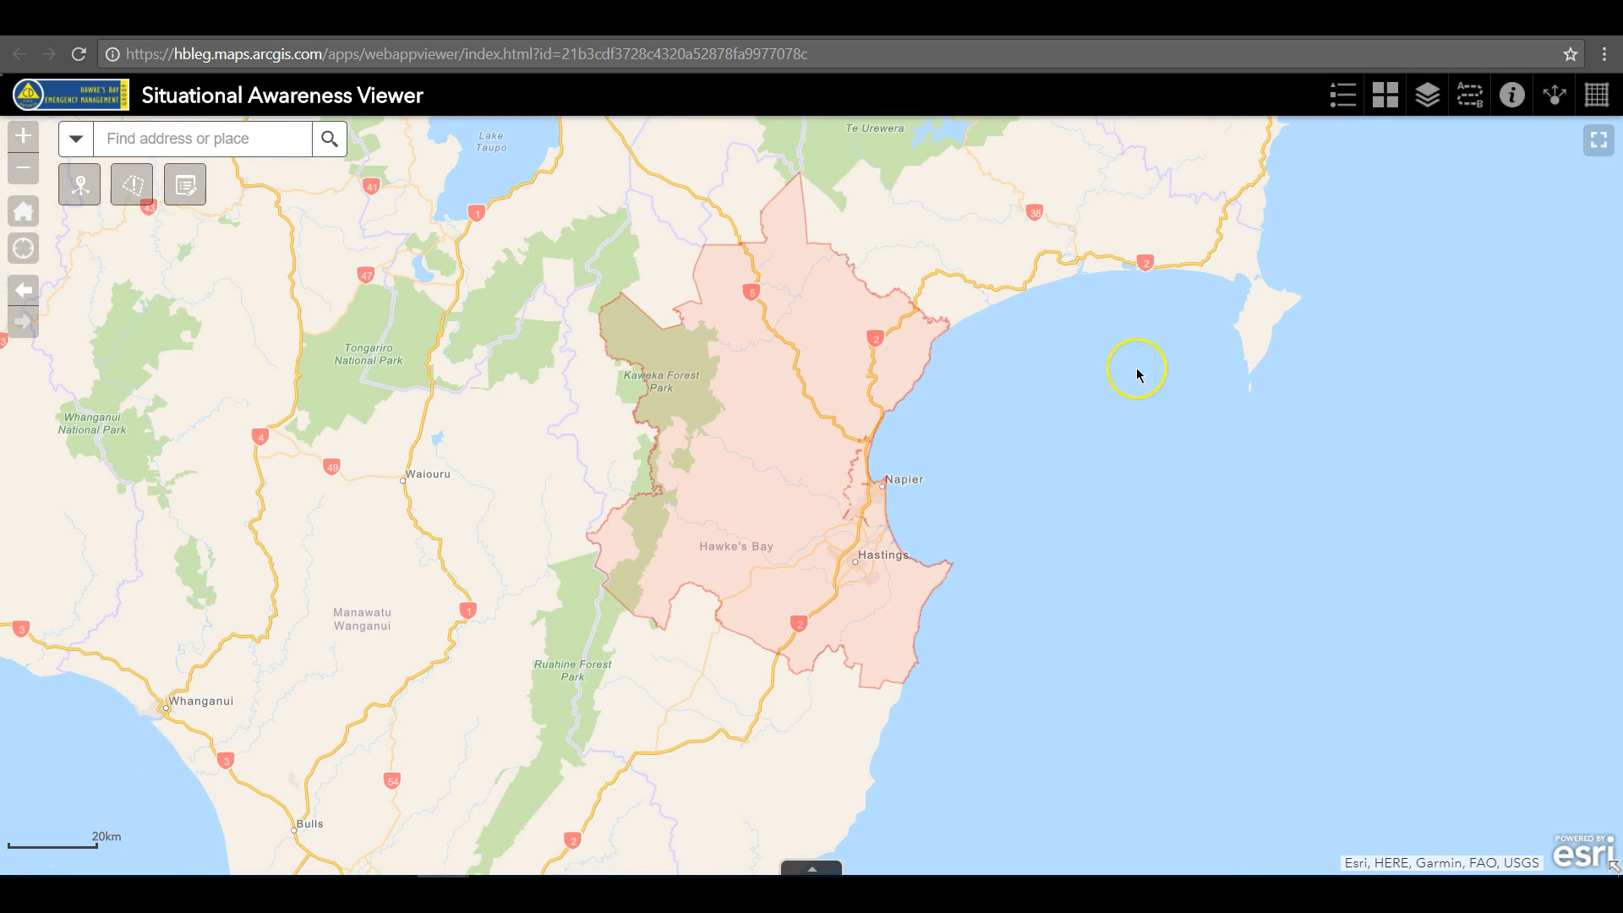
left_click(768, 491)
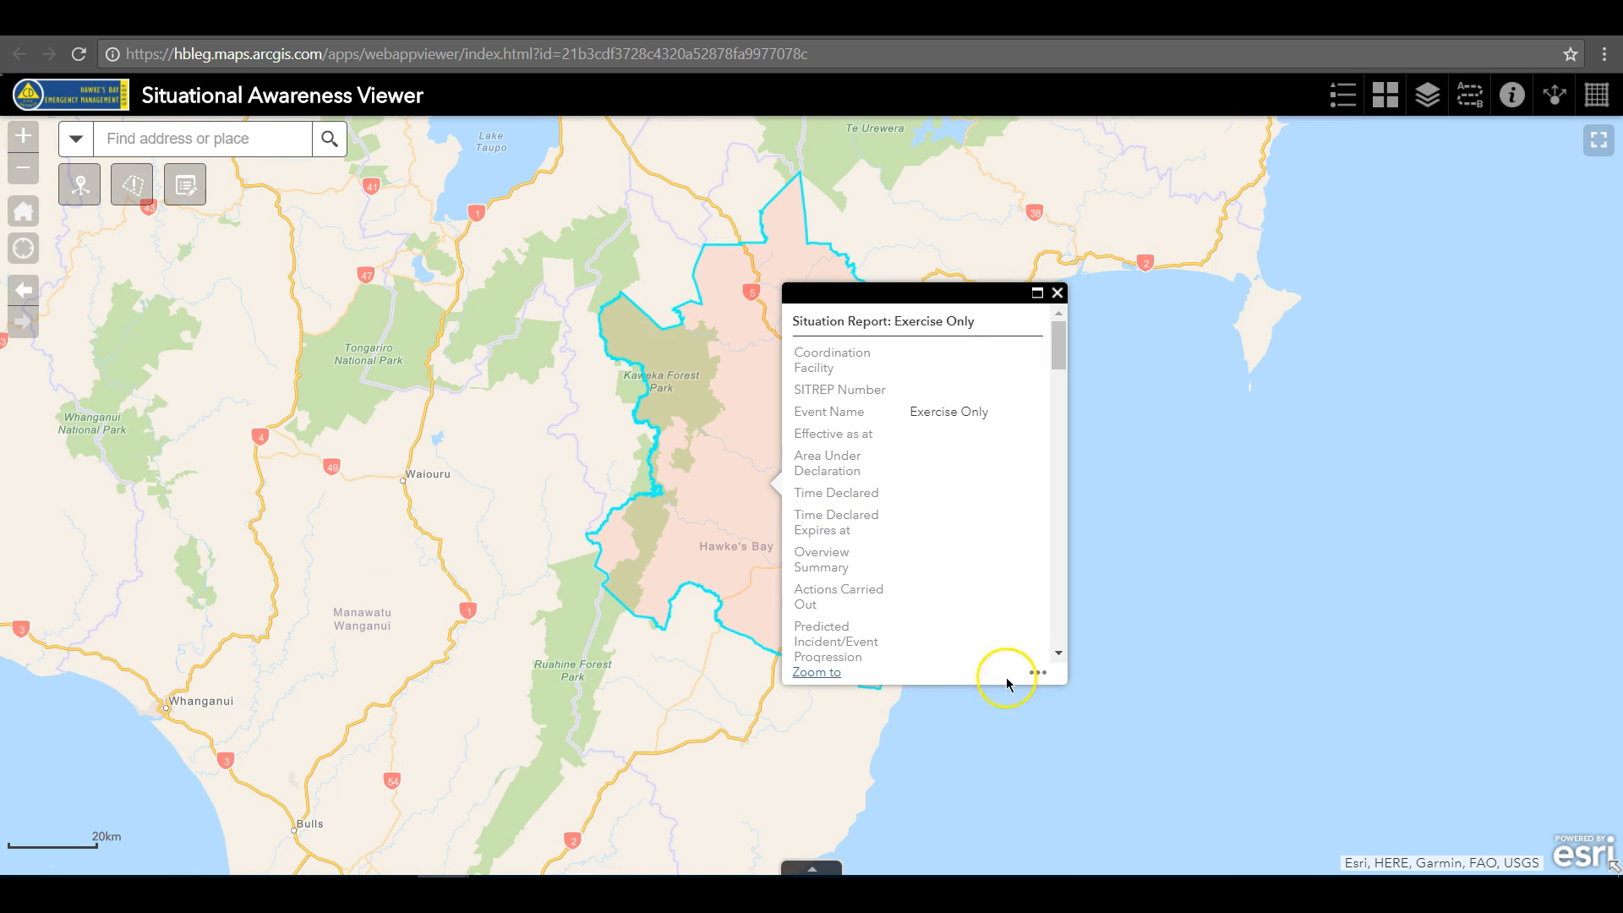
left_click(1037, 674)
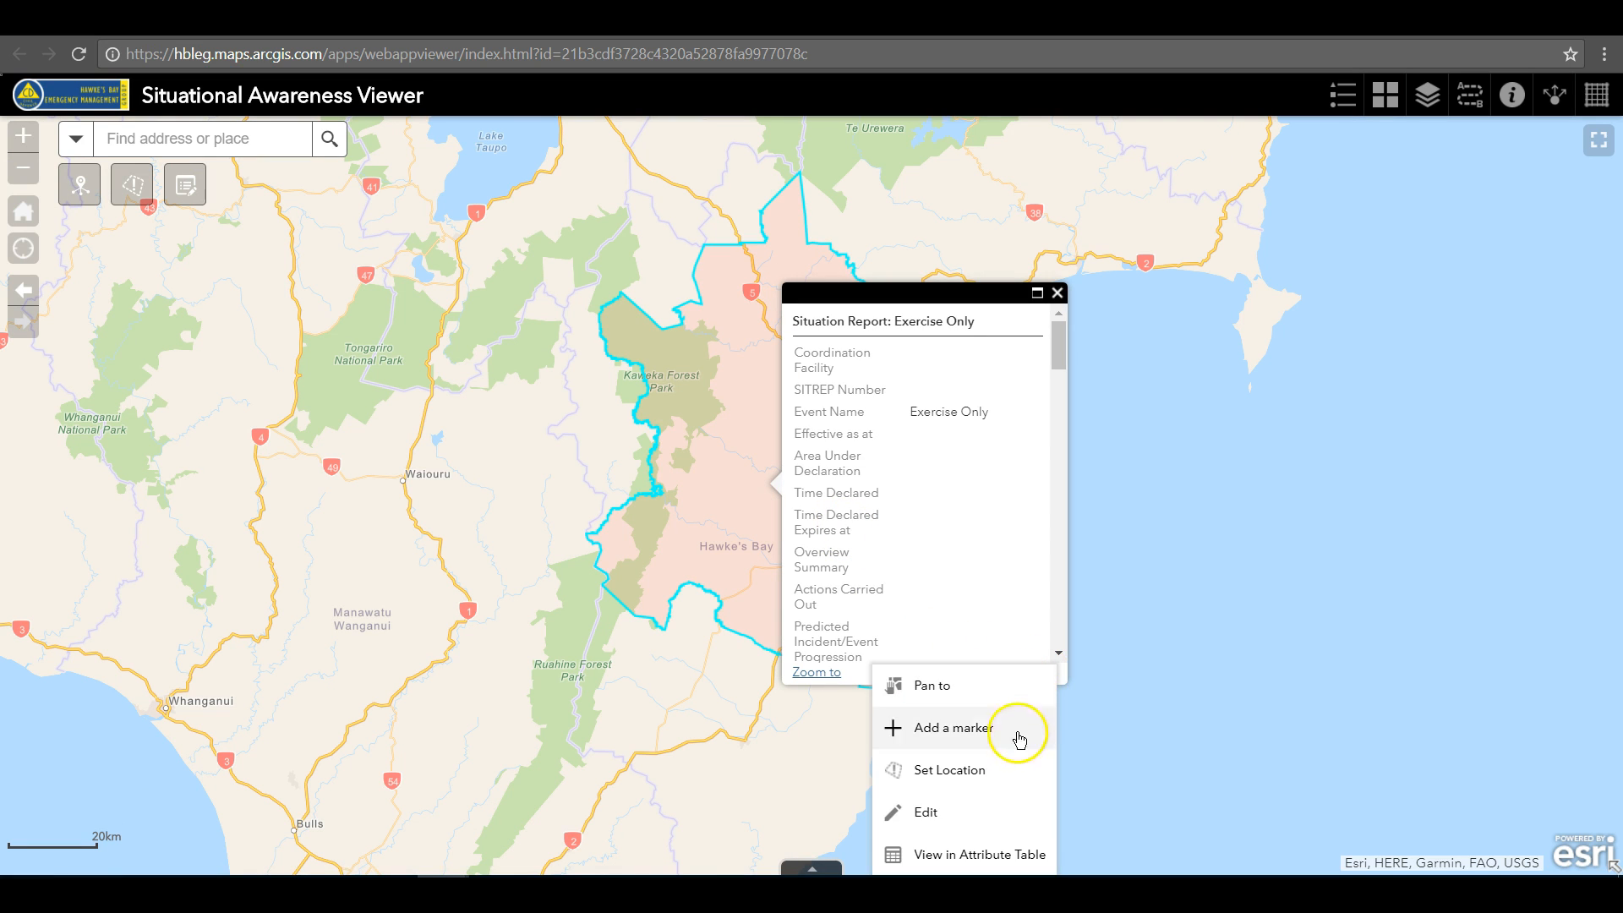
left_click(950, 769)
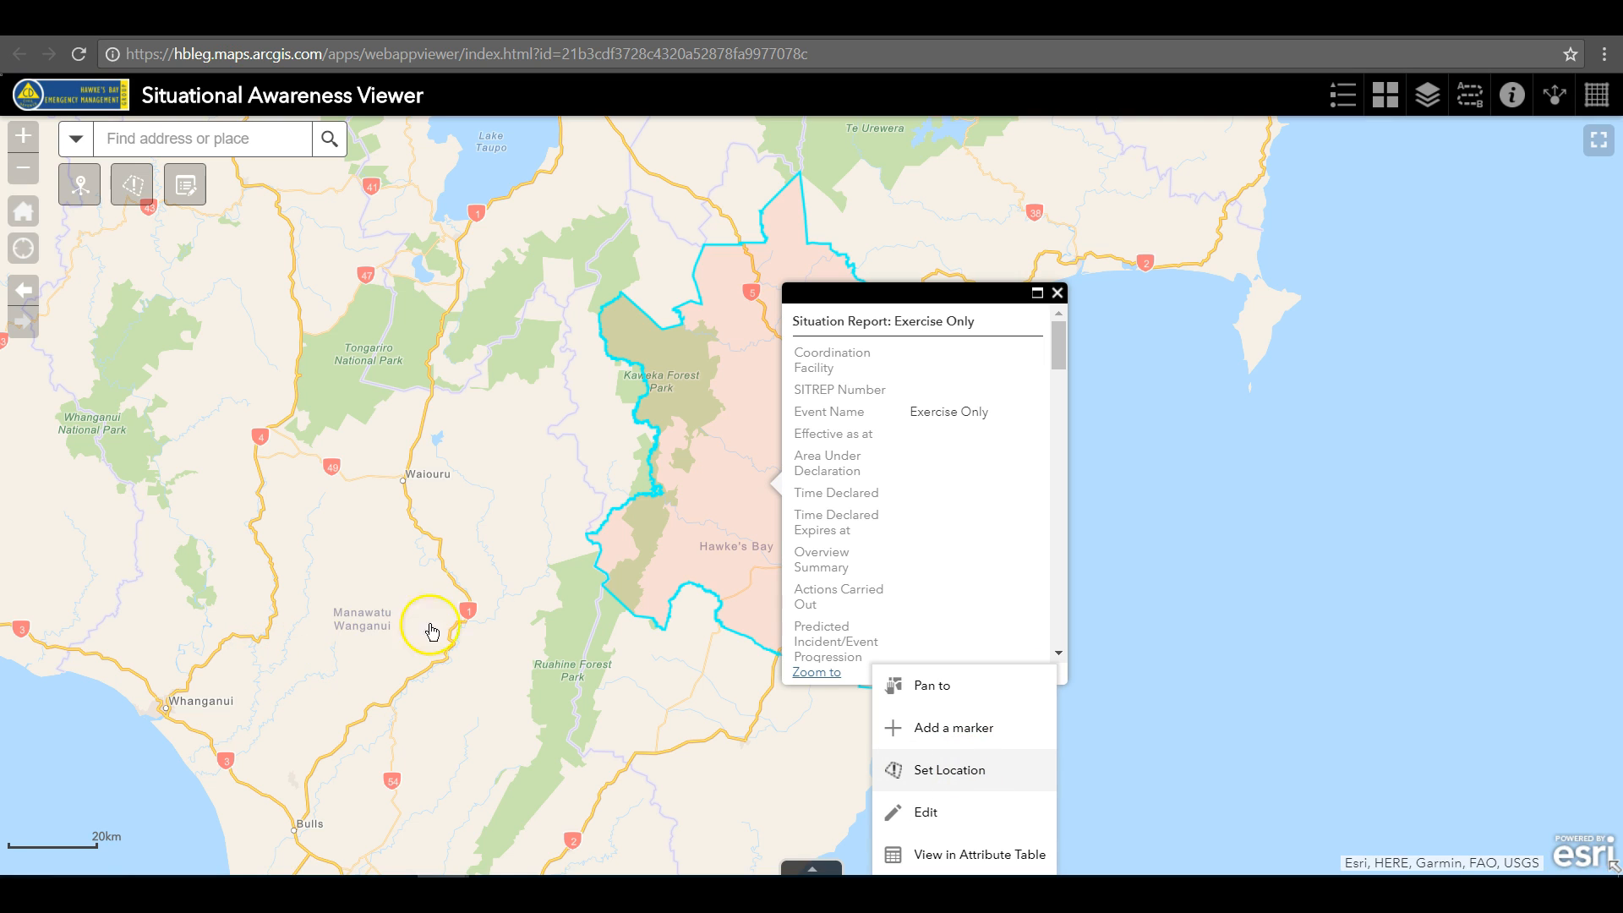
left_click(924, 772)
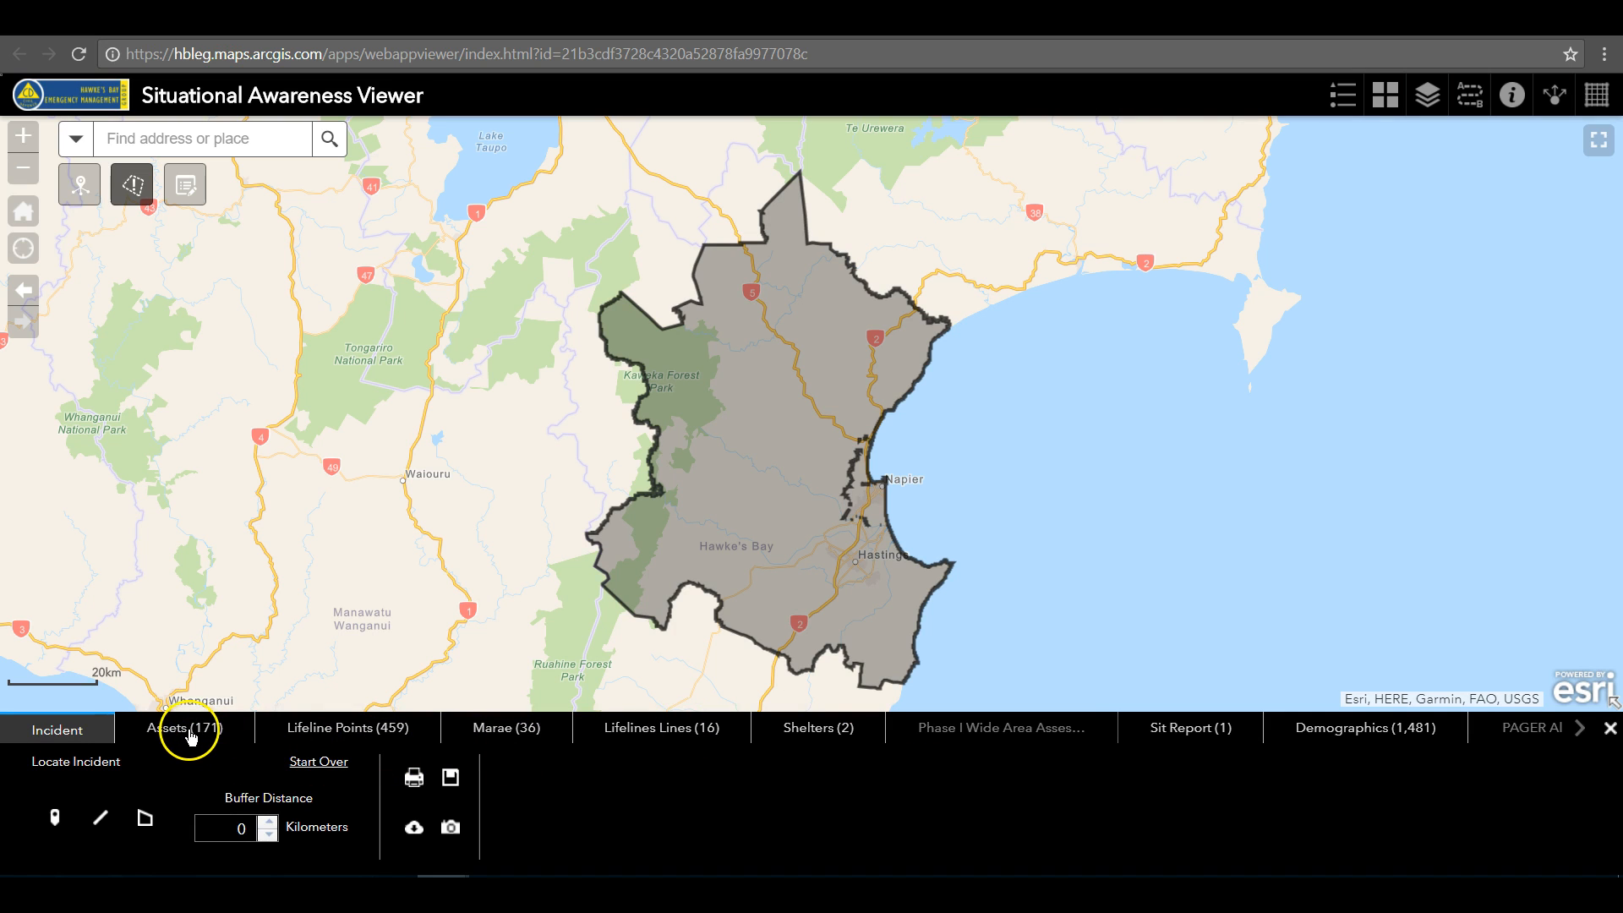
left_click(191, 735)
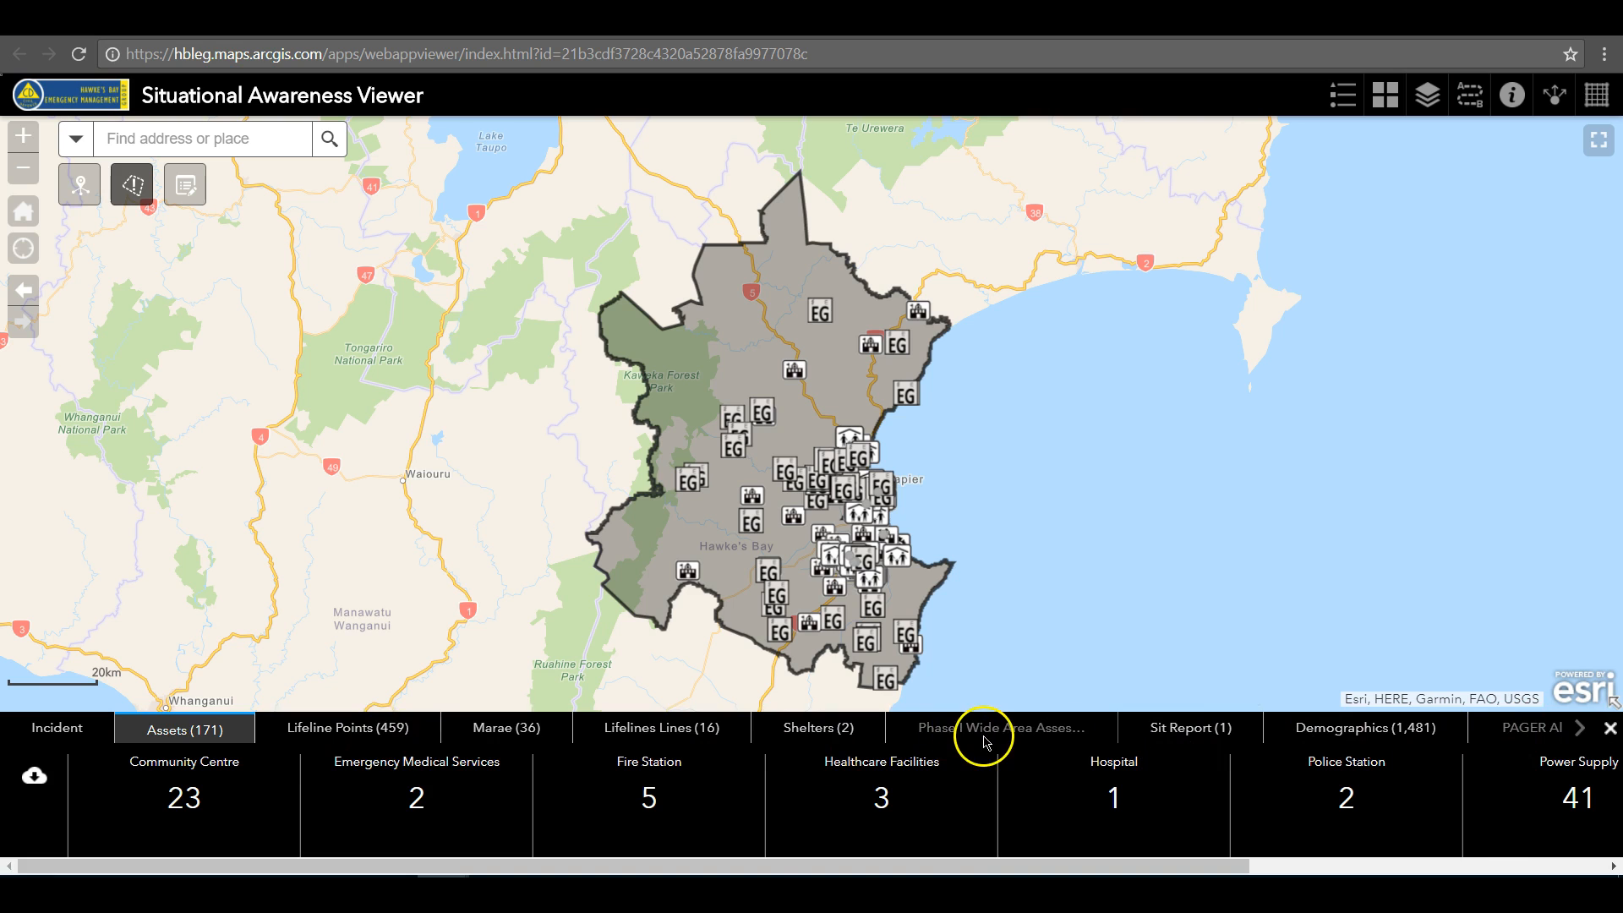
Create an incident report titled "Test Report"
left_click(57, 732)
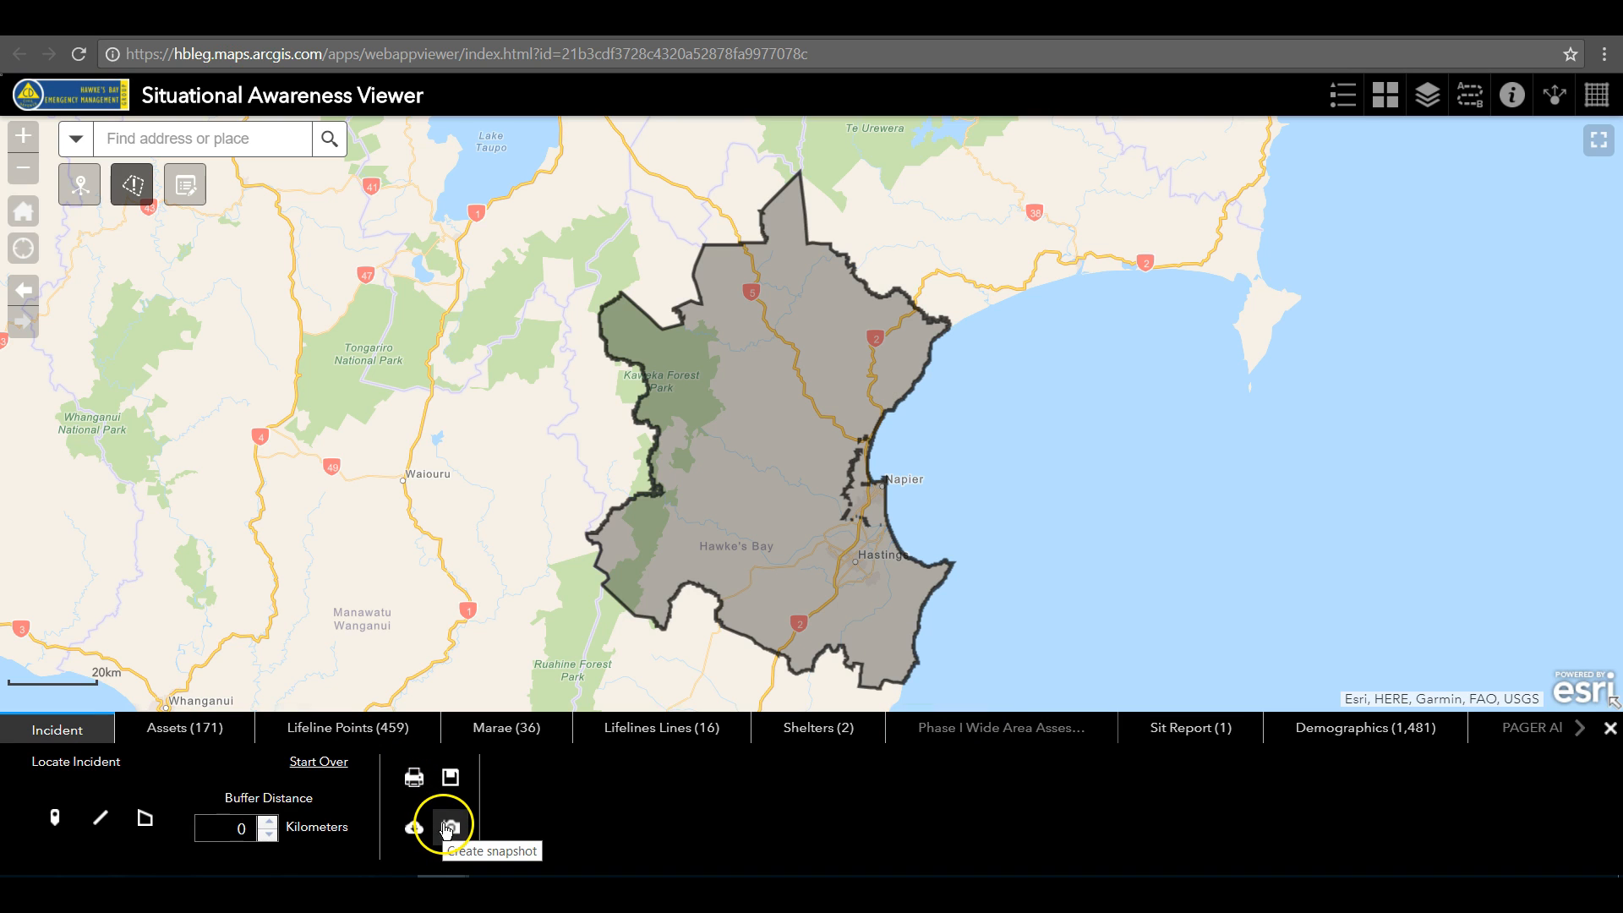
left_click(414, 777)
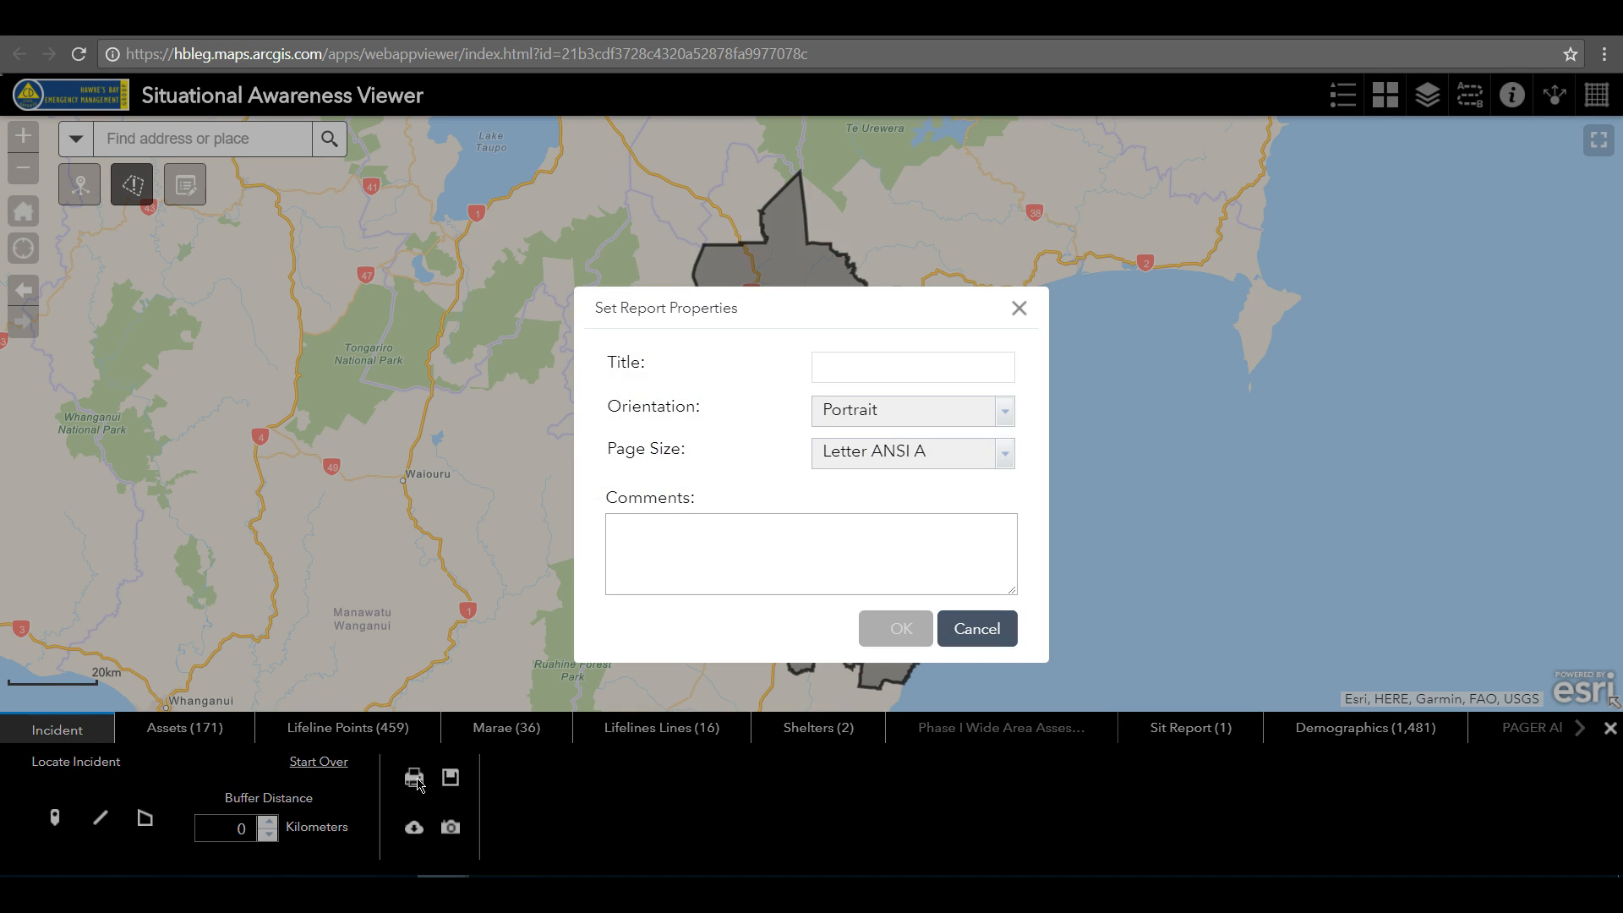
left_click(893, 365)
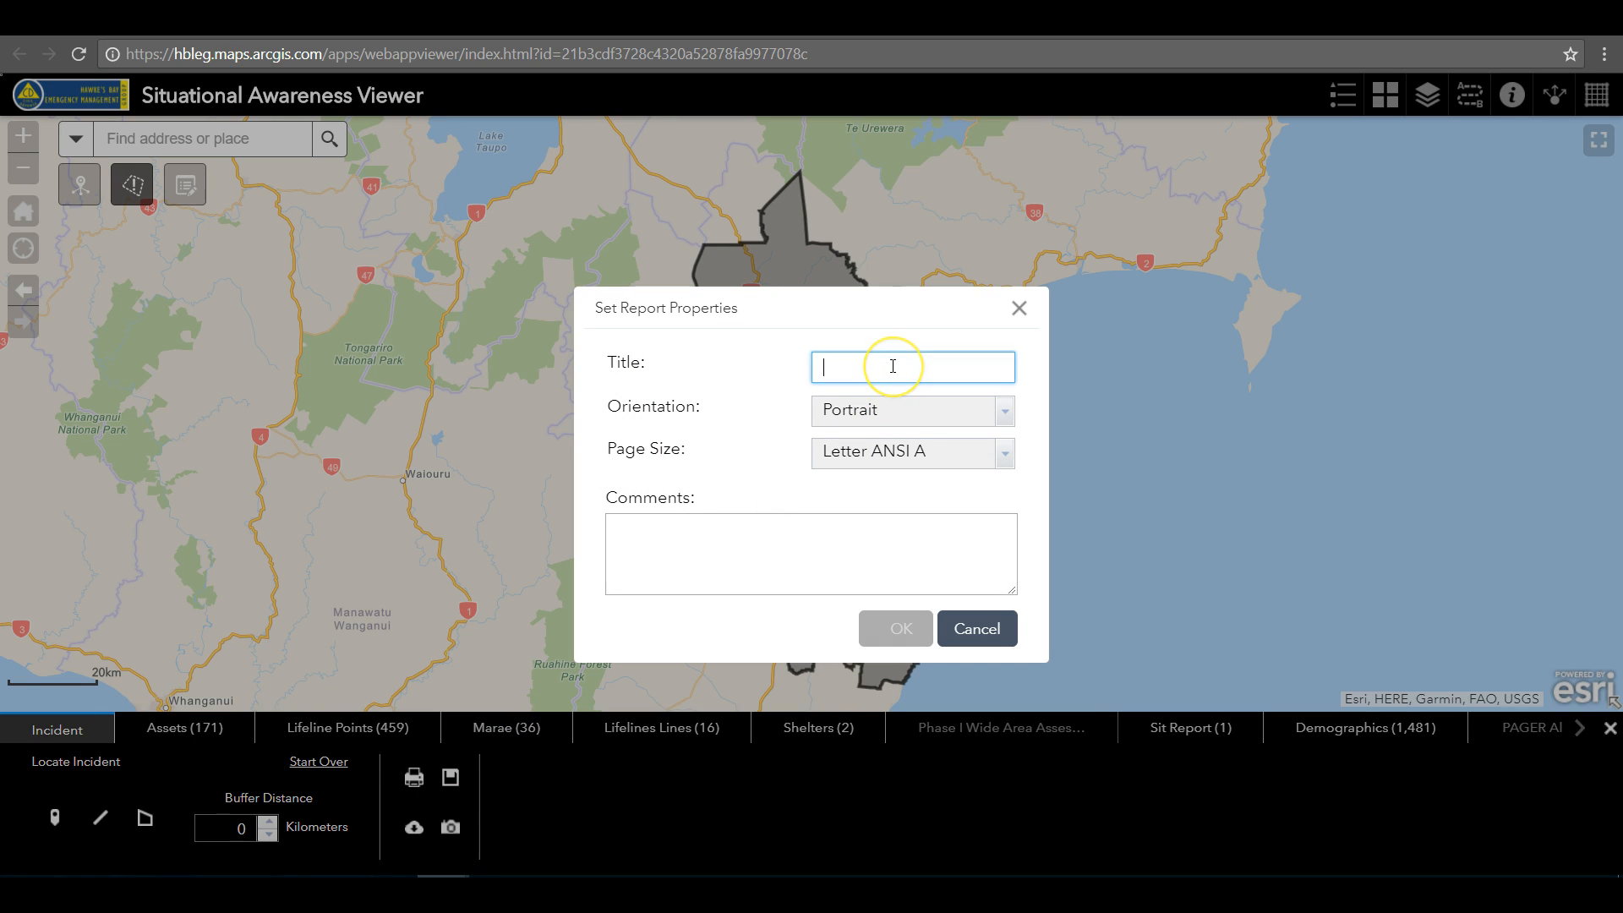
type("Test Report")
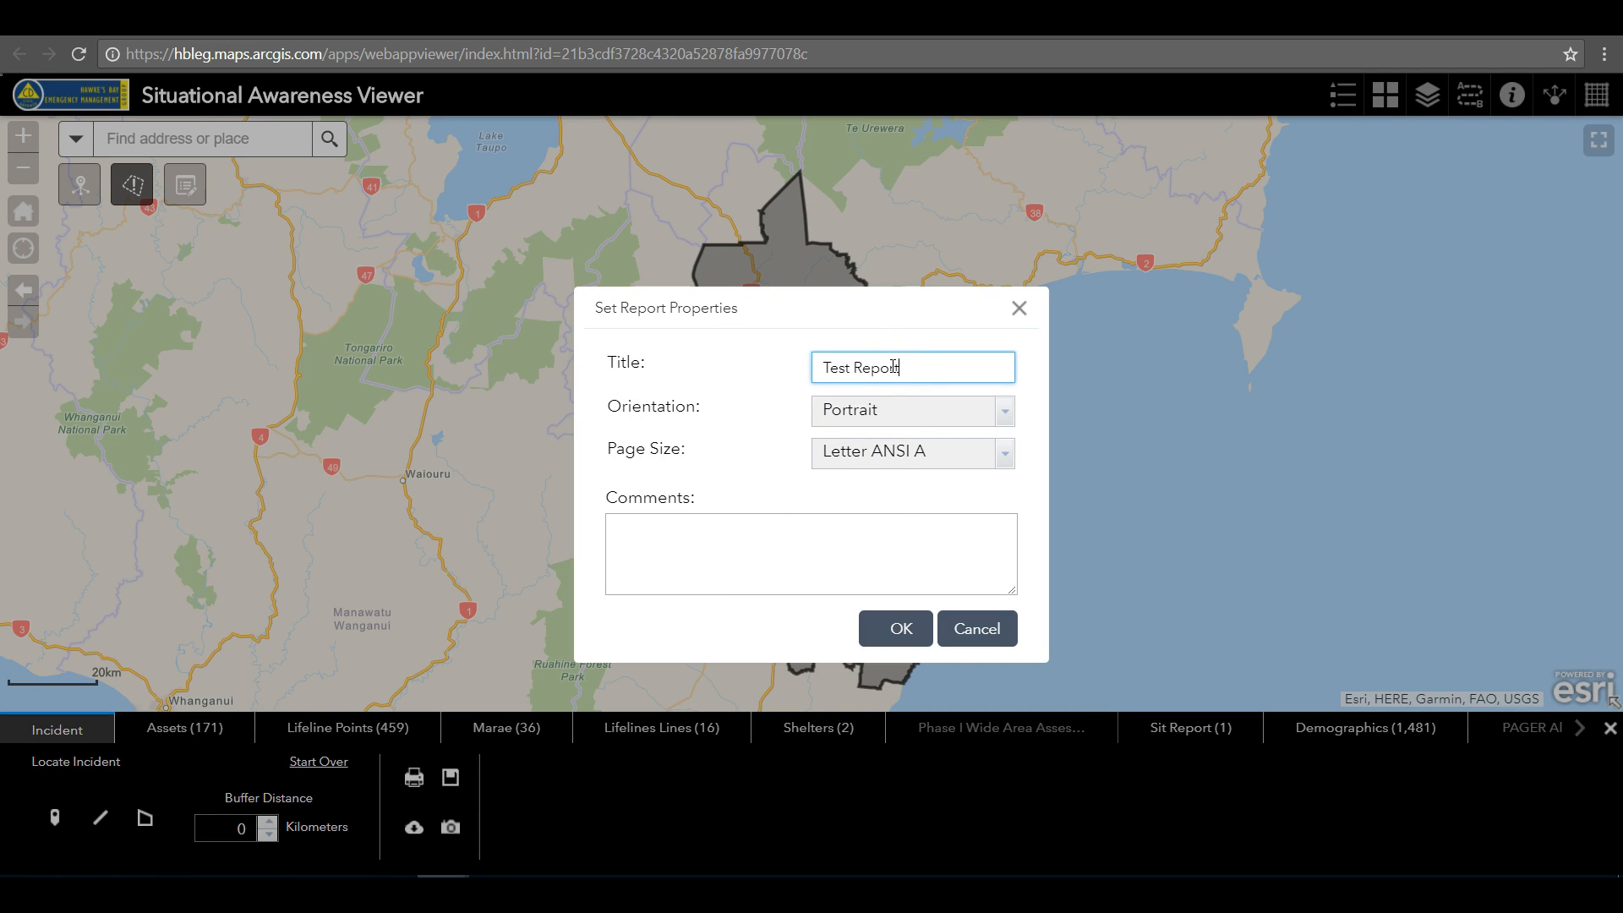
left_click(899, 627)
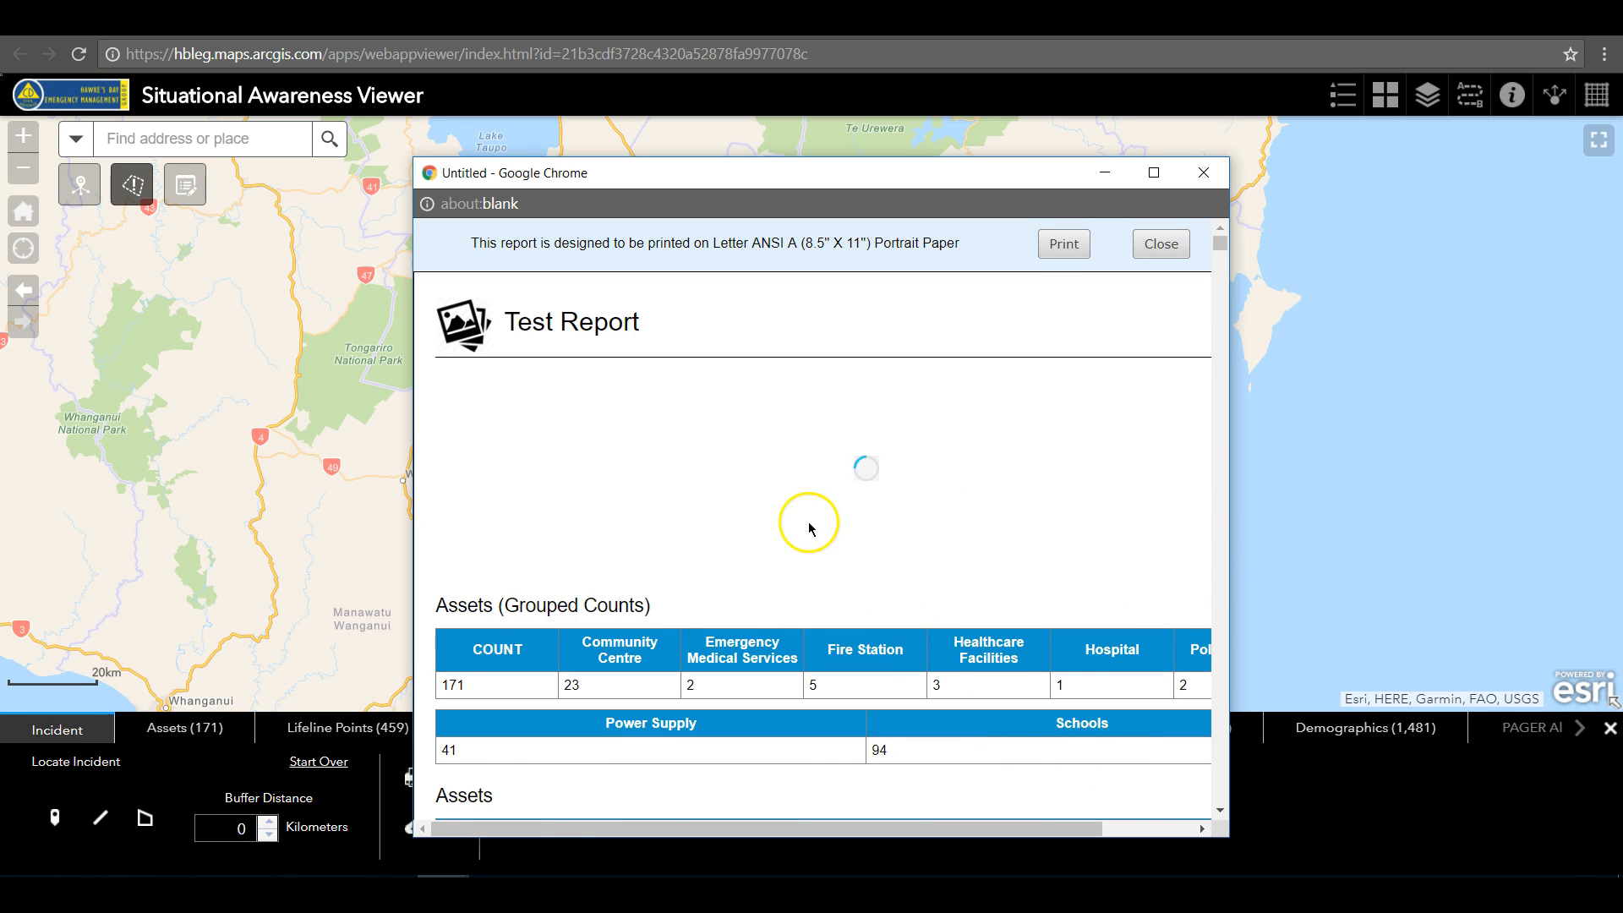
Enlarge the report and examine its incident map, grouped asset counts and assets table
left_click(1153, 172)
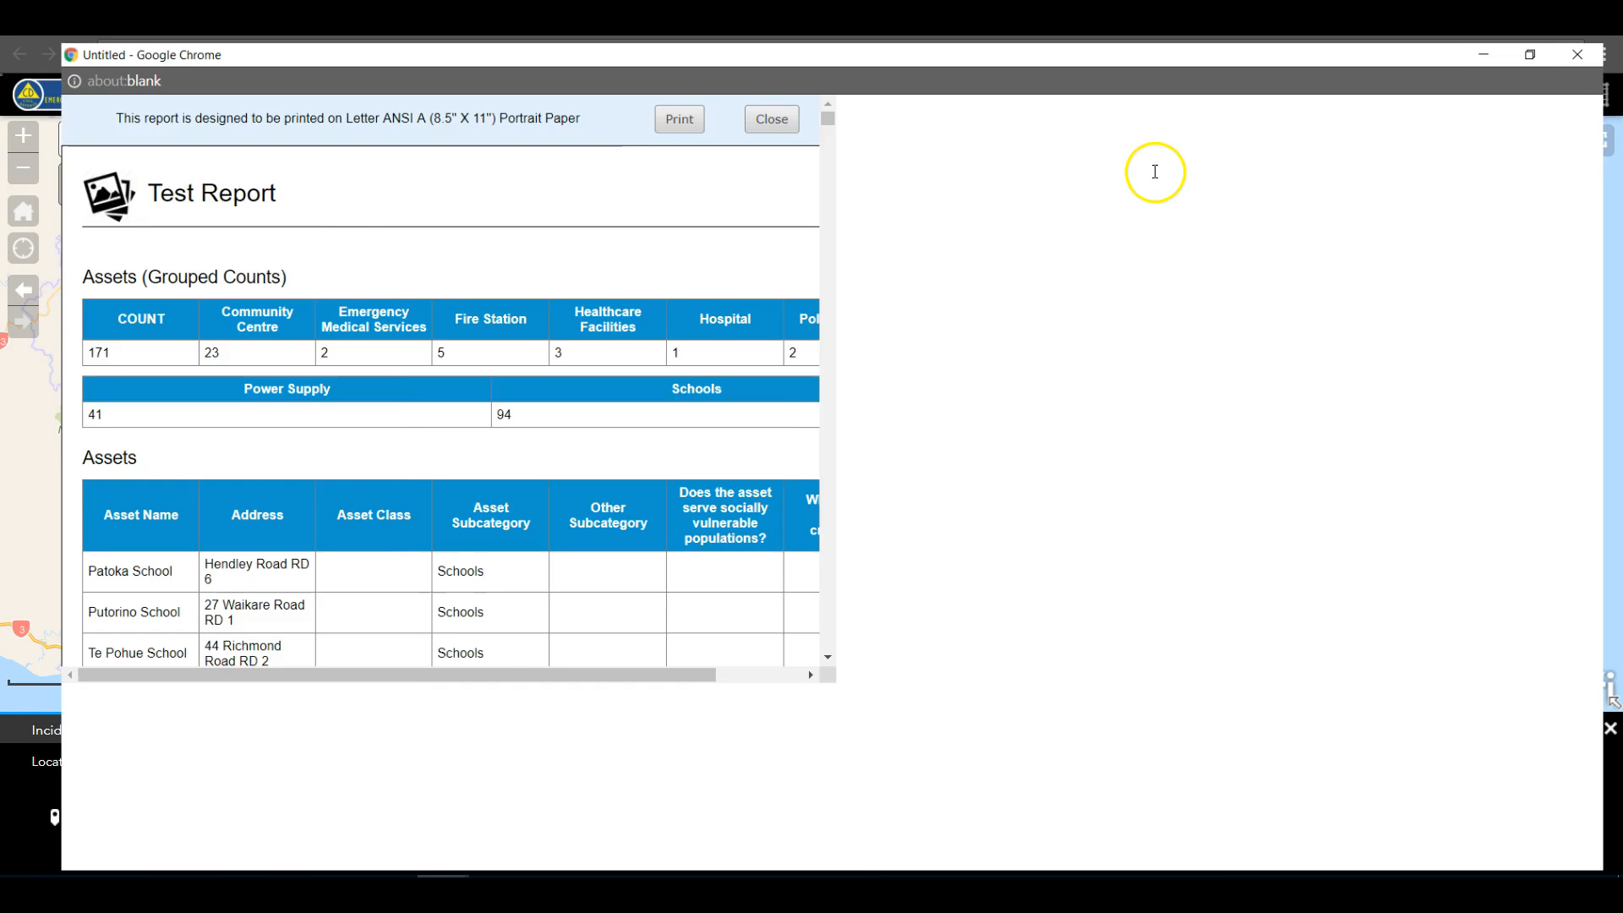
scroll(1271, 379, "down", 3)
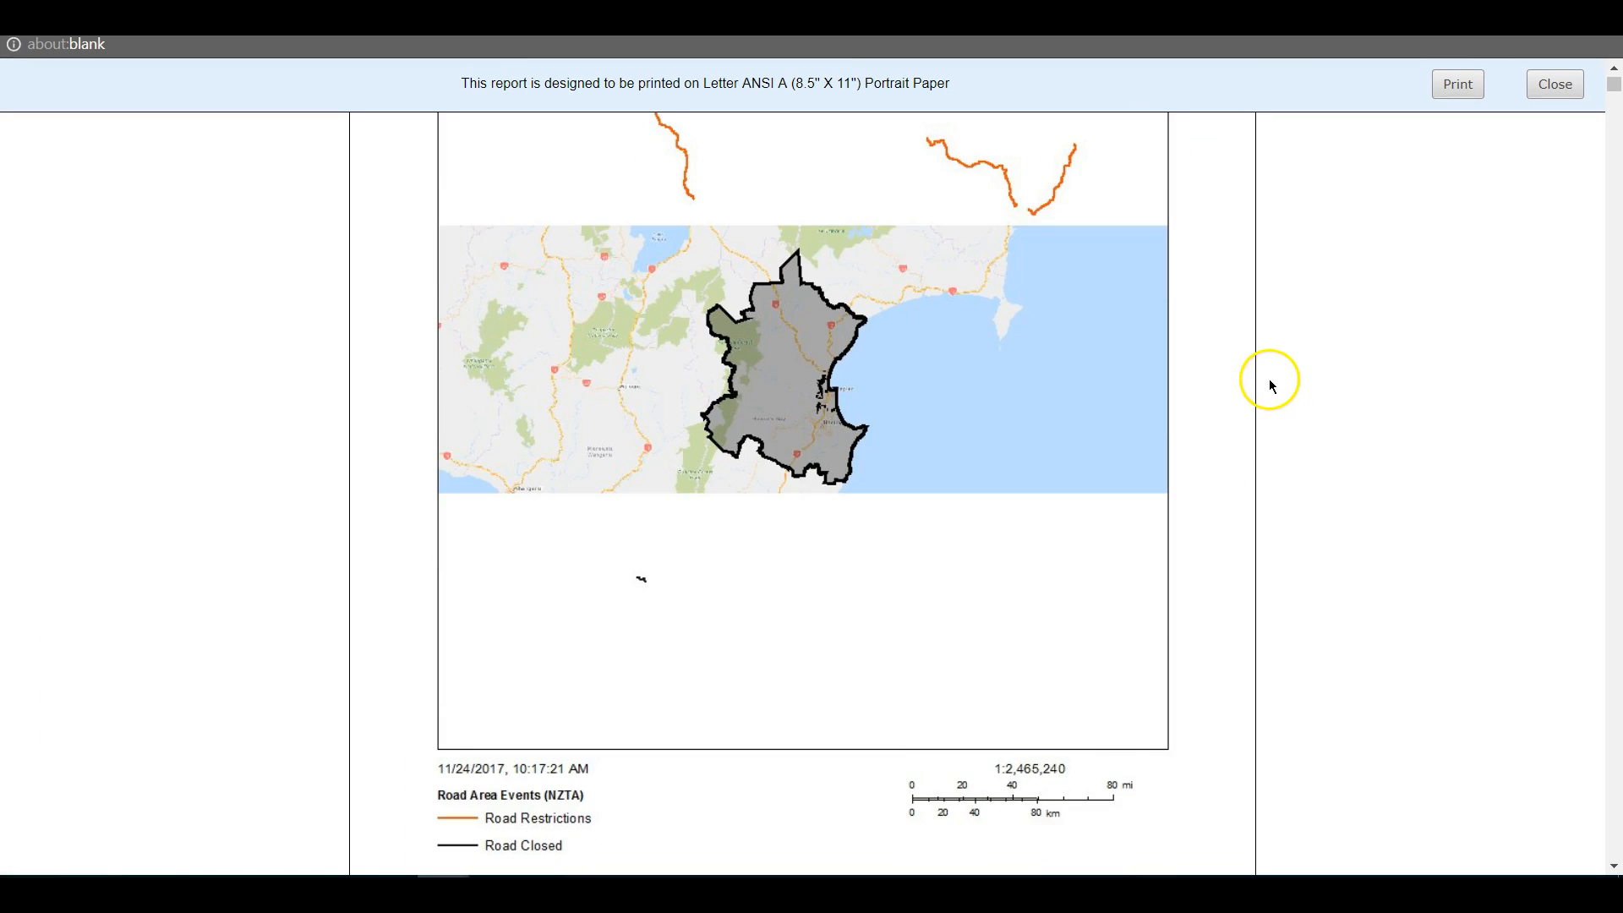
scroll(872, 482, "up", 1)
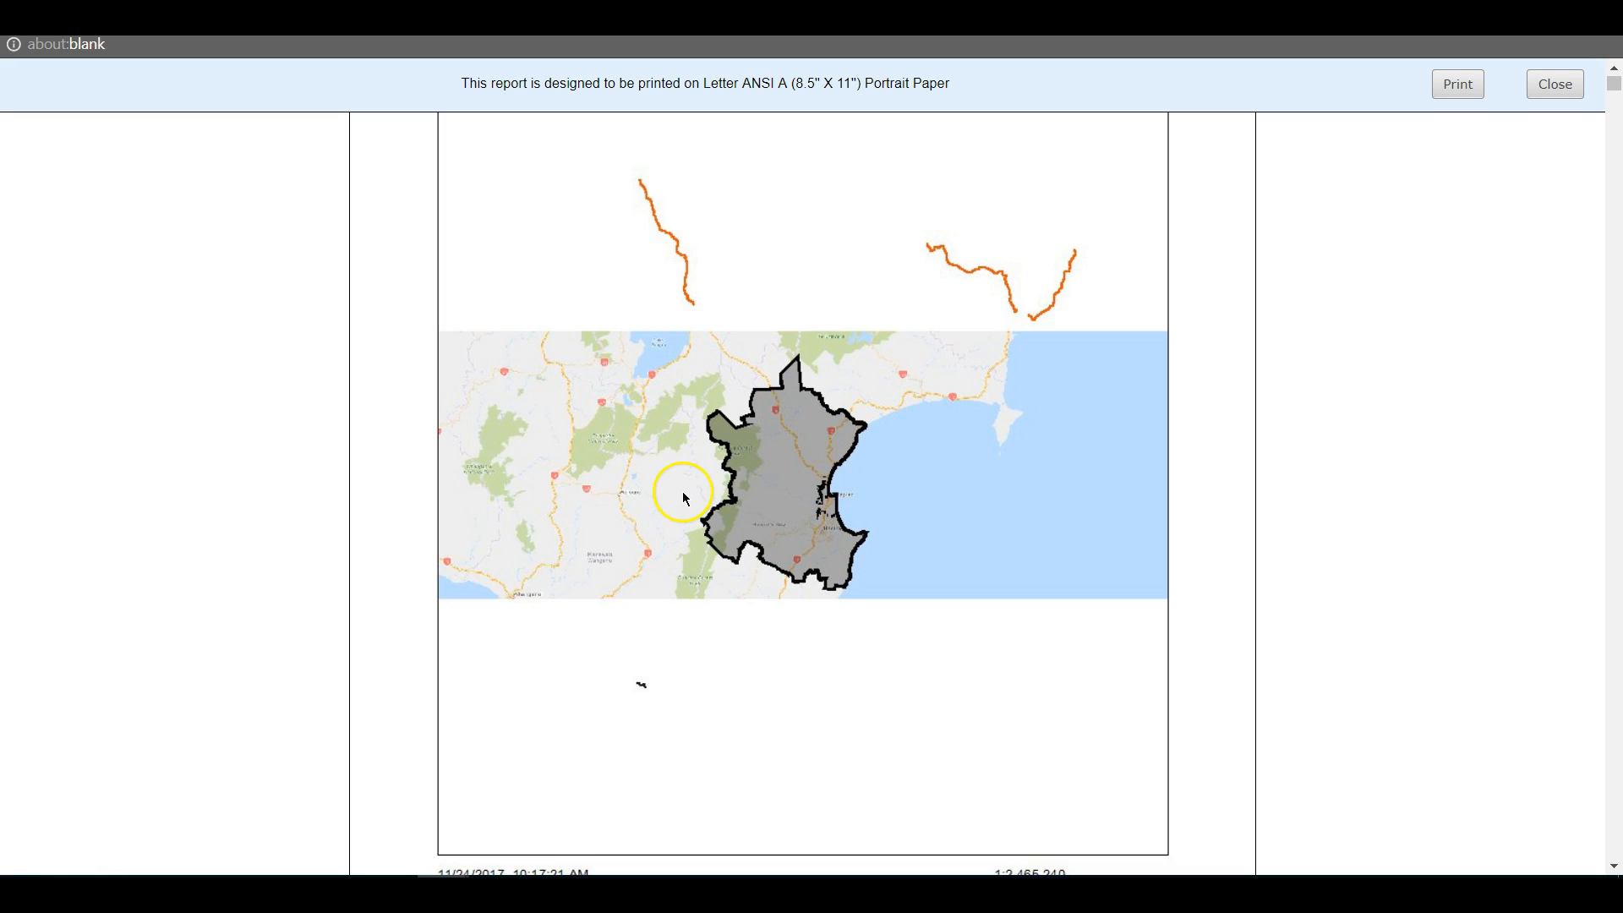
scroll(1384, 435, "down", 1)
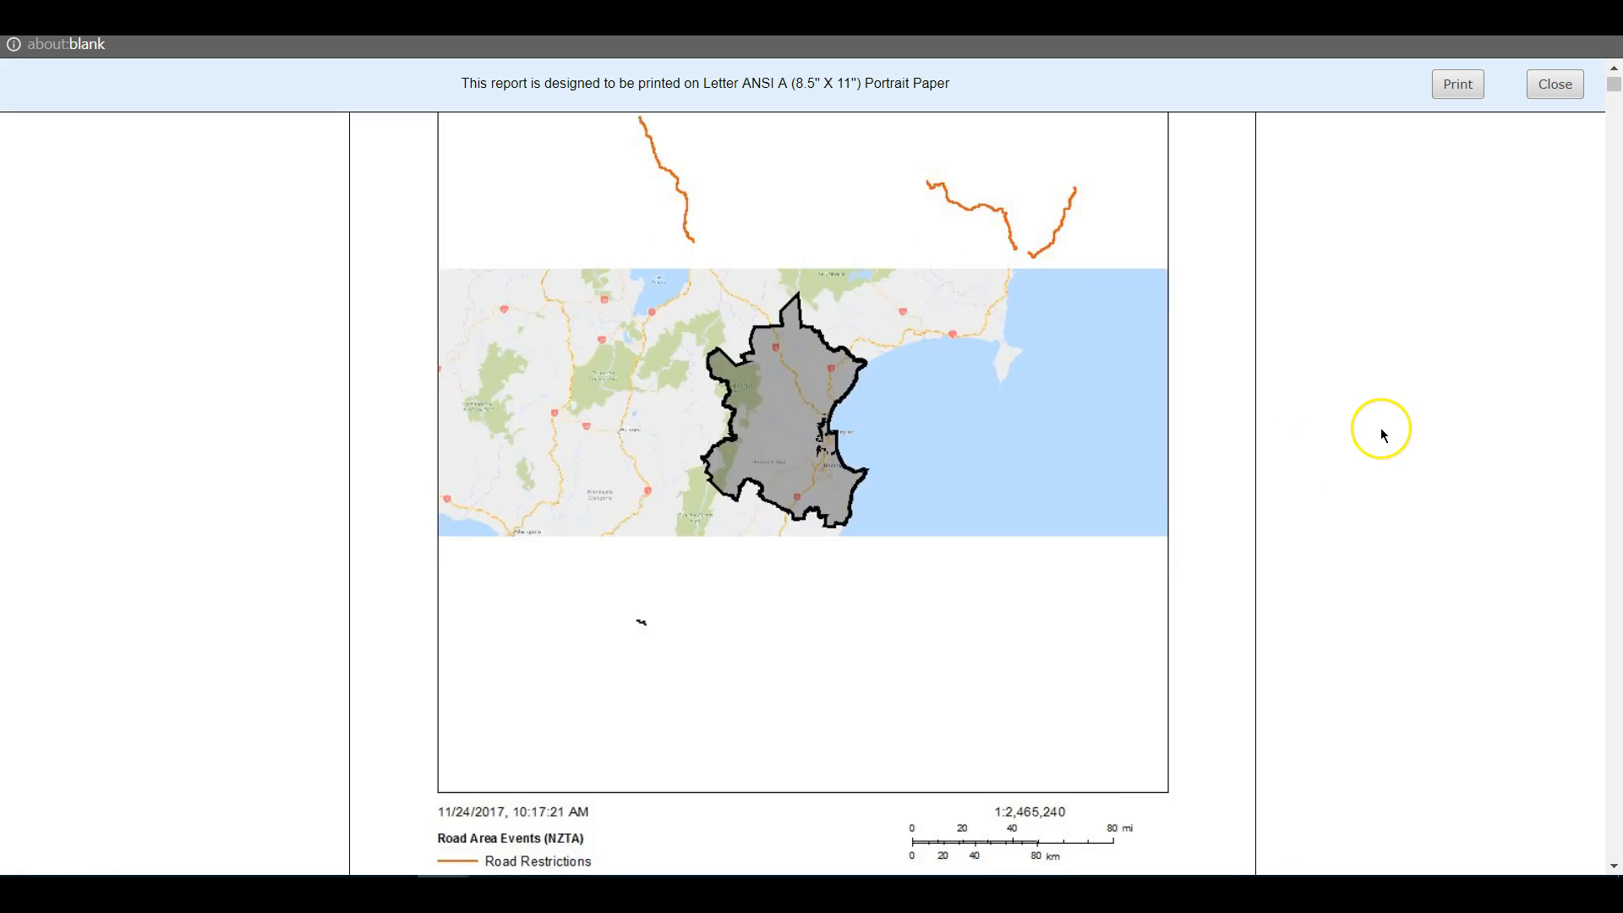
scroll(1383, 435, "down", 10)
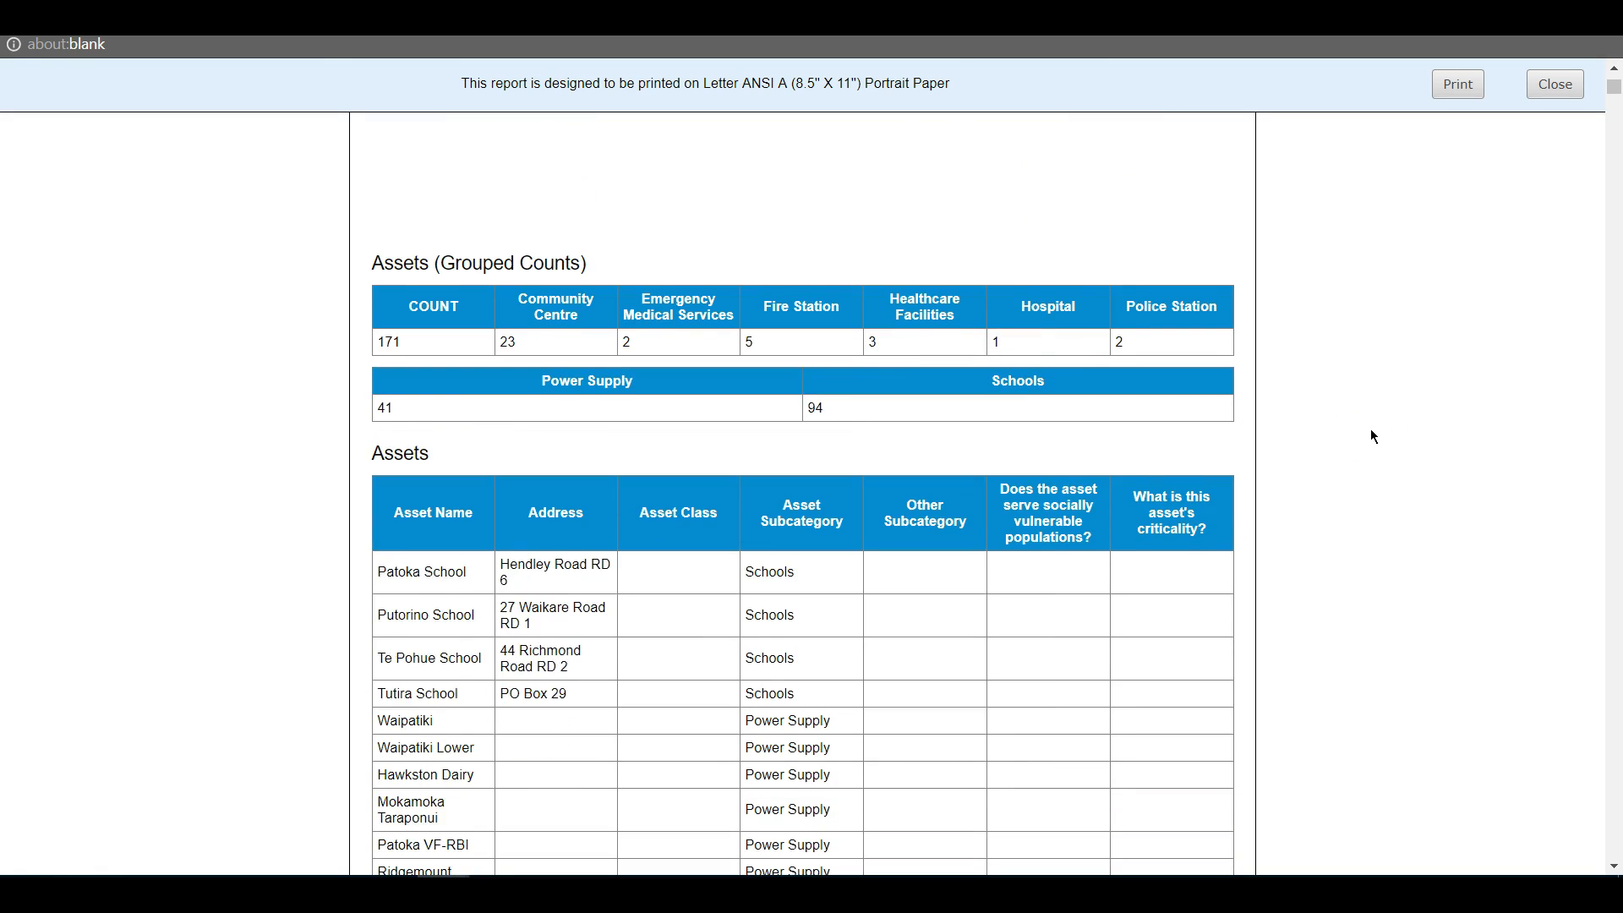
scroll(1374, 436, "down", 2)
scroll(1371, 436, "down", 15)
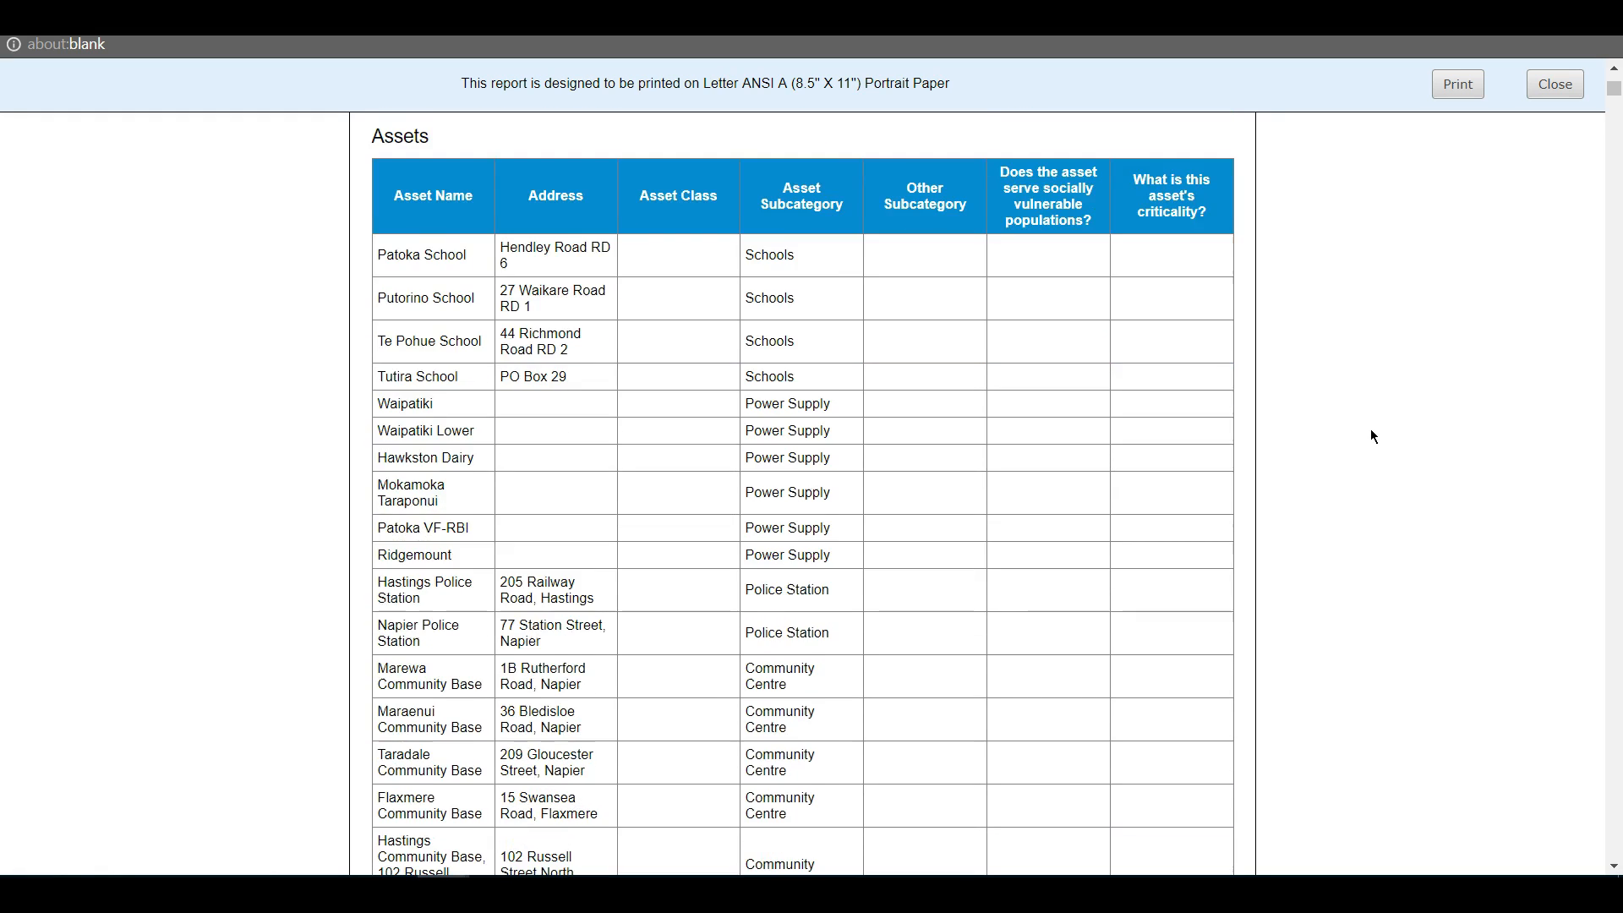
scroll(1352, 507, "down", 20)
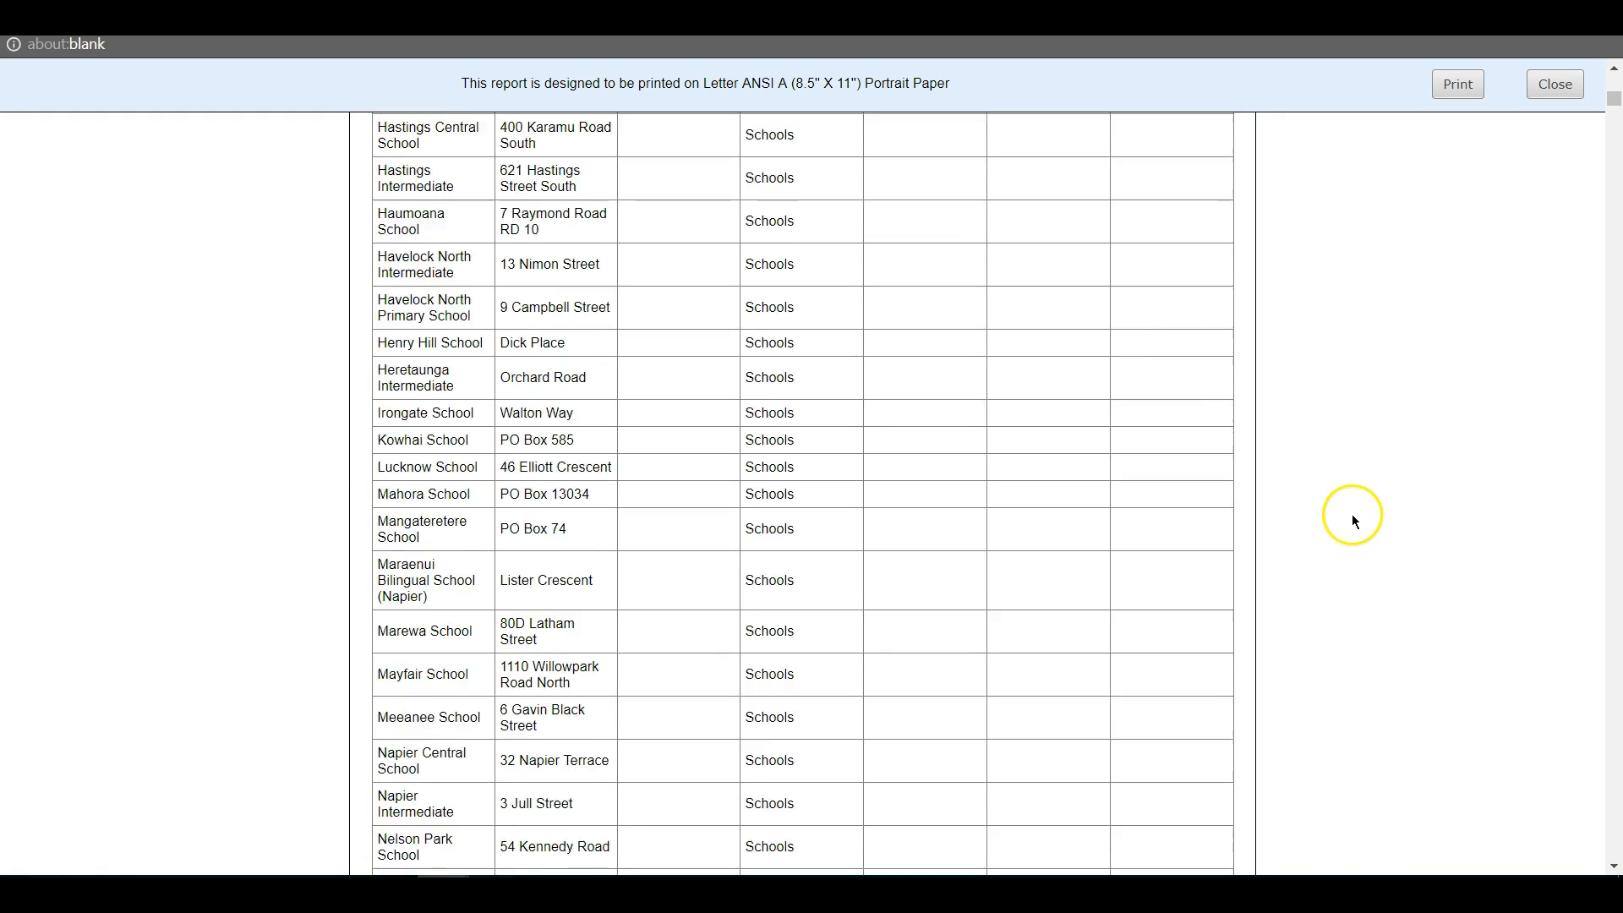
scroll(1538, 342, "down", 5)
Review the Sit Report summary and attribute tables in the report and close it
left_click_drag(1613, 108, 1613, 298)
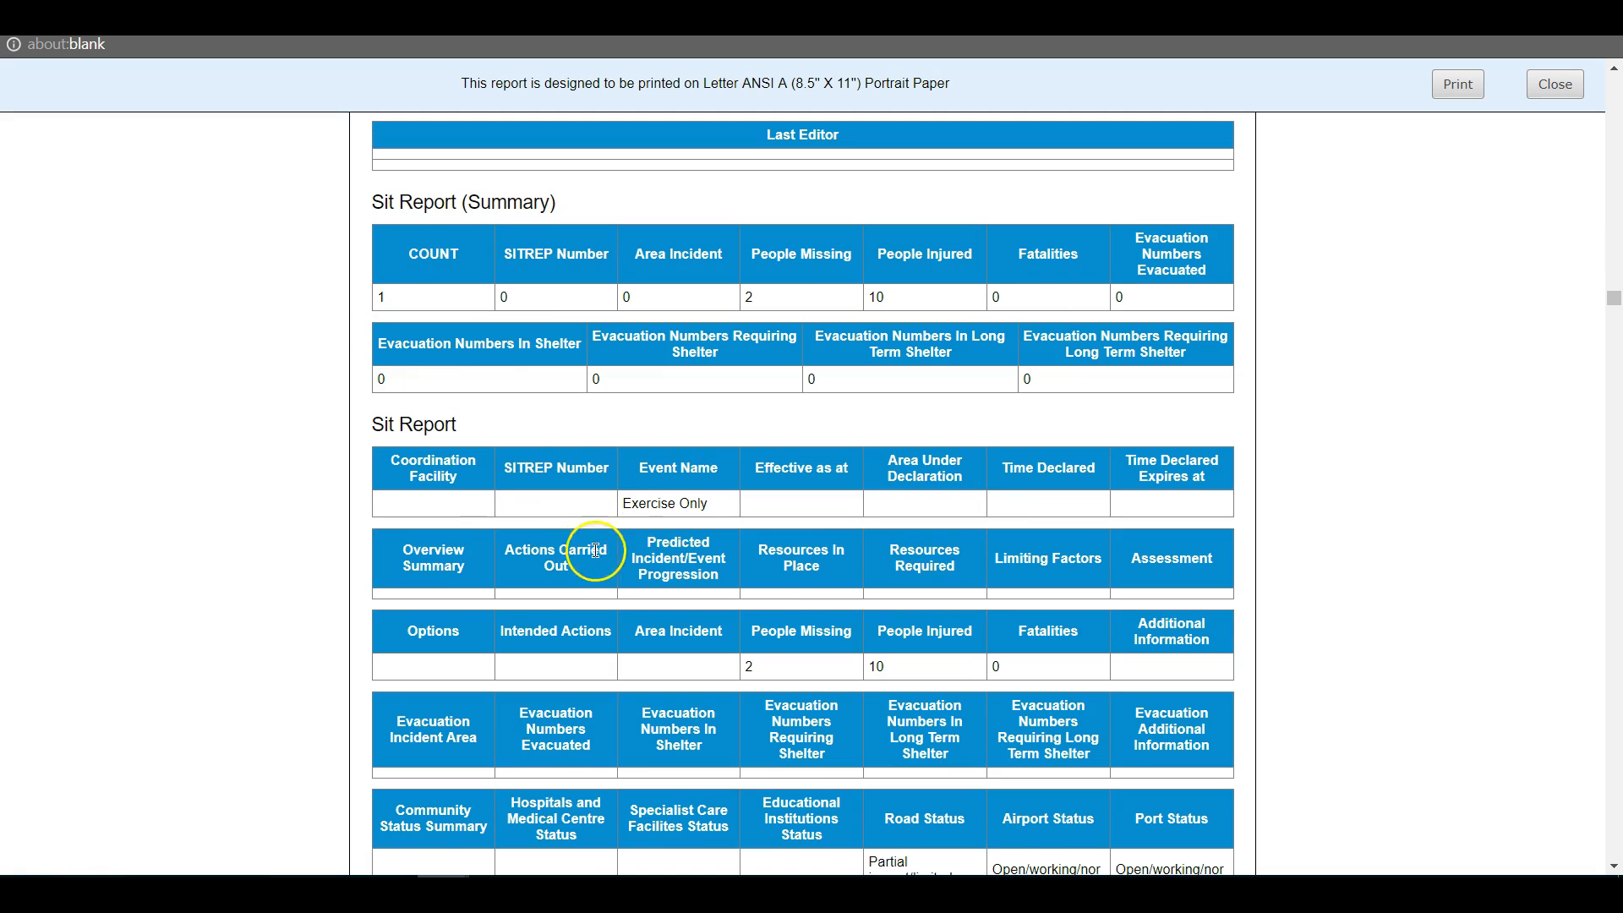
scroll(592, 541, "down", 3)
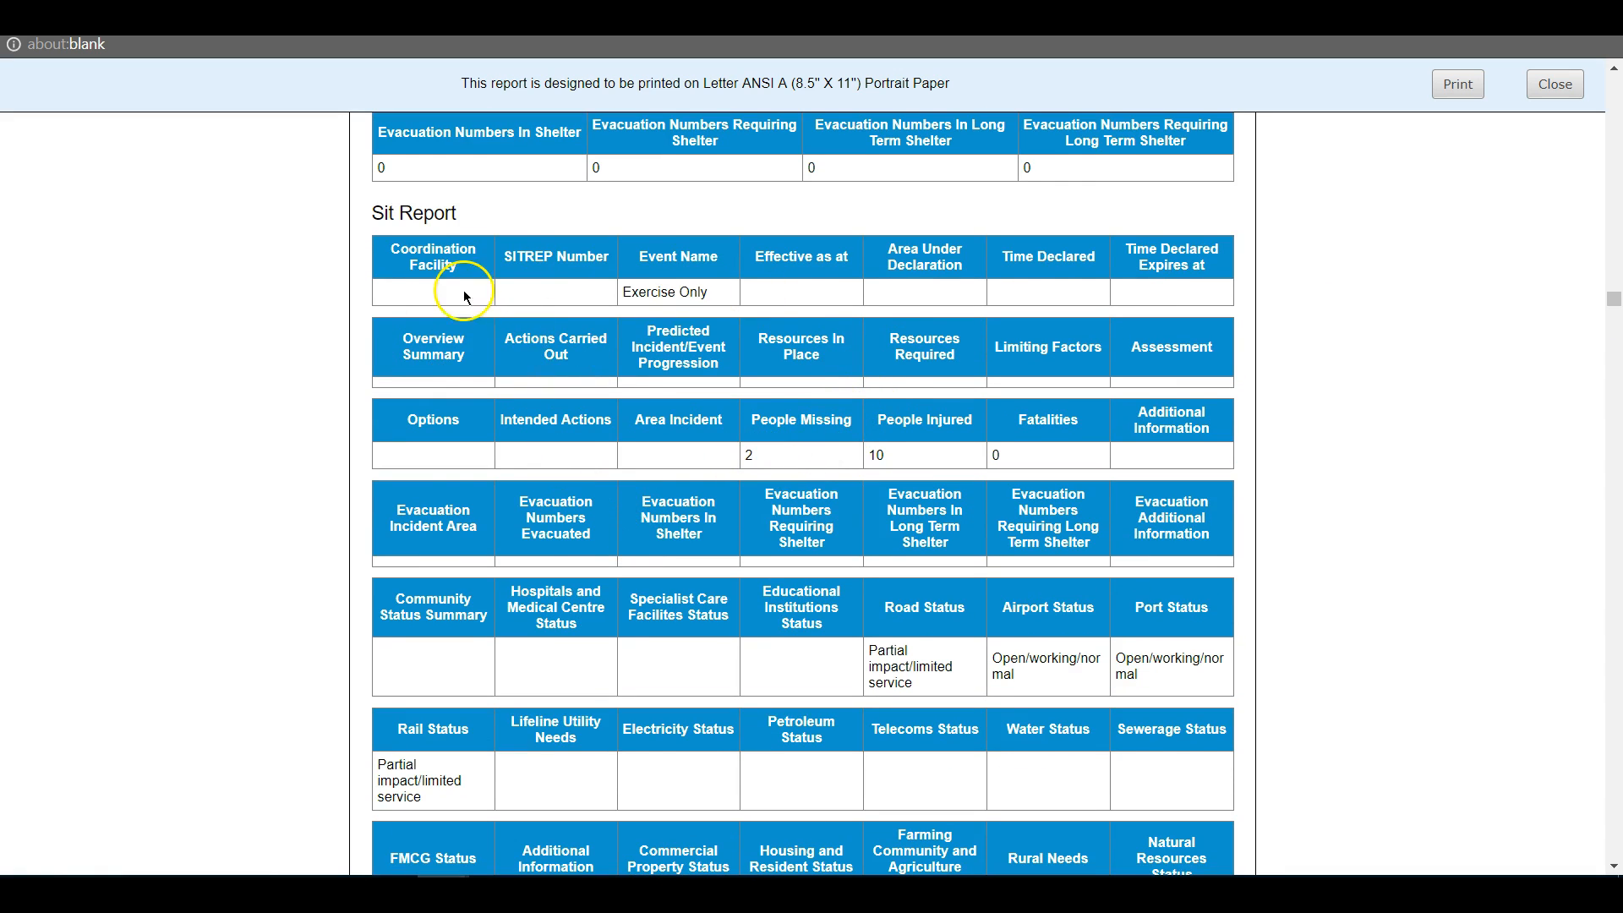
scroll(826, 583, "down", 4)
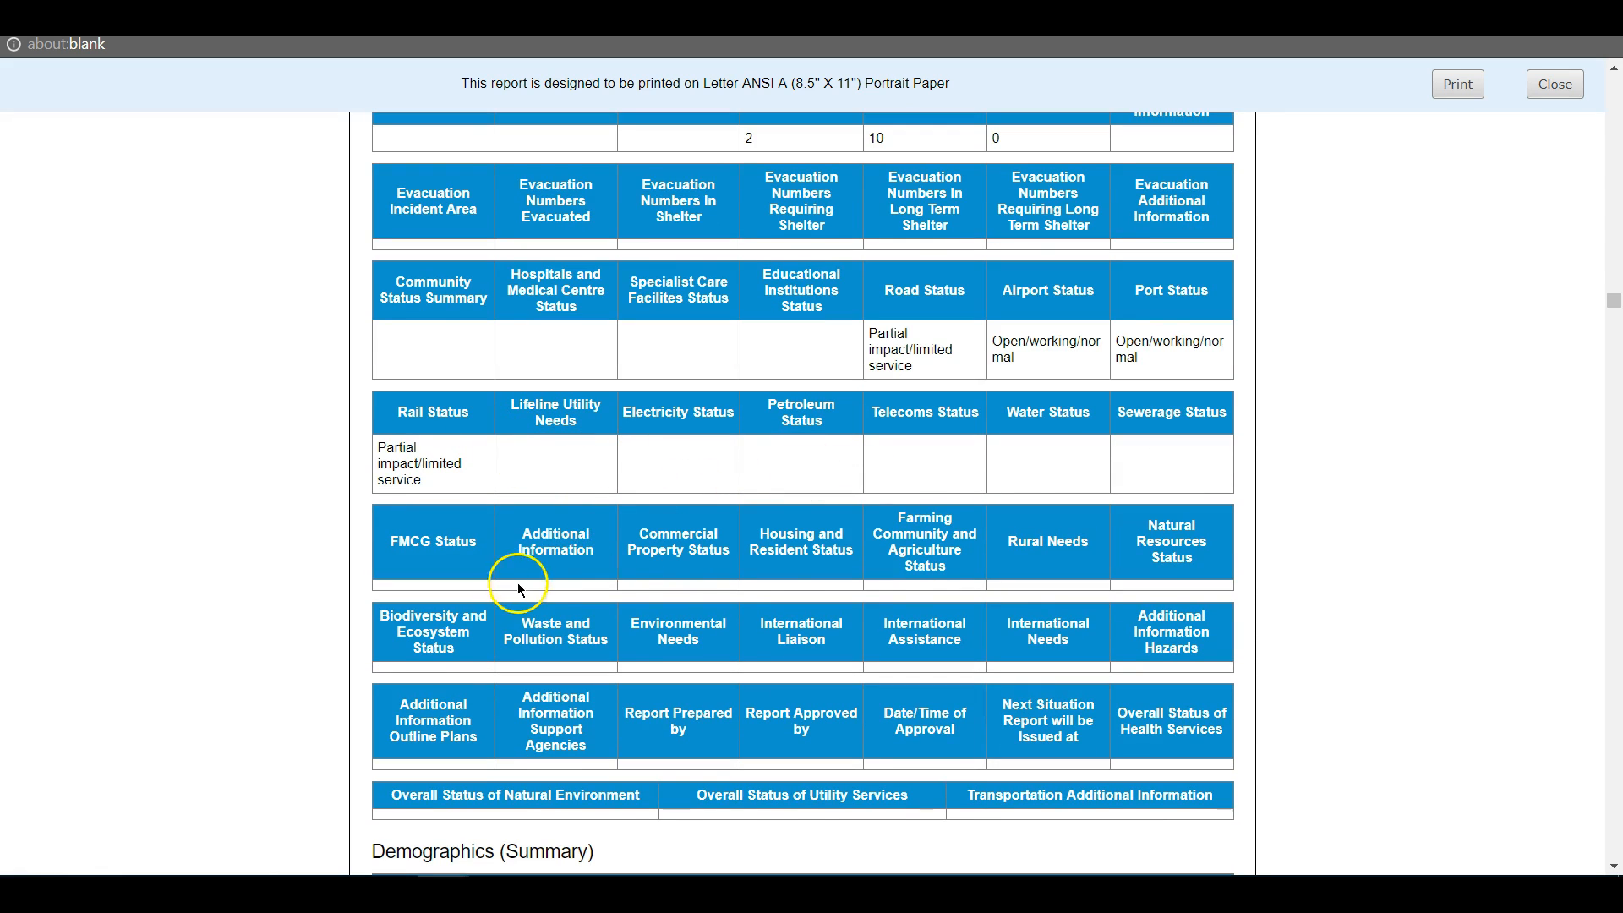
scroll(732, 396, "down", 3)
scroll(729, 395, "up", 7)
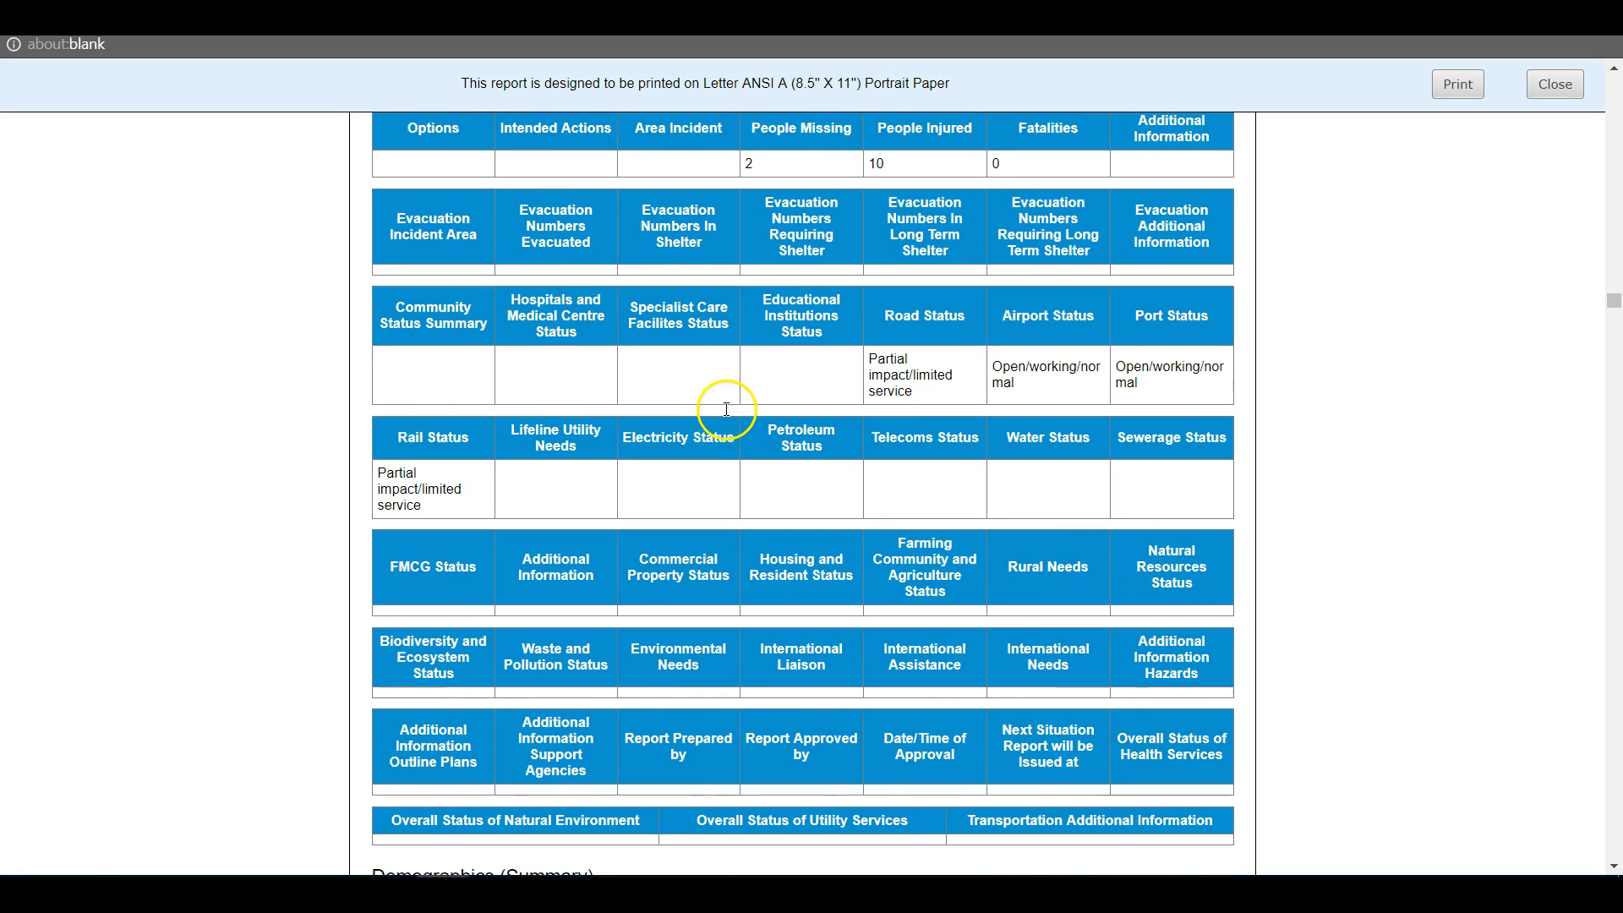
left_click(1548, 95)
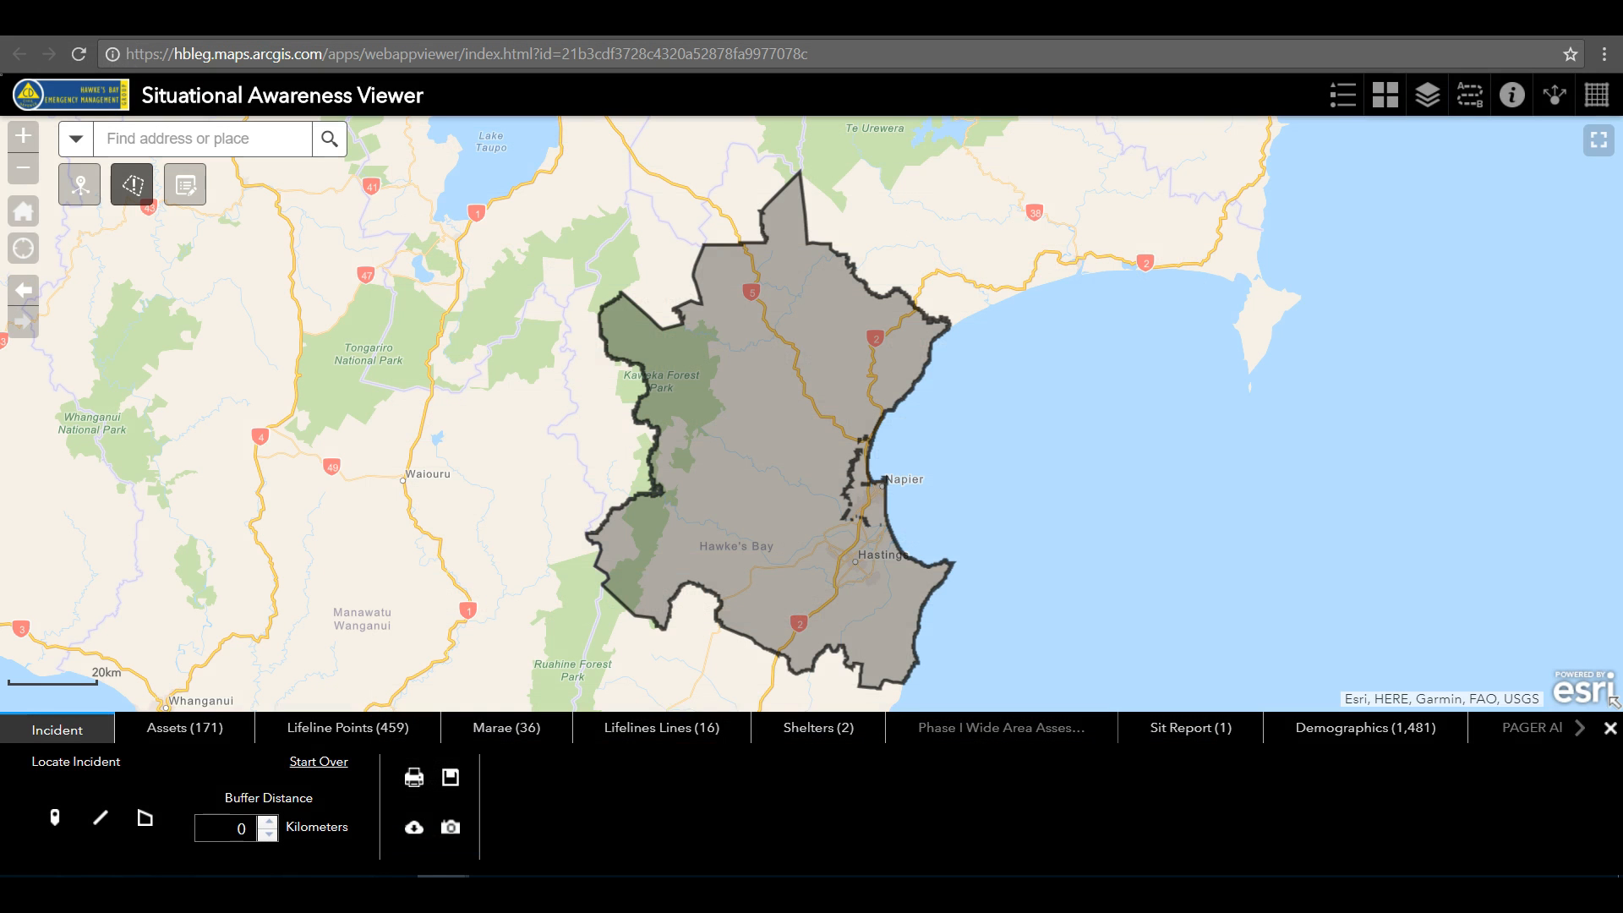